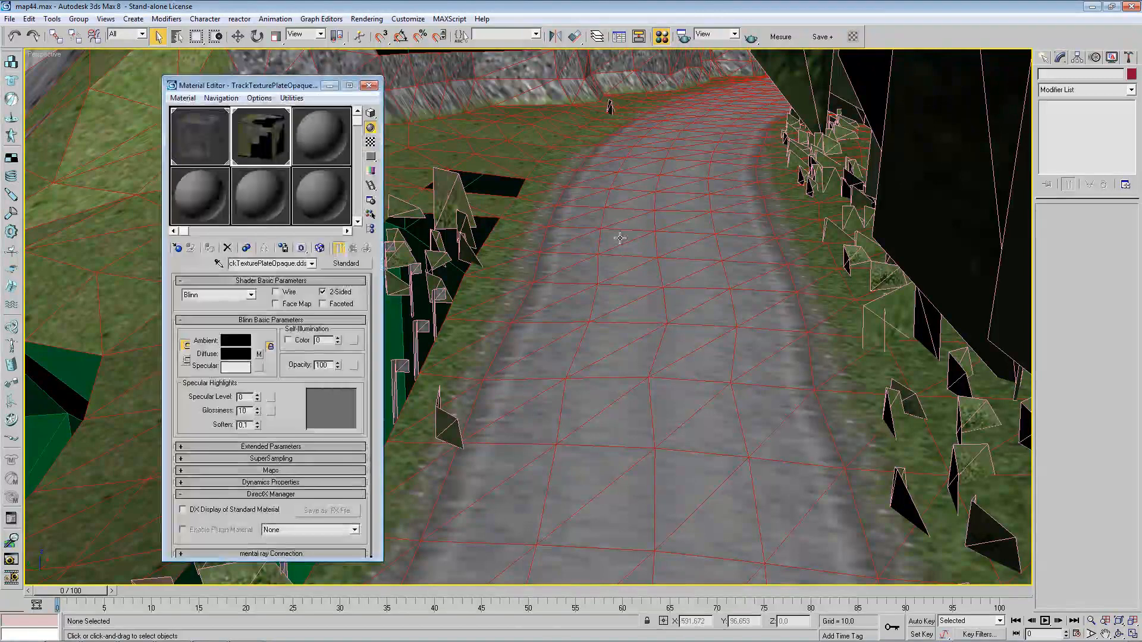
- Sample the ObjectTexturePlateTransparent.dds material from the scene foliage into the third material slot and set its diffuse colour to black
{"action": "middle_click_drag", "start_coordinate": [607, 260], "coordinate": [685, 299]}
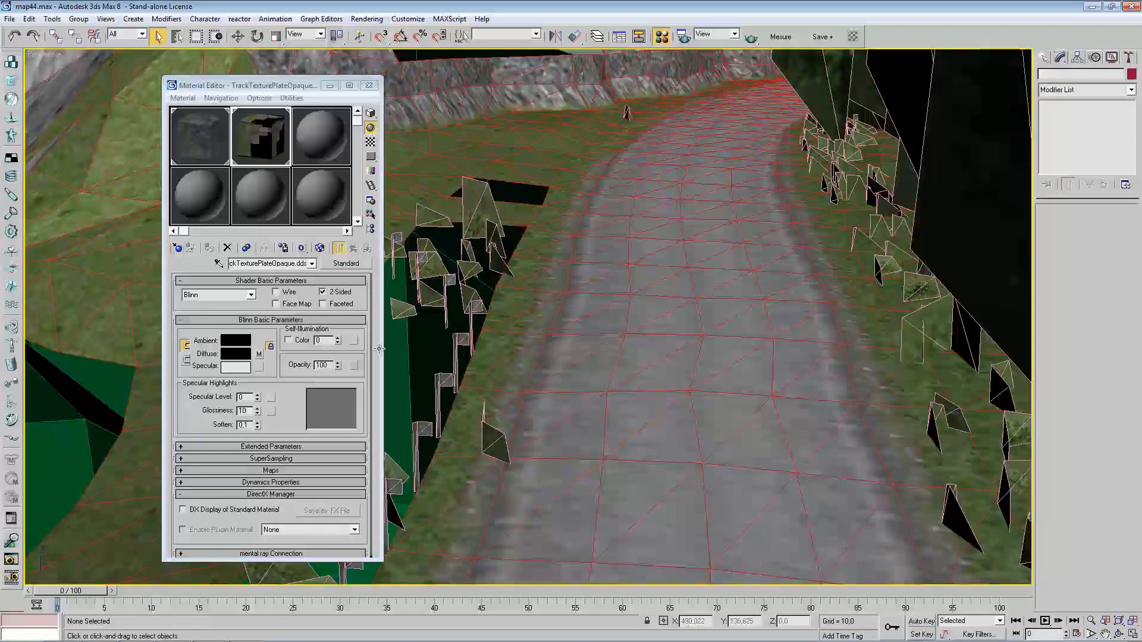
{"action": "middle_click_drag", "start_coordinate": [449, 204], "coordinate": [601, 220]}
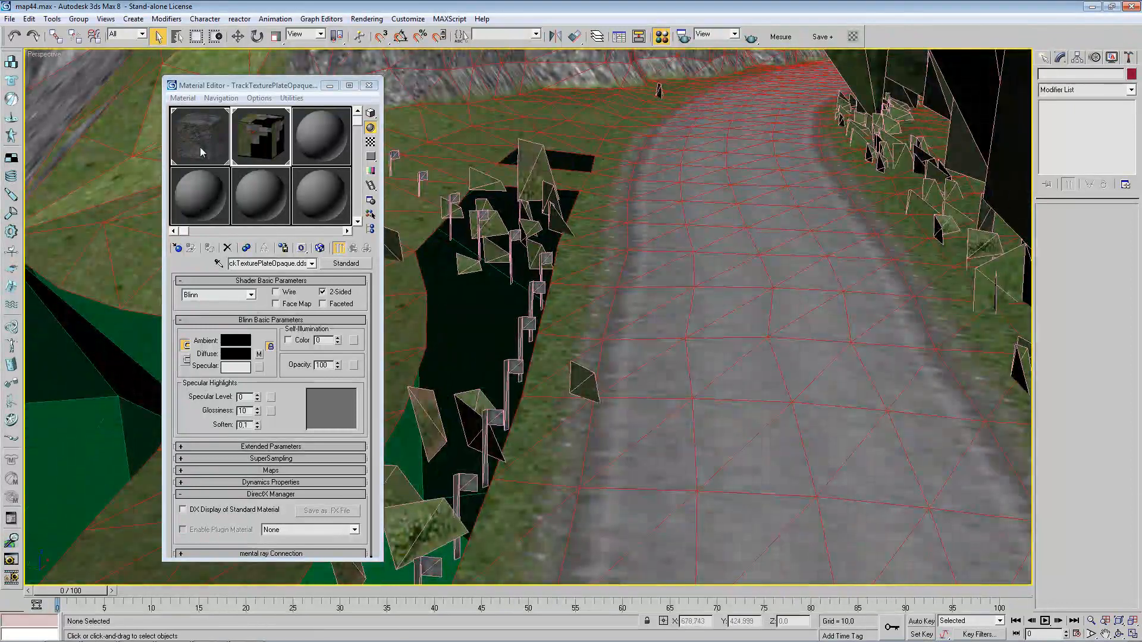
{"action": "left_click", "coordinate": [314, 129]}
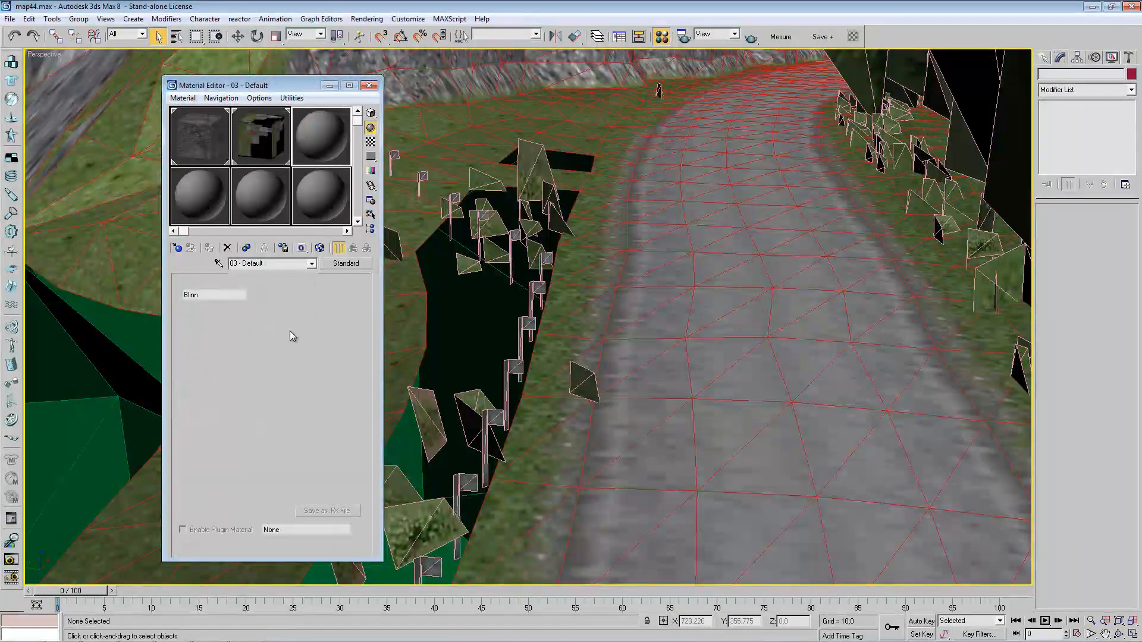
{"action": "left_click", "coordinate": [219, 264]}
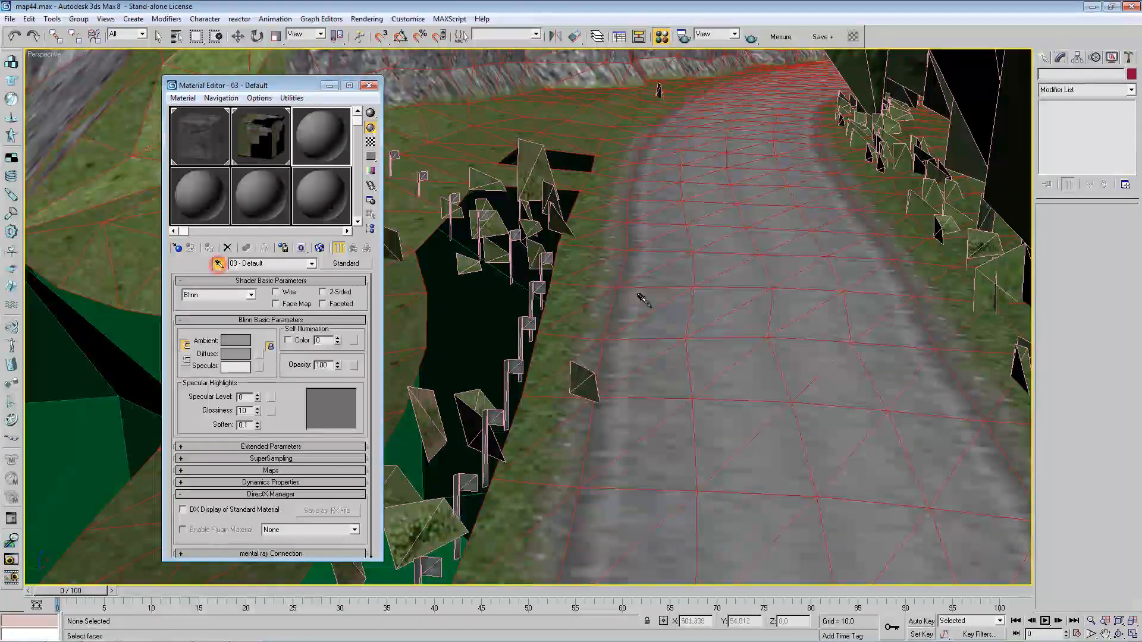
{"action": "left_click", "coordinate": [862, 65]}
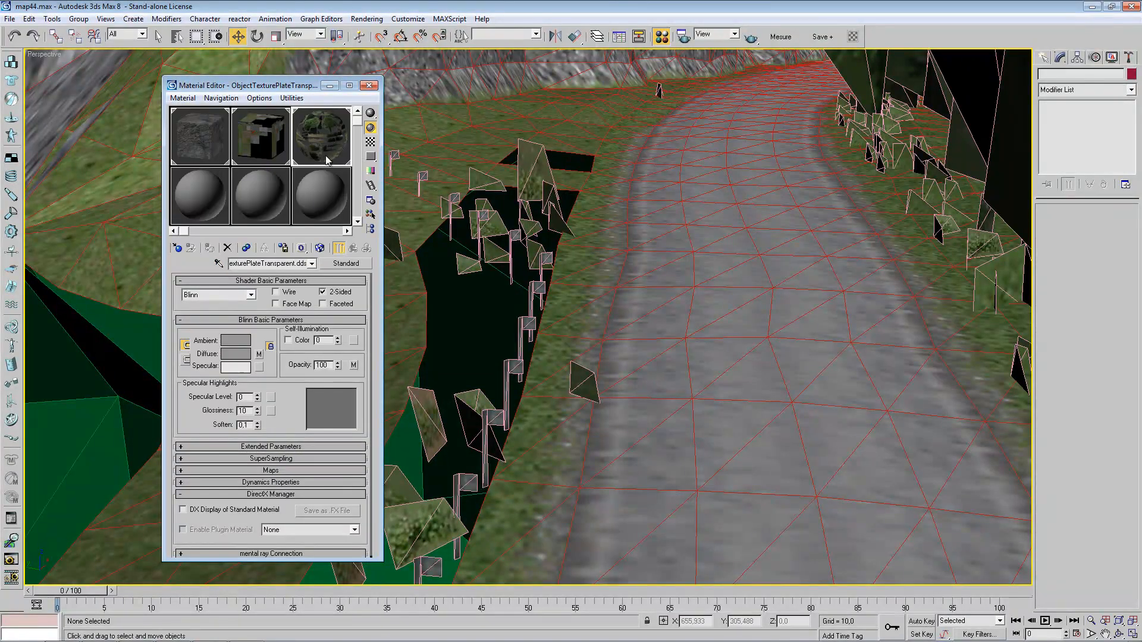
{"action": "left_click", "coordinate": [232, 353]}
{"action": "left_click", "coordinate": [273, 171]}
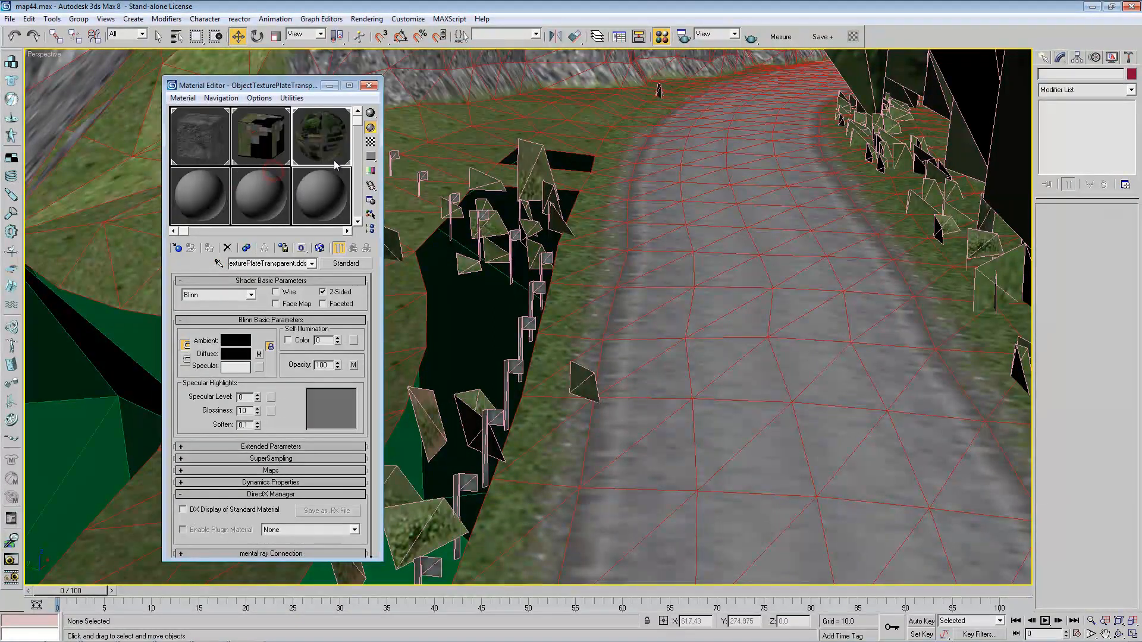
- Inspect the enlarged sample of the transparent material, reactivate the track texture material and close the Material Editor
{"action": "double_click", "coordinate": [331, 150]}
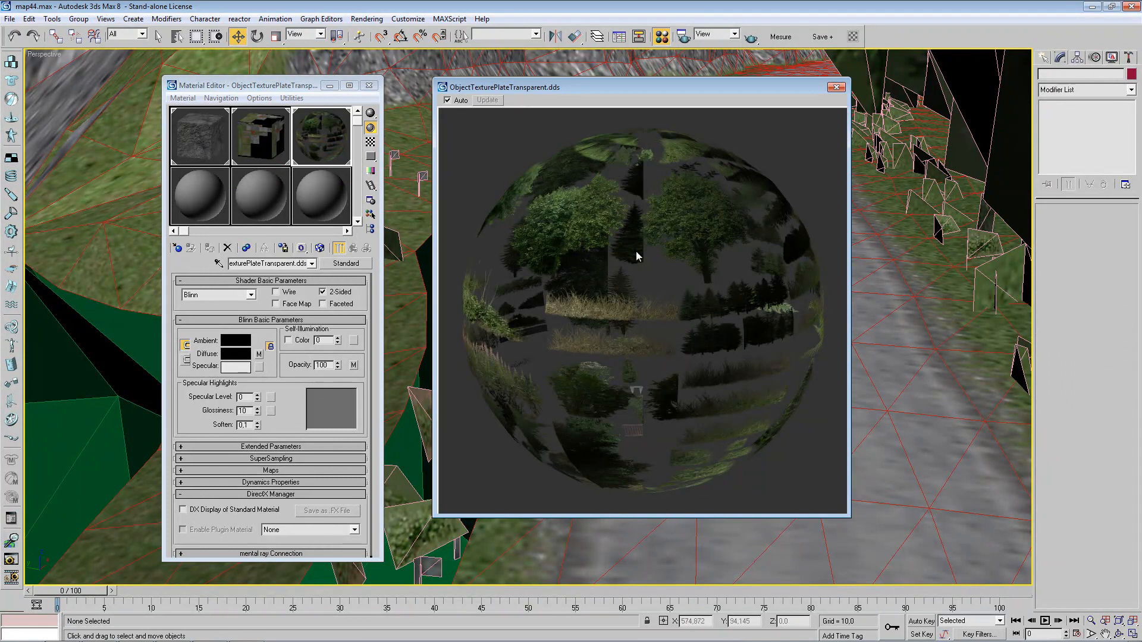
{"action": "left_click", "coordinate": [837, 90]}
{"action": "middle_click_drag", "start_coordinate": [672, 241], "coordinate": [564, 176], "text": "alt"}
{"action": "left_click", "coordinate": [277, 145]}
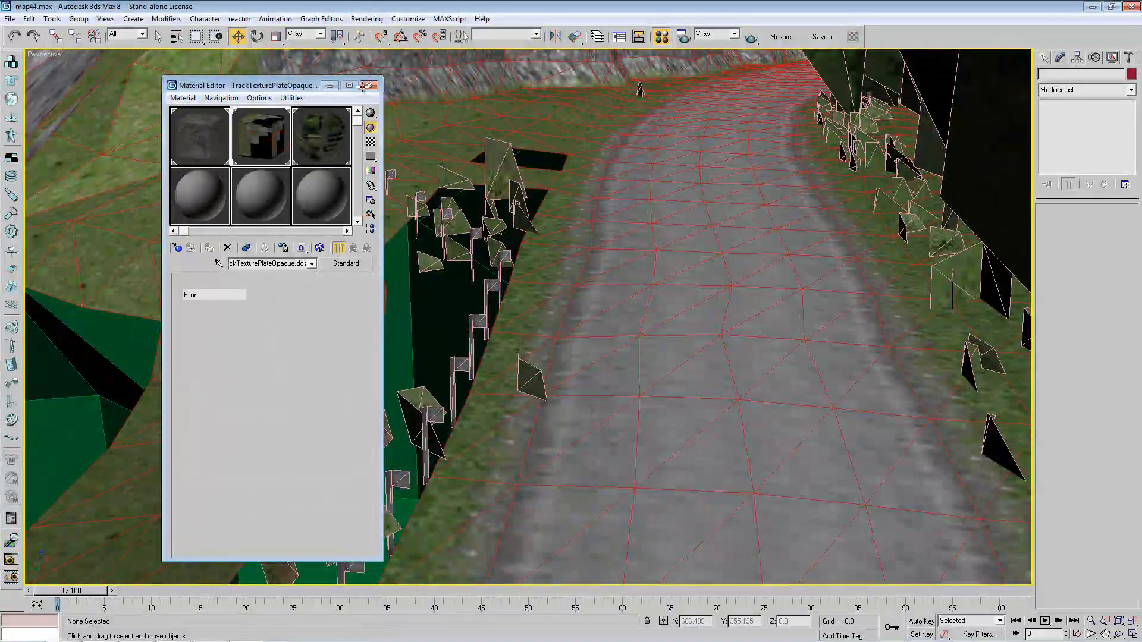
{"action": "key", "text": "m"}
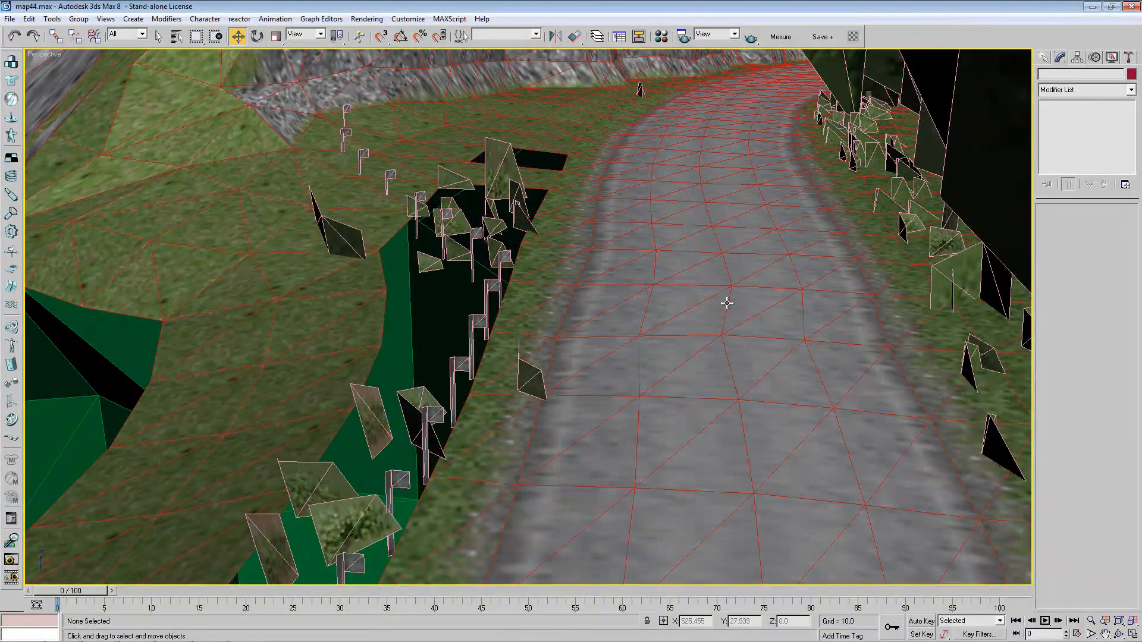
- Select the road mesh and apply an Unwrap UVW modifier to it
{"action": "middle_click_drag", "start_coordinate": [694, 305], "coordinate": [548, 120]}
{"action": "left_click", "coordinate": [567, 333]}
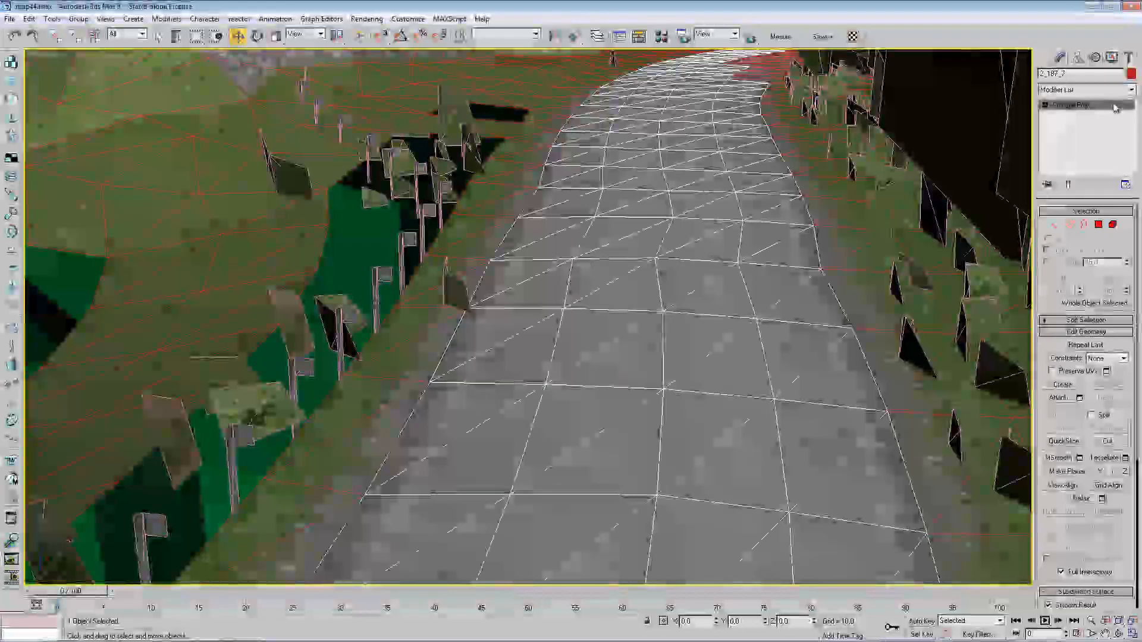
{"action": "left_click", "coordinate": [1120, 90]}
{"action": "left_click_drag", "start_coordinate": [1133, 137], "coordinate": [1133, 342]}
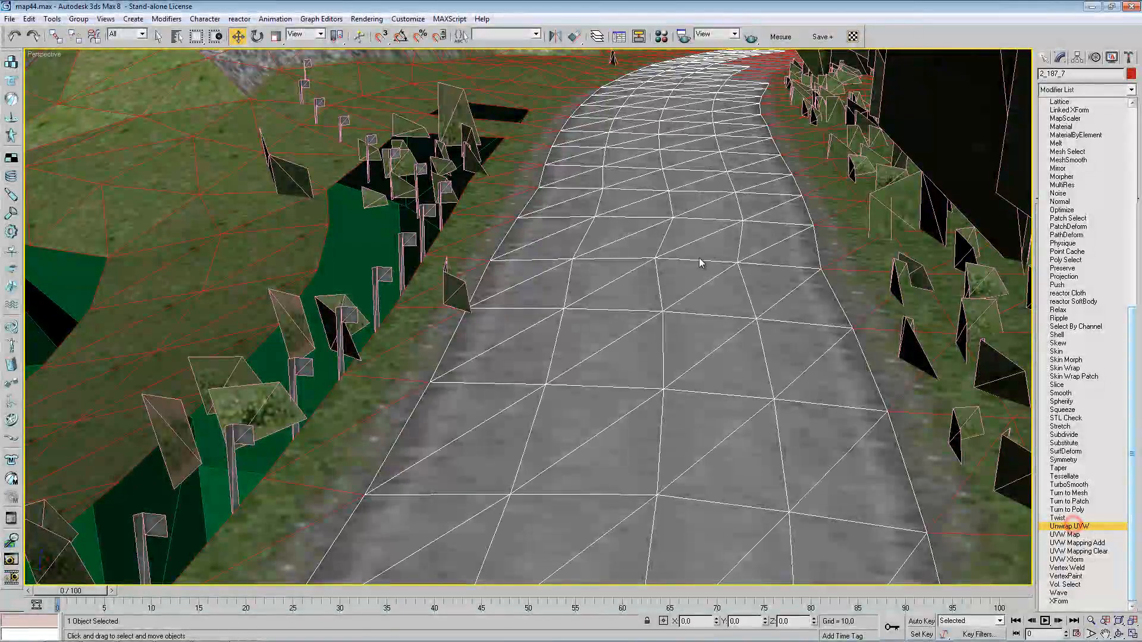
{"action": "left_click", "coordinate": [1074, 527]}
{"action": "middle_click_drag", "start_coordinate": [538, 185], "coordinate": [512, 97]}
{"action": "middle_click_drag", "start_coordinate": [492, 397], "coordinate": [440, 345], "text": "alt"}
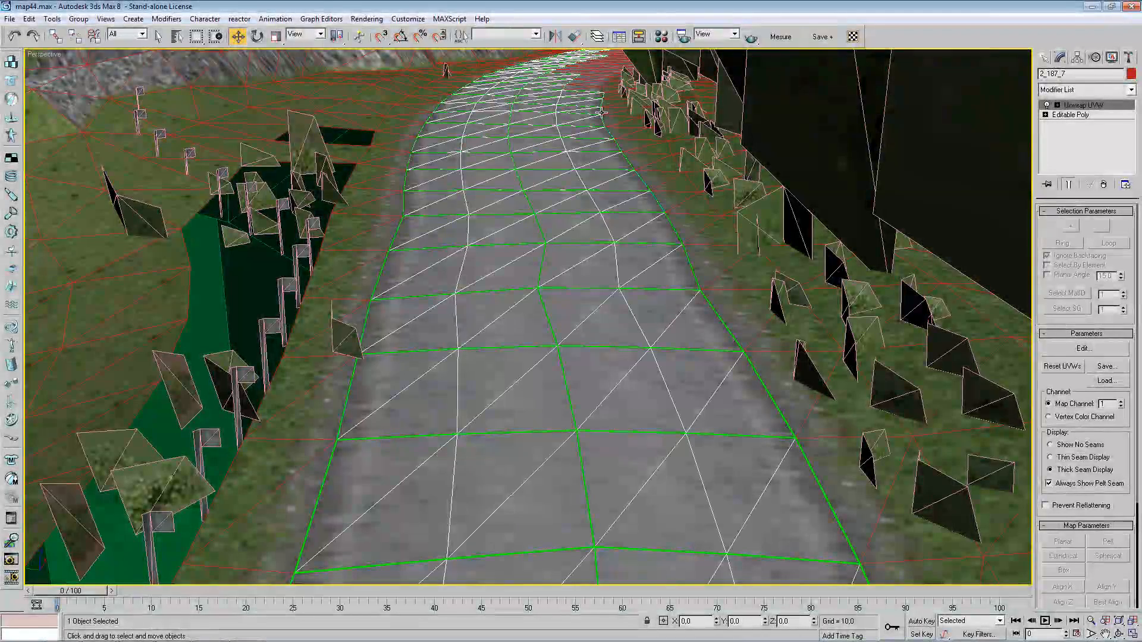
- Open the UV editor for the road, move its window clear of the edge and deselect all UV vertices
{"action": "left_click", "coordinate": [1082, 349]}
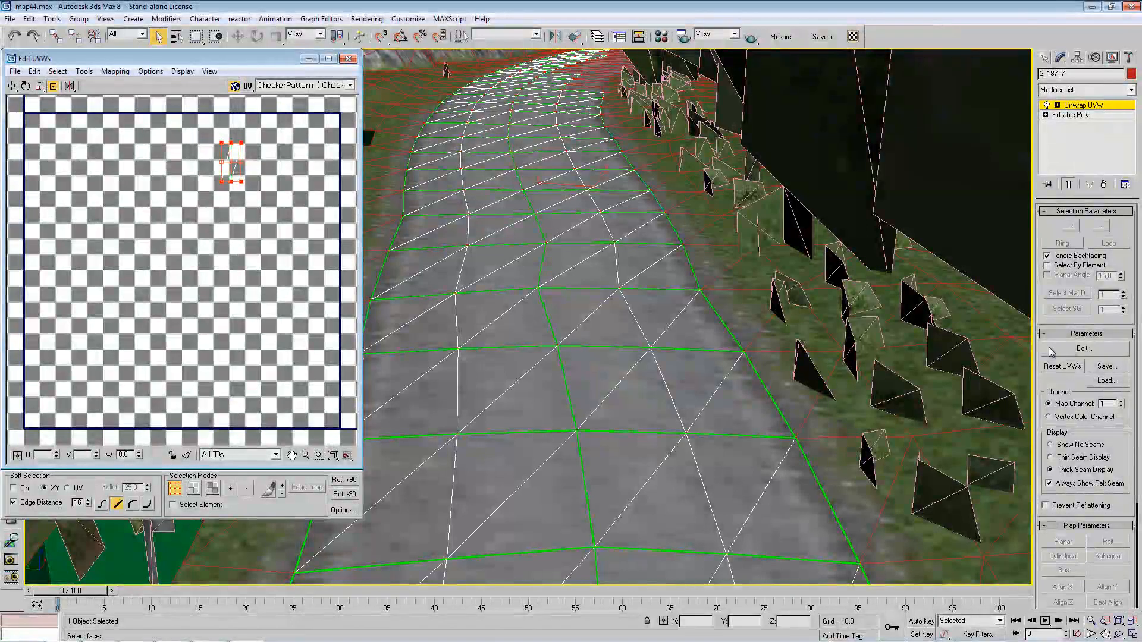
{"action": "left_click_drag", "start_coordinate": [192, 58], "coordinate": [260, 113]}
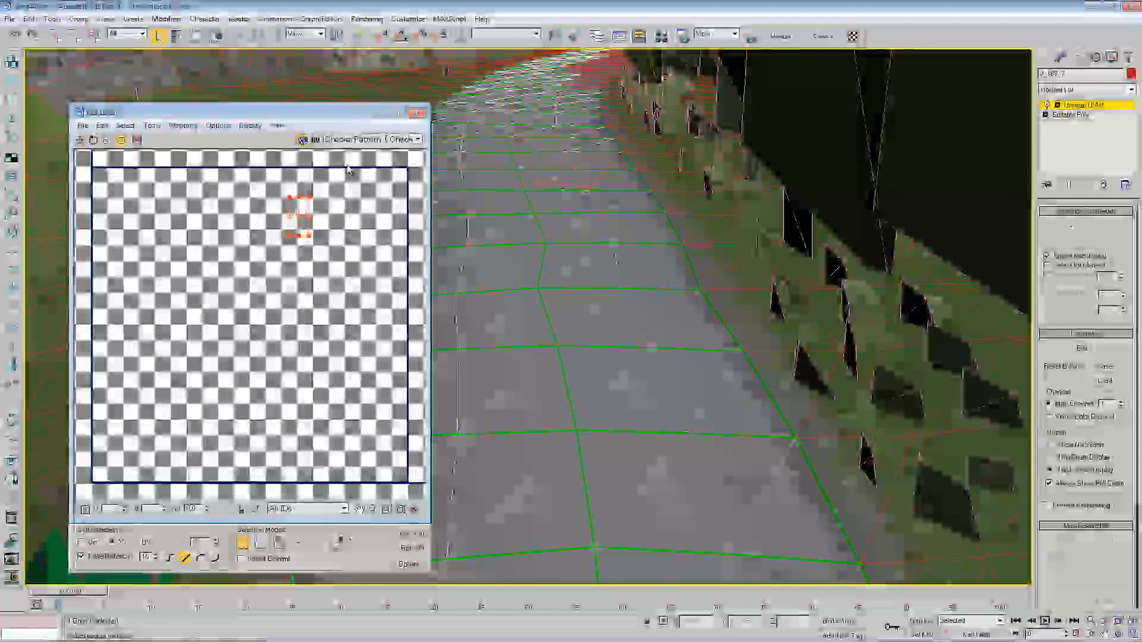
{"action": "left_click", "coordinate": [308, 251]}
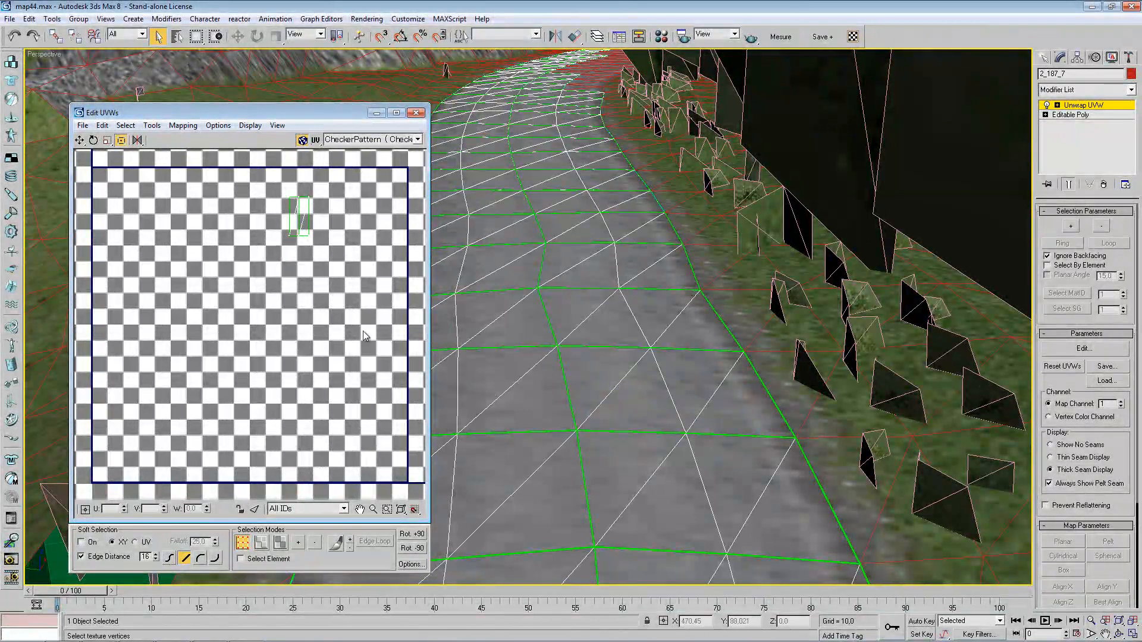
- Switch Unwrap UVW to Face level and select both triangles of a road quad along the road's left edge
{"action": "middle_click_drag", "start_coordinate": [511, 237], "coordinate": [669, 462], "text": "alt"}
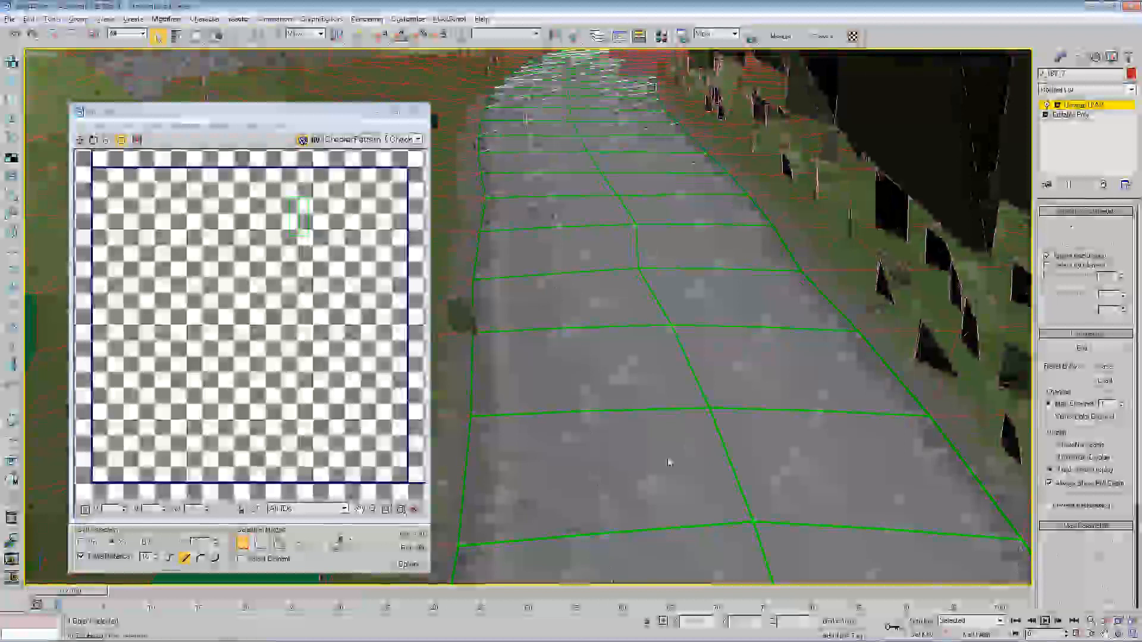
{"action": "middle_click_drag", "start_coordinate": [669, 462], "coordinate": [928, 321], "text": "alt"}
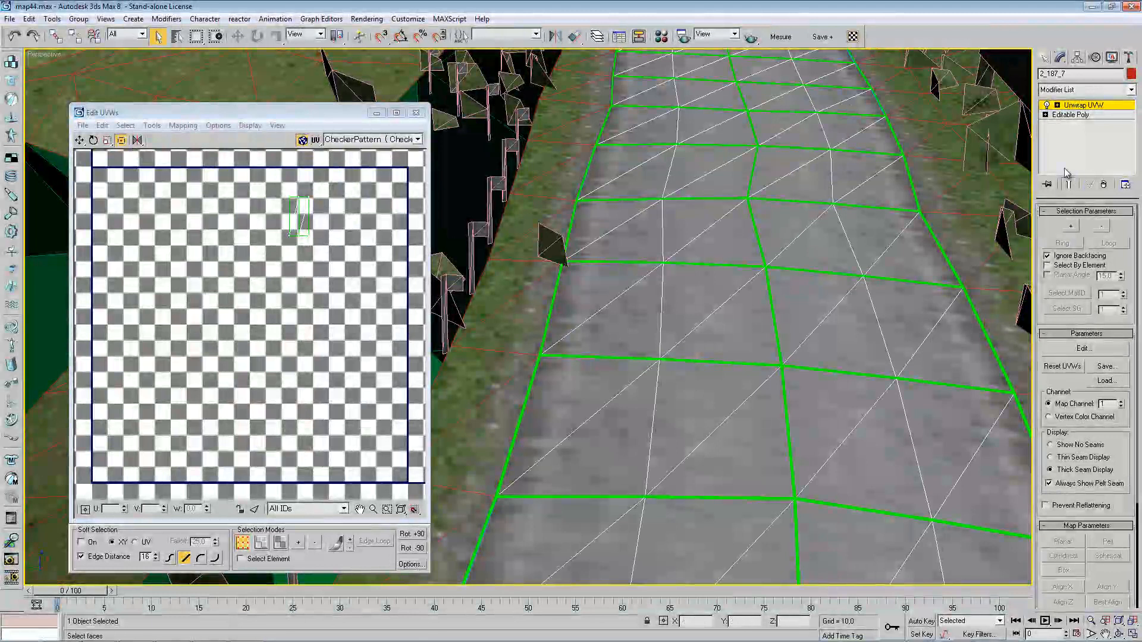
{"action": "left_click", "coordinate": [1057, 105]}
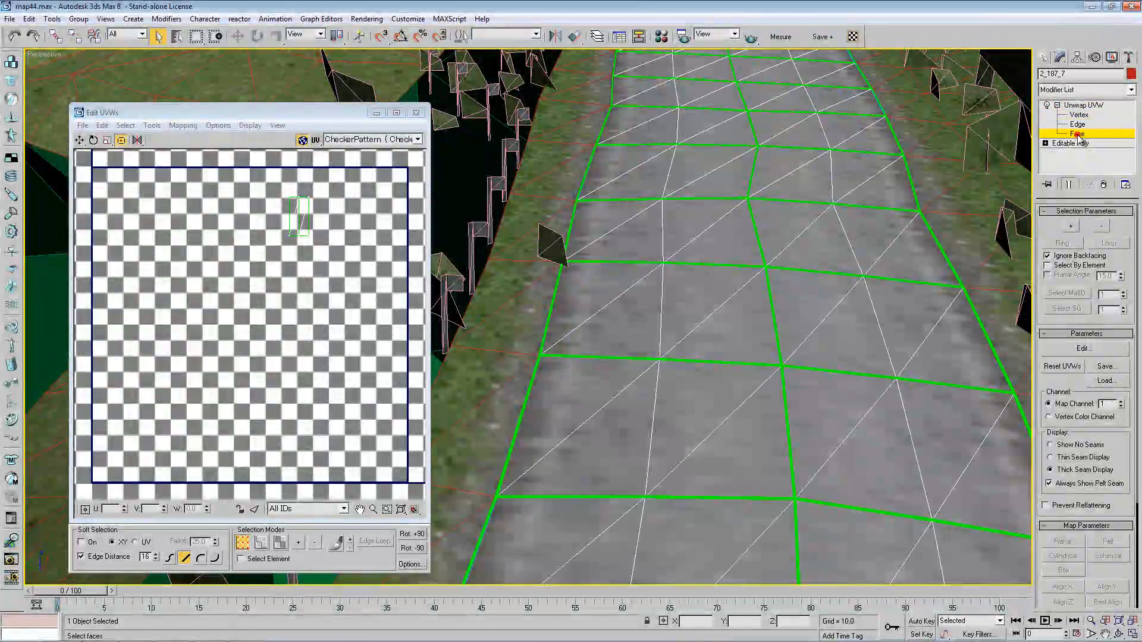
{"action": "left_click", "coordinate": [1077, 133]}
{"action": "left_click", "coordinate": [619, 325]}
{"action": "left_click", "coordinate": [591, 272], "text": "ctrl"}
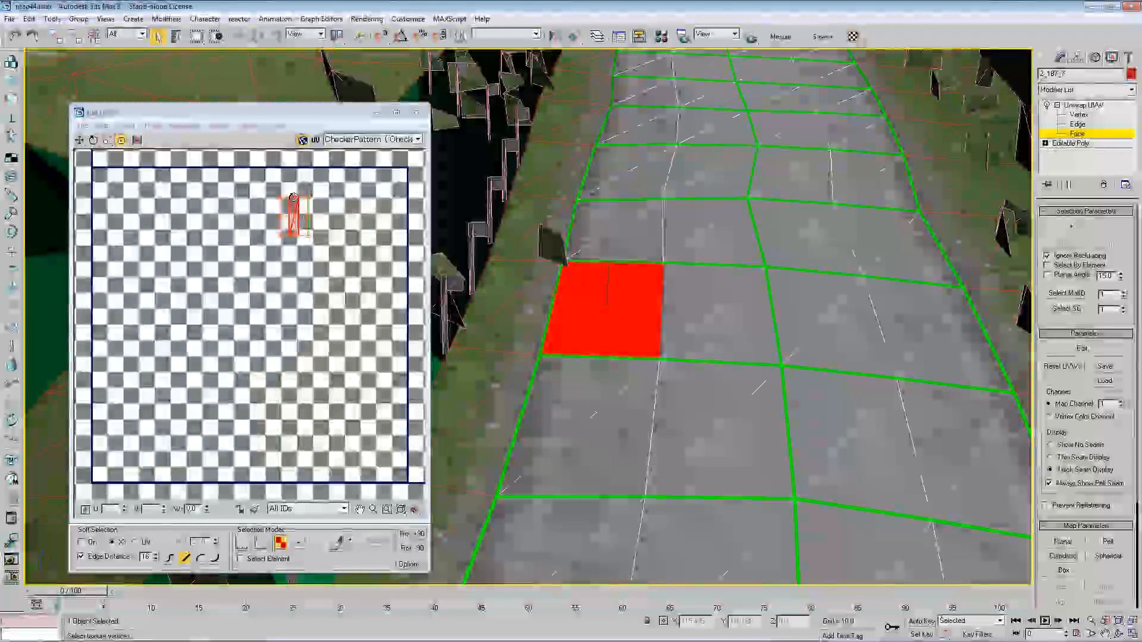
- Select the right-edge quad and the two inner quads of the same road row in turn to compare their UV placement
{"action": "left_click", "coordinate": [918, 307]}
{"action": "left_click", "coordinate": [941, 343], "text": "ctrl"}
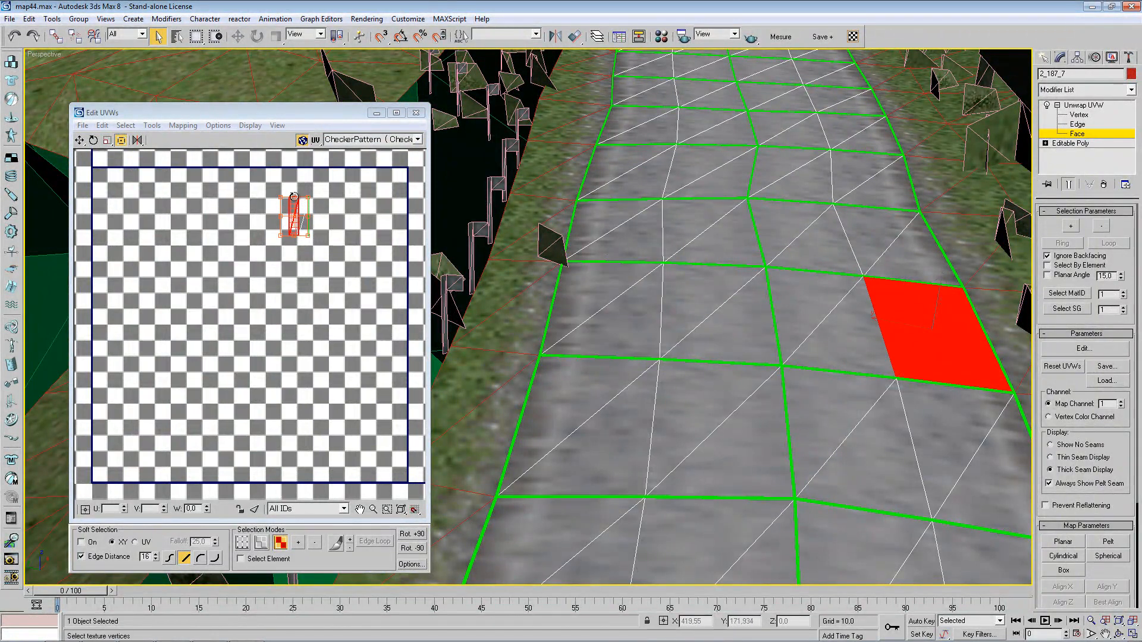
{"action": "left_click", "coordinate": [696, 295]}
{"action": "left_click", "coordinate": [722, 313], "text": "ctrl"}
{"action": "left_click", "coordinate": [829, 302]}
{"action": "left_click", "coordinate": [843, 312], "text": "ctrl"}
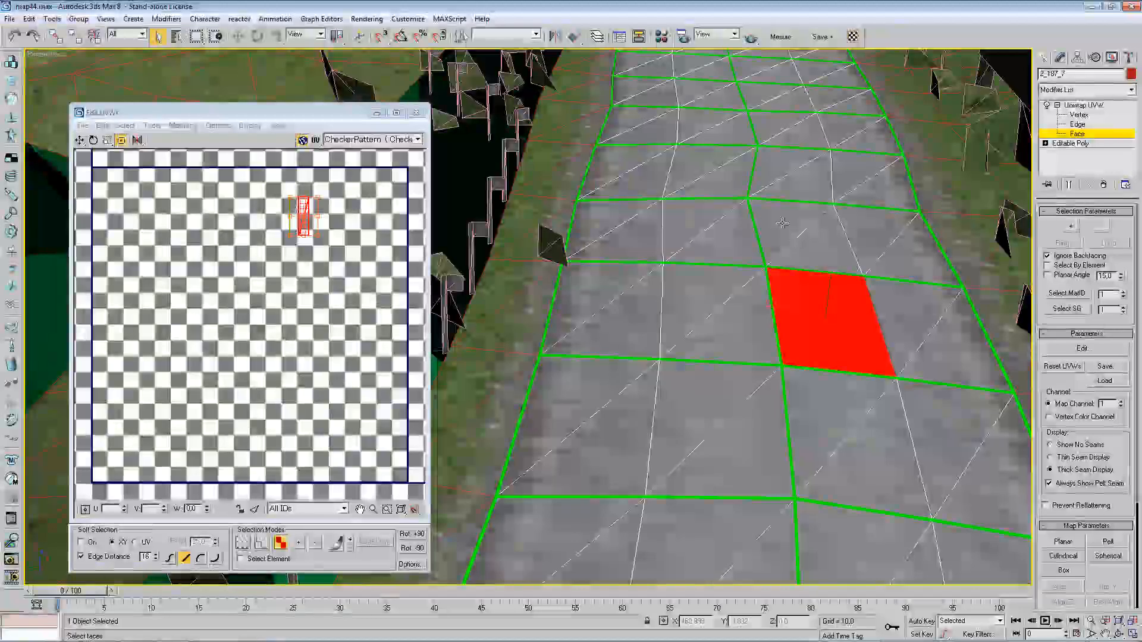
- Display Map #22 with the track texture as the background of the UV editor
{"action": "middle_click_drag", "start_coordinate": [740, 268], "coordinate": [614, 440]}
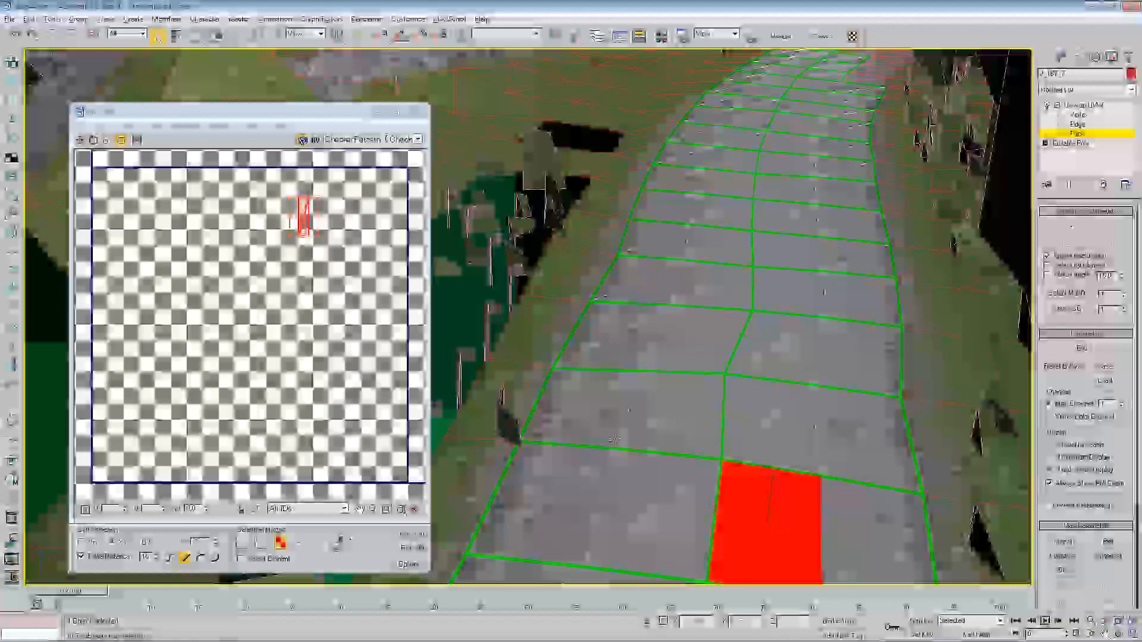
{"action": "middle_click_drag", "start_coordinate": [614, 440], "coordinate": [595, 416], "text": "alt"}
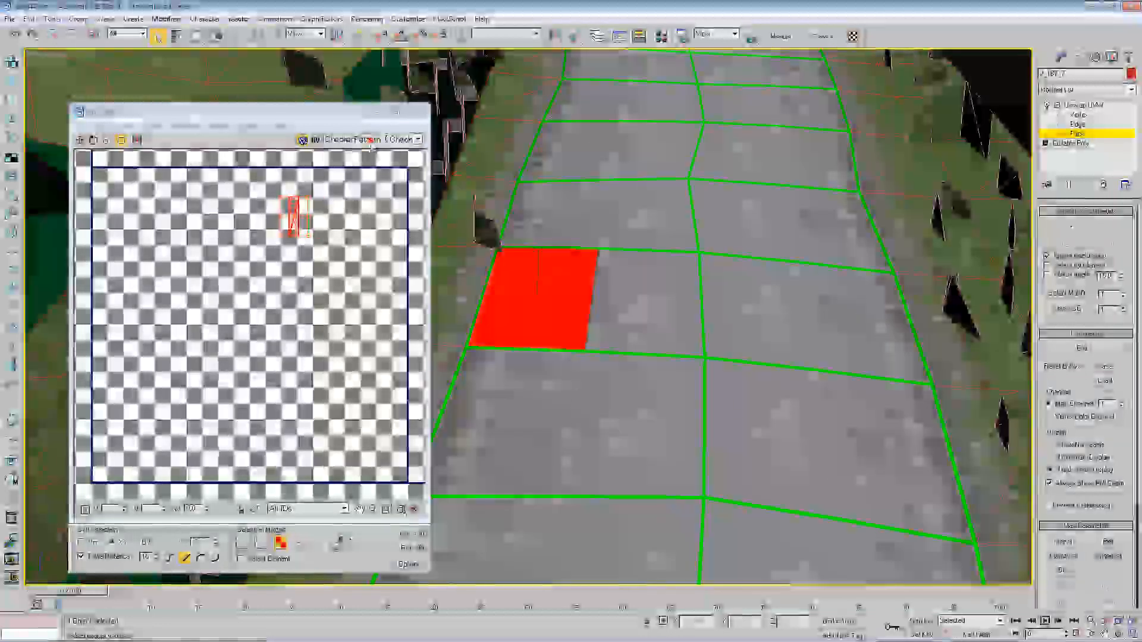
{"action": "left_click", "coordinate": [369, 139]}
{"action": "left_click", "coordinate": [369, 159]}
{"action": "middle_click_drag", "start_coordinate": [295, 196], "coordinate": [259, 245]}
- Open the advanced unwrap options and enable Show Grid
{"action": "left_click", "coordinate": [217, 126]}
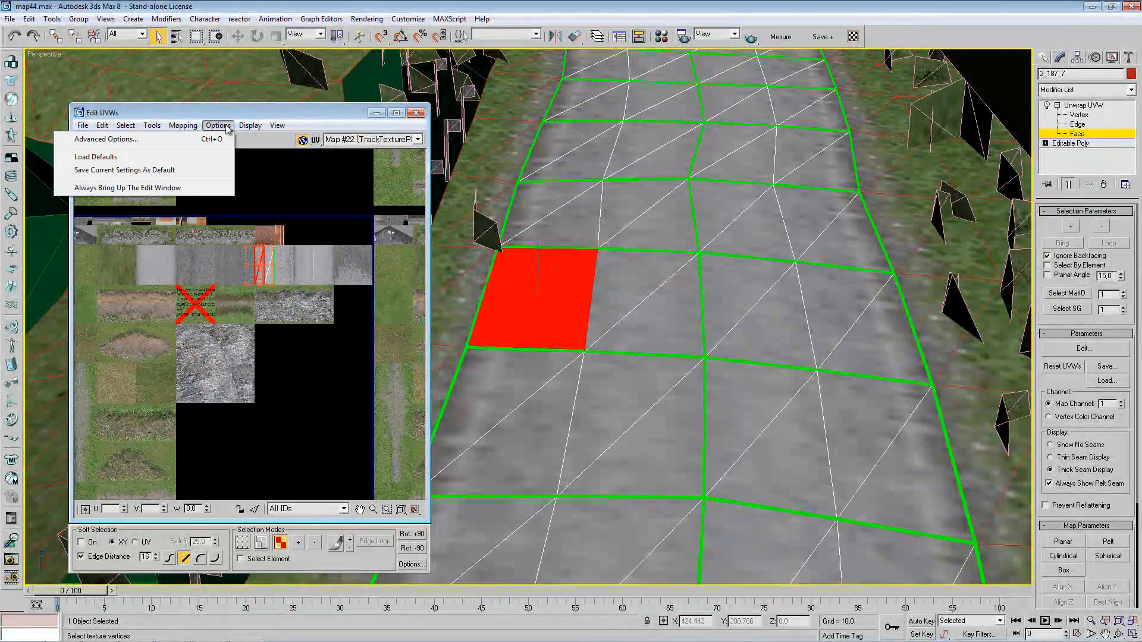
{"action": "left_click", "coordinate": [171, 141]}
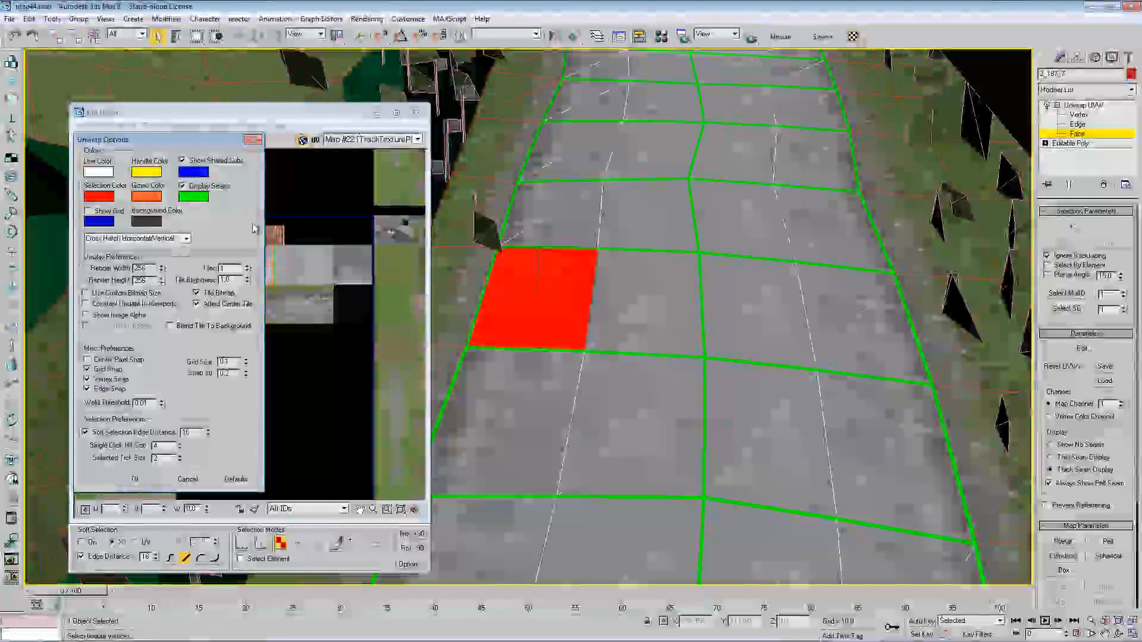
{"action": "left_click_drag", "start_coordinate": [159, 147], "coordinate": [209, 180]}
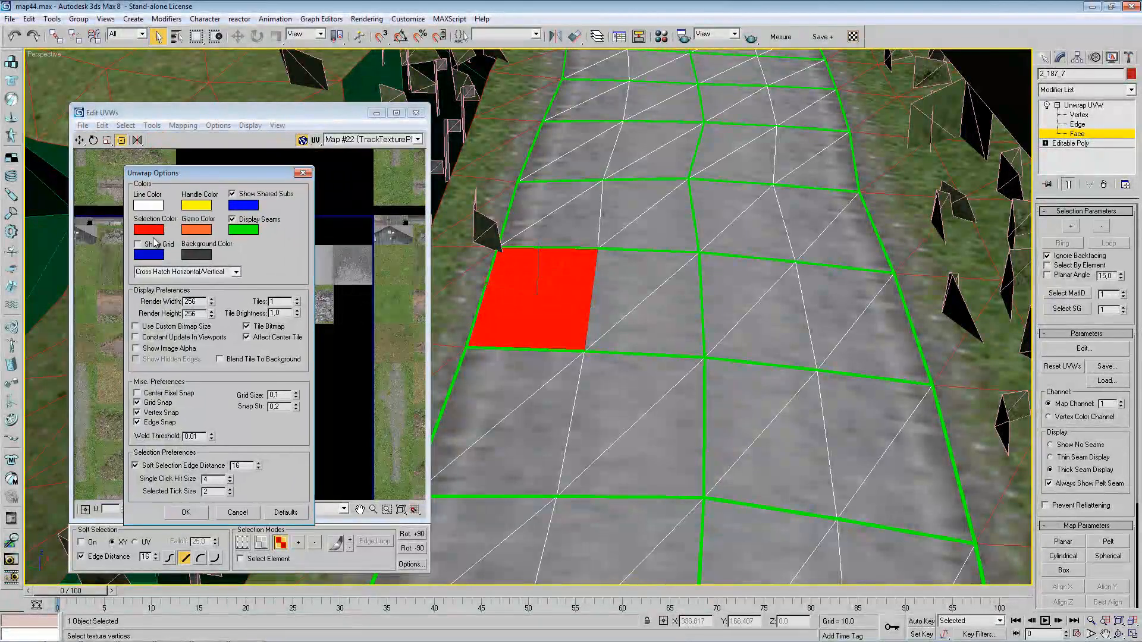
{"action": "left_click", "coordinate": [138, 244]}
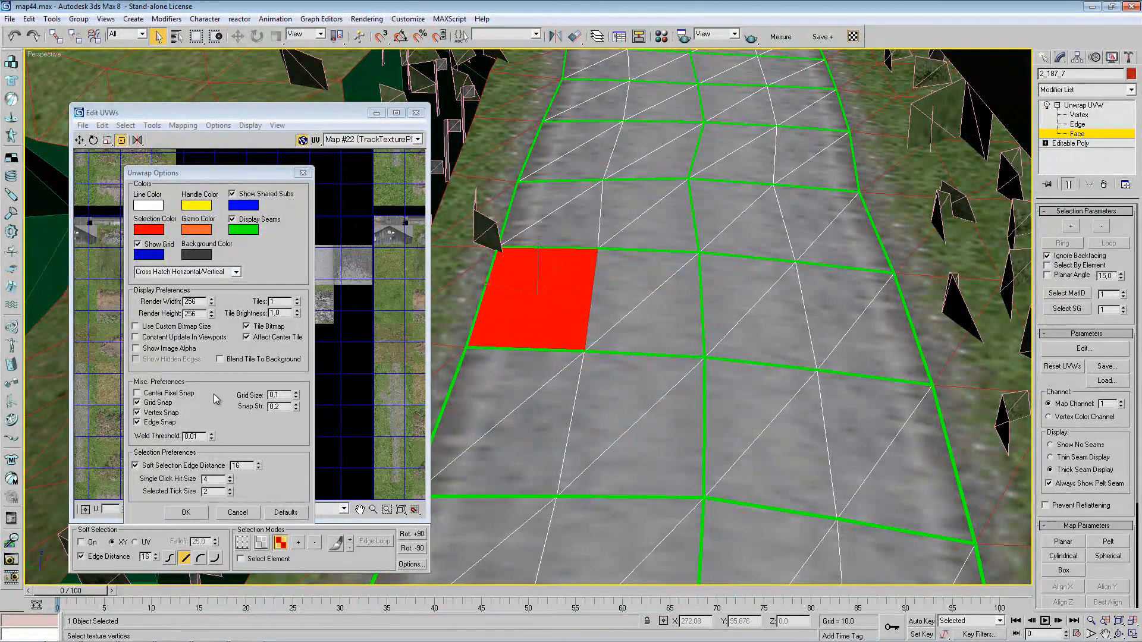
- Set the UV grid size to 0,063
{"action": "double_click", "coordinate": [282, 394]}
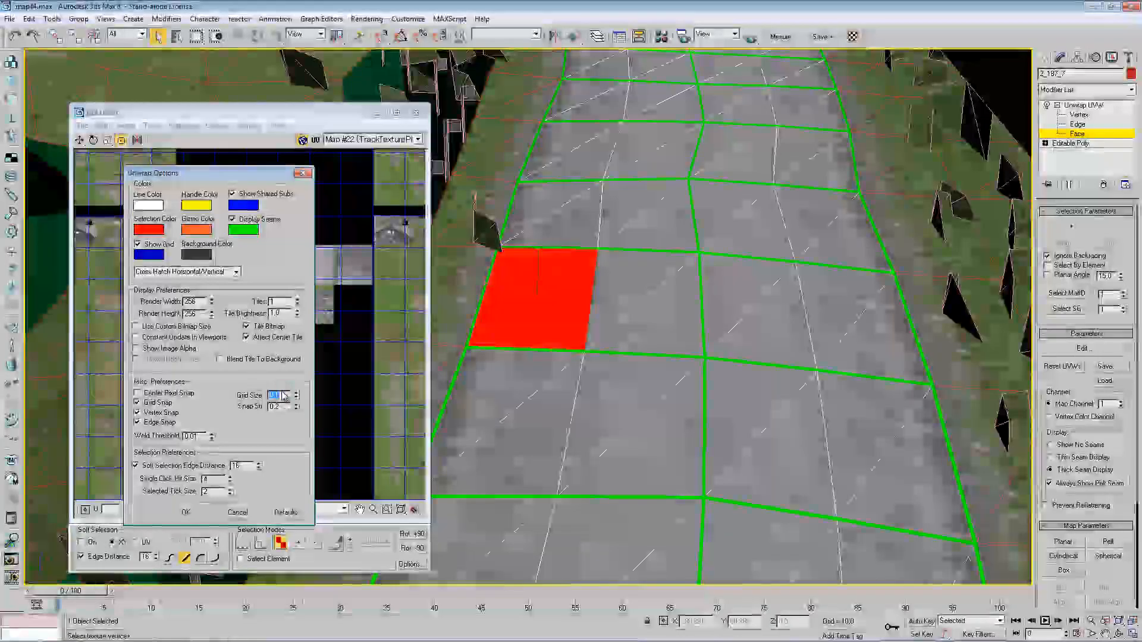
{"action": "type", "text": "0,"}
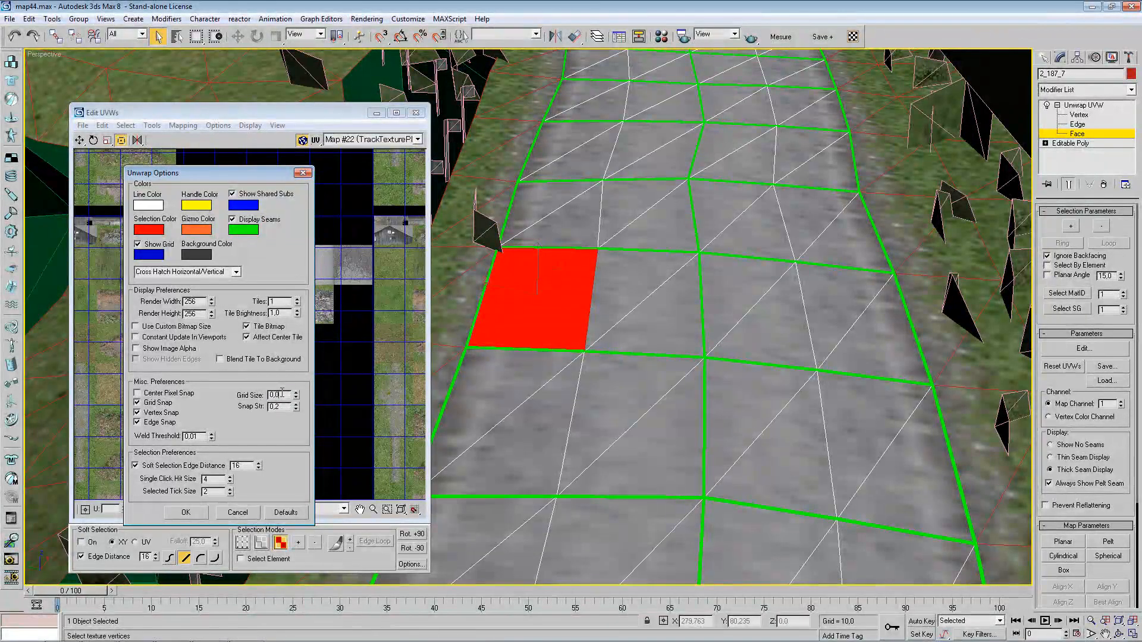
{"action": "key", "text": "Return"}
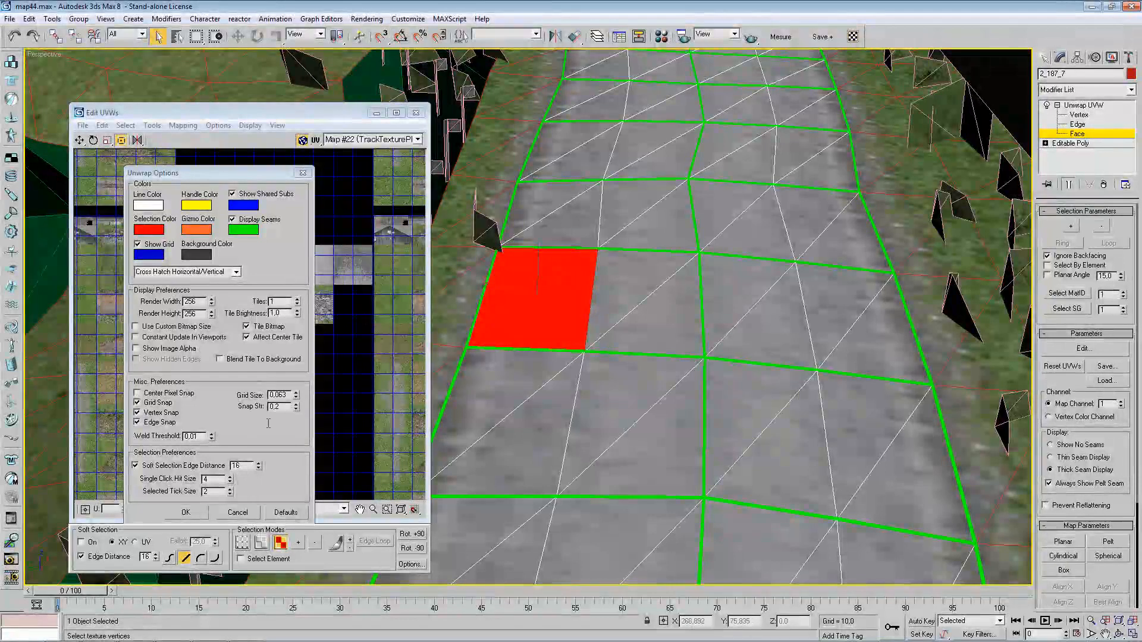
- Set the UV grid size to 0,0 and disable Show Grid
{"action": "left_click_drag", "start_coordinate": [283, 395], "coordinate": [295, 399]}
{"action": "type", "text": "2"}
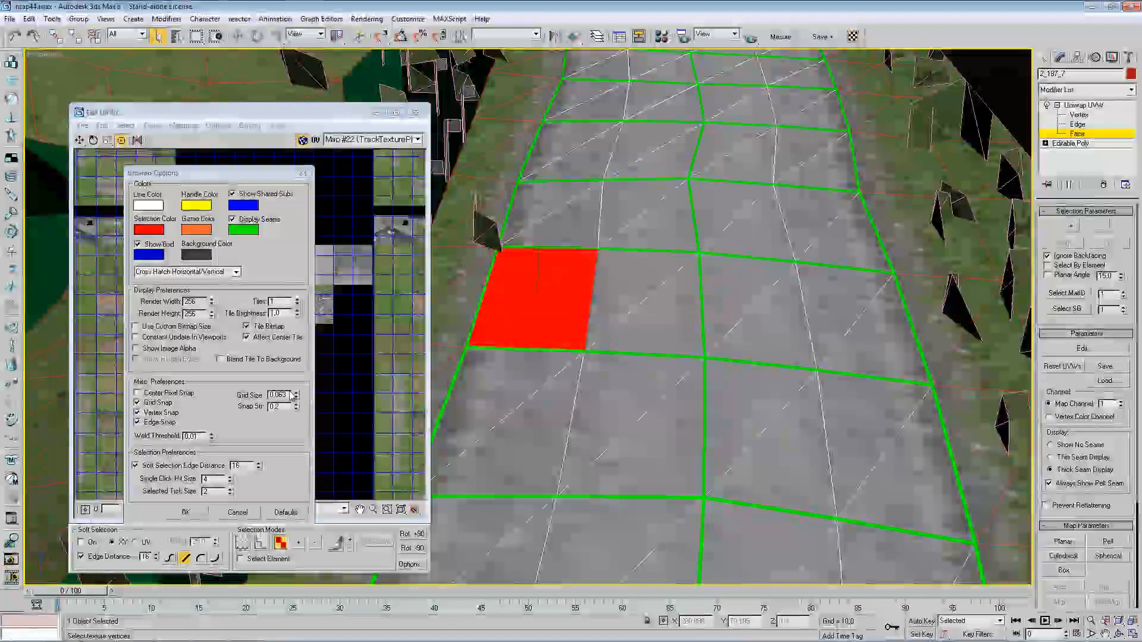
{"action": "left_click", "coordinate": [295, 398]}
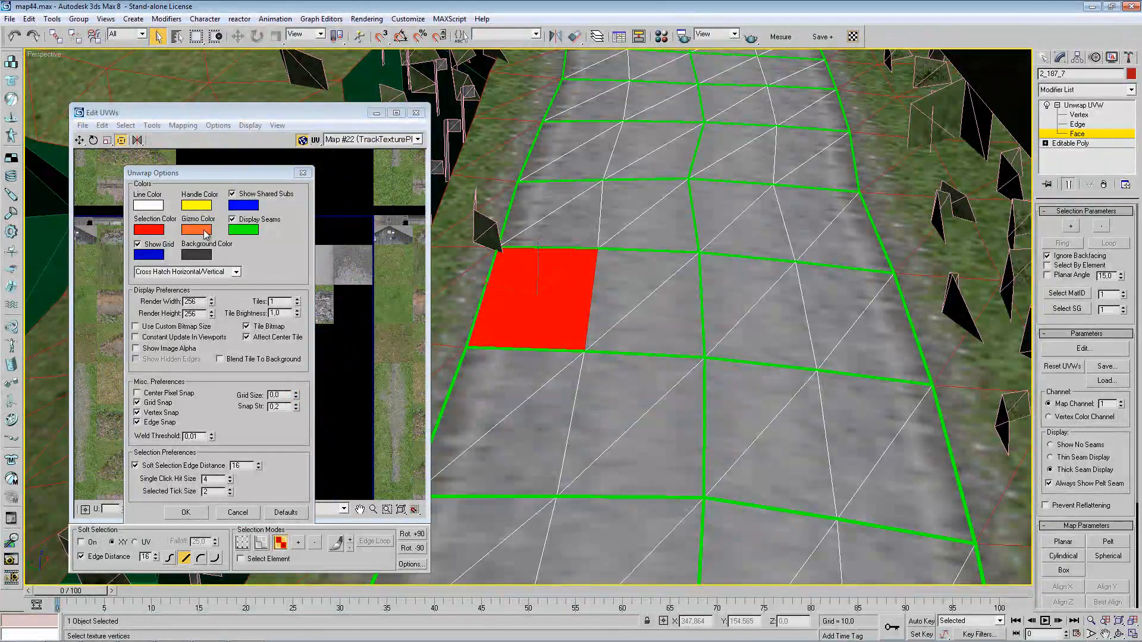
{"action": "left_click", "coordinate": [151, 245]}
- Enable Use Custom Bitmap Size to compare the texture display, disable it again and move the options dialog aside
{"action": "left_click", "coordinate": [159, 326]}
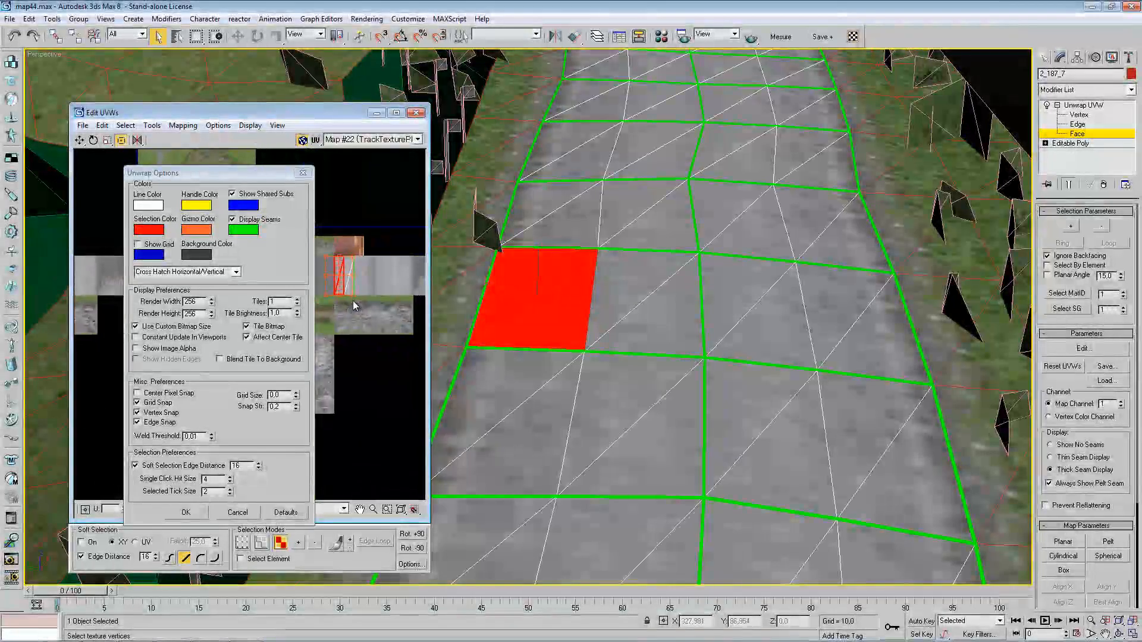
{"action": "left_click", "coordinate": [137, 326]}
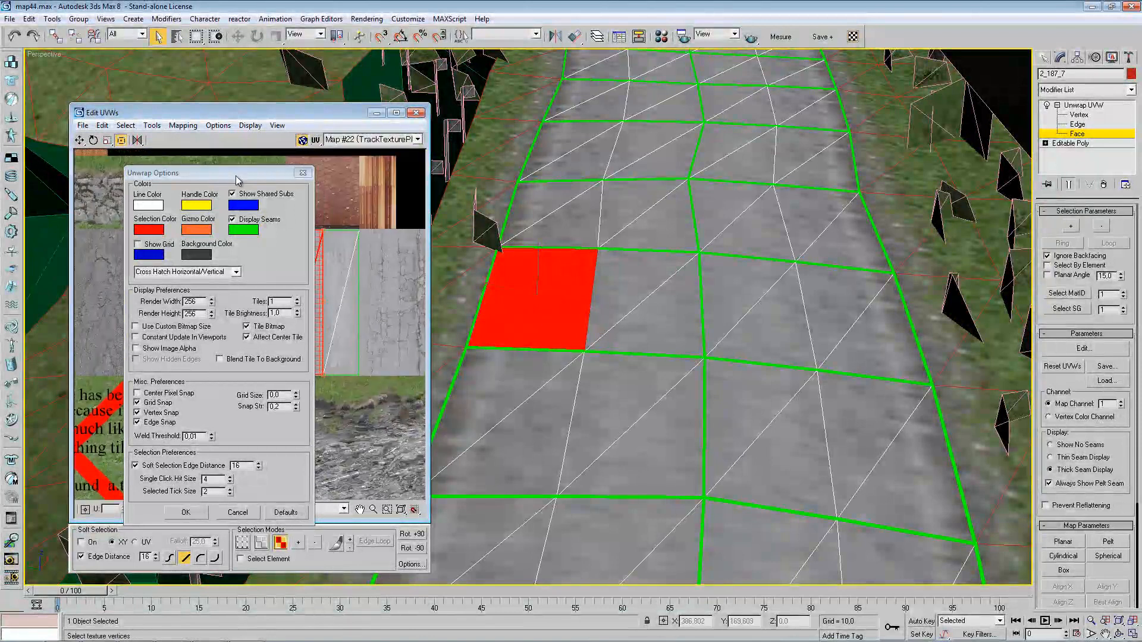
{"action": "left_click_drag", "start_coordinate": [237, 179], "coordinate": [215, 144]}
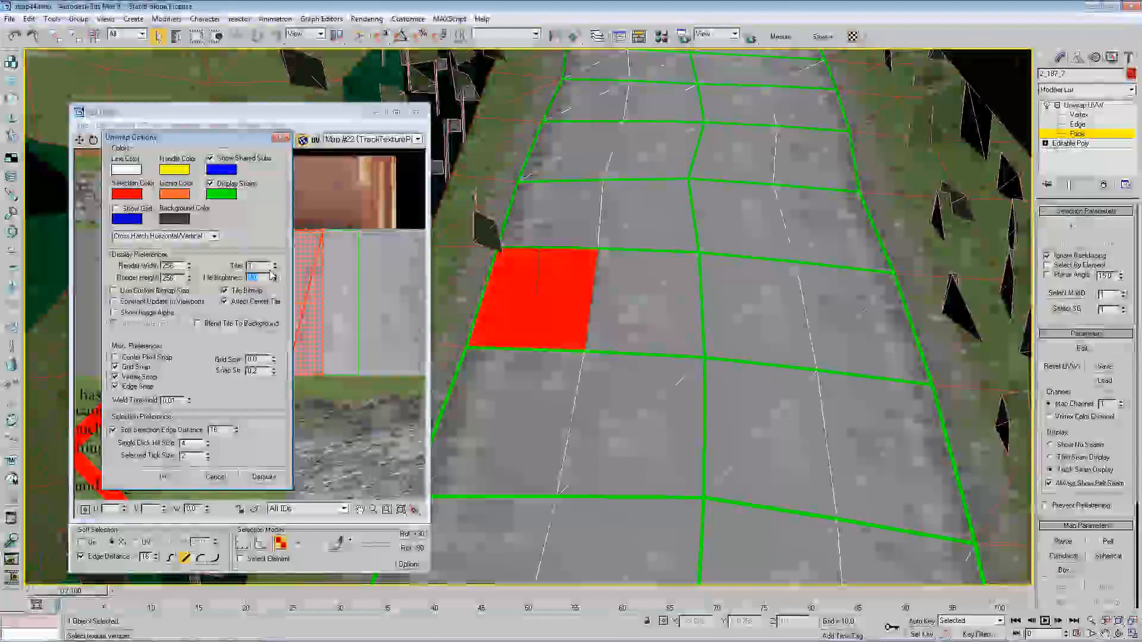
- Lower the tile brightness to 0,0 and raise it to 0,6 to compare how the texture displays
{"action": "left_click_drag", "start_coordinate": [275, 278], "coordinate": [273, 290]}
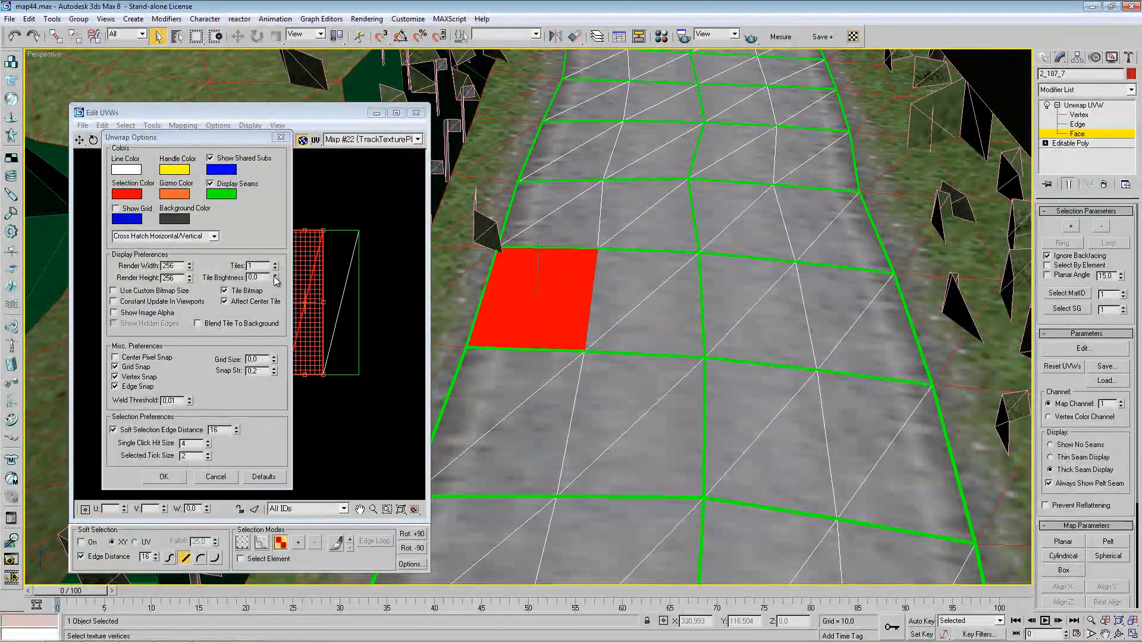
{"action": "left_click", "coordinate": [274, 276]}
{"action": "left_click", "coordinate": [275, 276]}
{"action": "left_click", "coordinate": [274, 276]}
{"action": "left_click", "coordinate": [275, 276]}
{"action": "left_click", "coordinate": [275, 276]}
{"action": "middle_click_drag", "start_coordinate": [368, 350], "coordinate": [341, 359]}
{"action": "scroll", "coordinate": [332, 392], "scroll_direction": "down", "scroll_amount": 3}
{"action": "scroll", "coordinate": [341, 358], "scroll_direction": "up", "scroll_amount": 3}
{"action": "scroll", "coordinate": [341, 358], "scroll_direction": "up", "scroll_amount": 1}
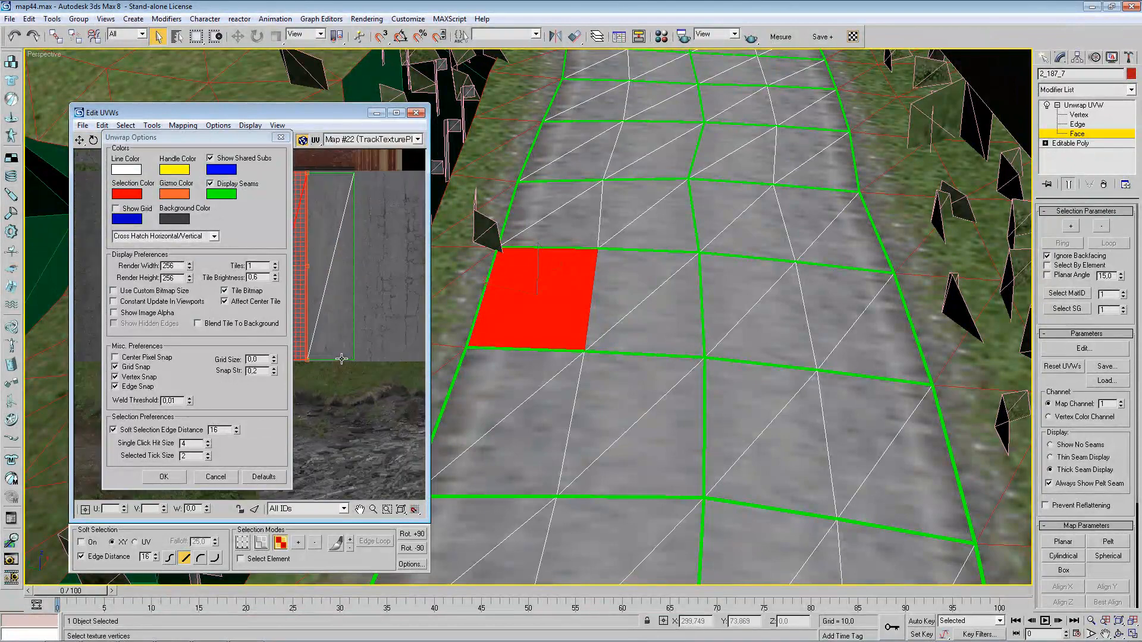
- Select individual triangles on the asphalt strip in the UV editor to see which road faces use them, and clear the selection
{"action": "left_click_drag", "start_coordinate": [347, 260], "coordinate": [349, 263]}
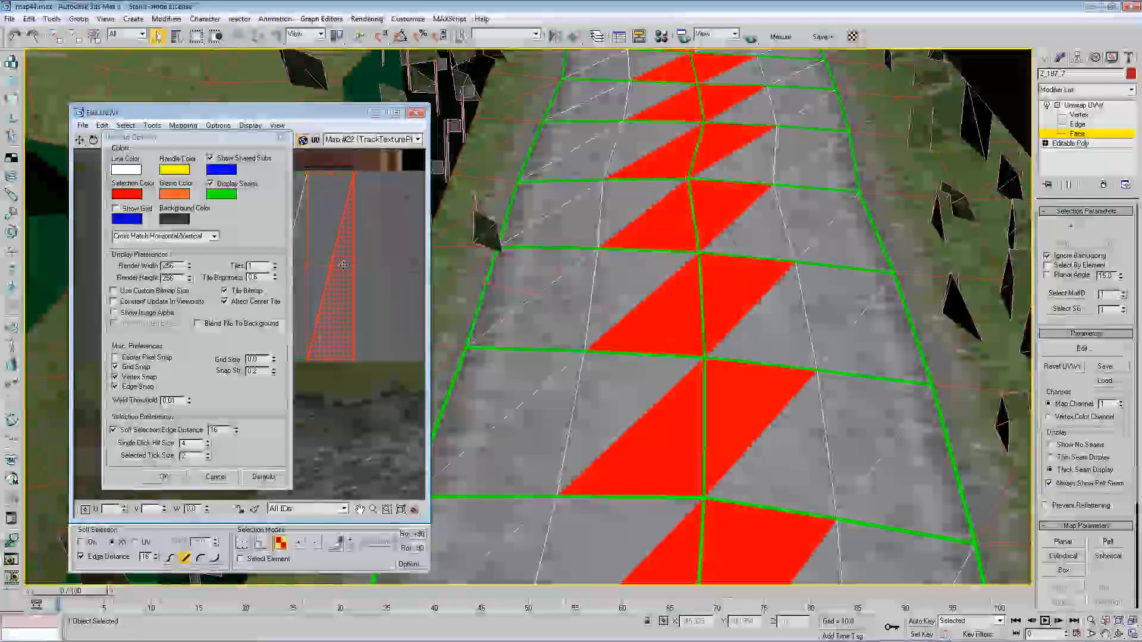
{"action": "left_click", "coordinate": [358, 226]}
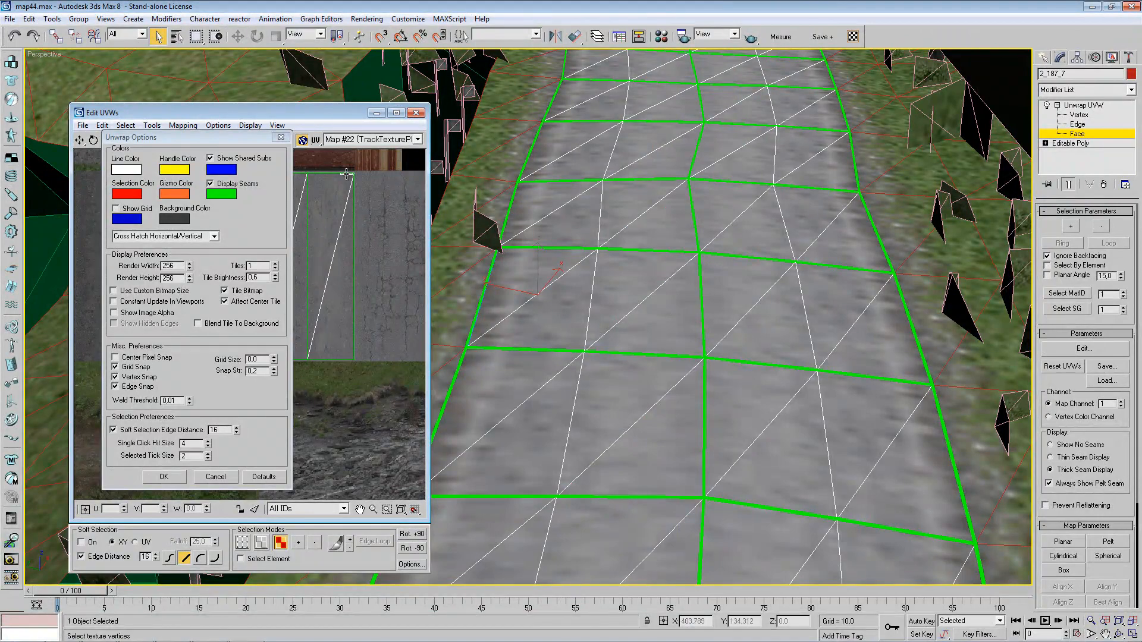
{"action": "left_click", "coordinate": [318, 171]}
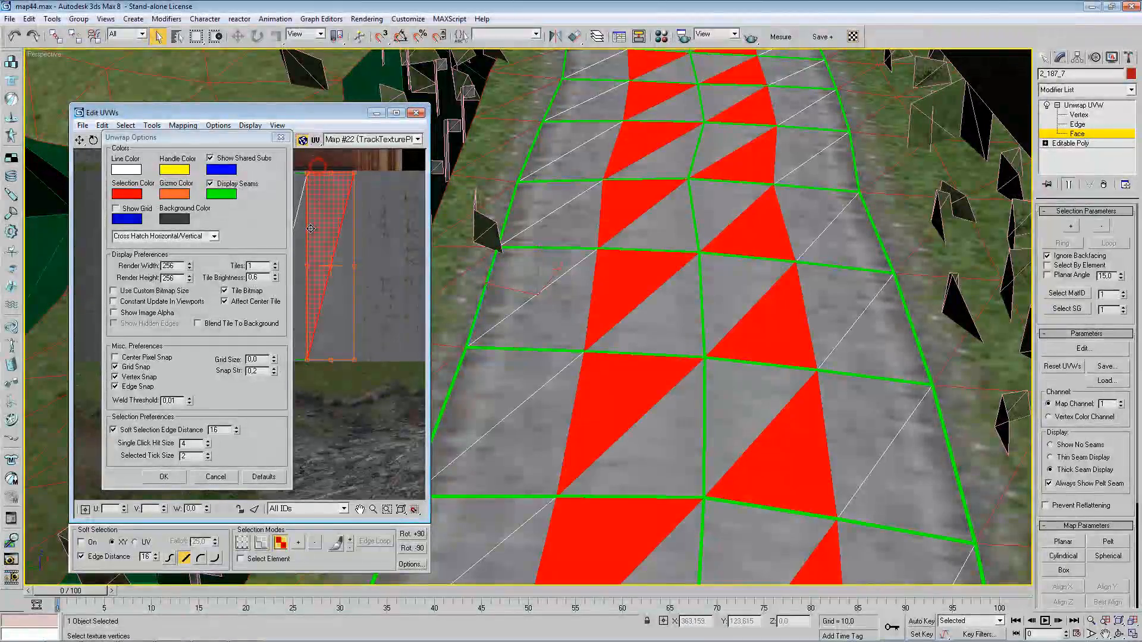
{"action": "scroll", "coordinate": [318, 178], "scroll_direction": "up", "scroll_amount": 3}
{"action": "left_click", "coordinate": [319, 223]}
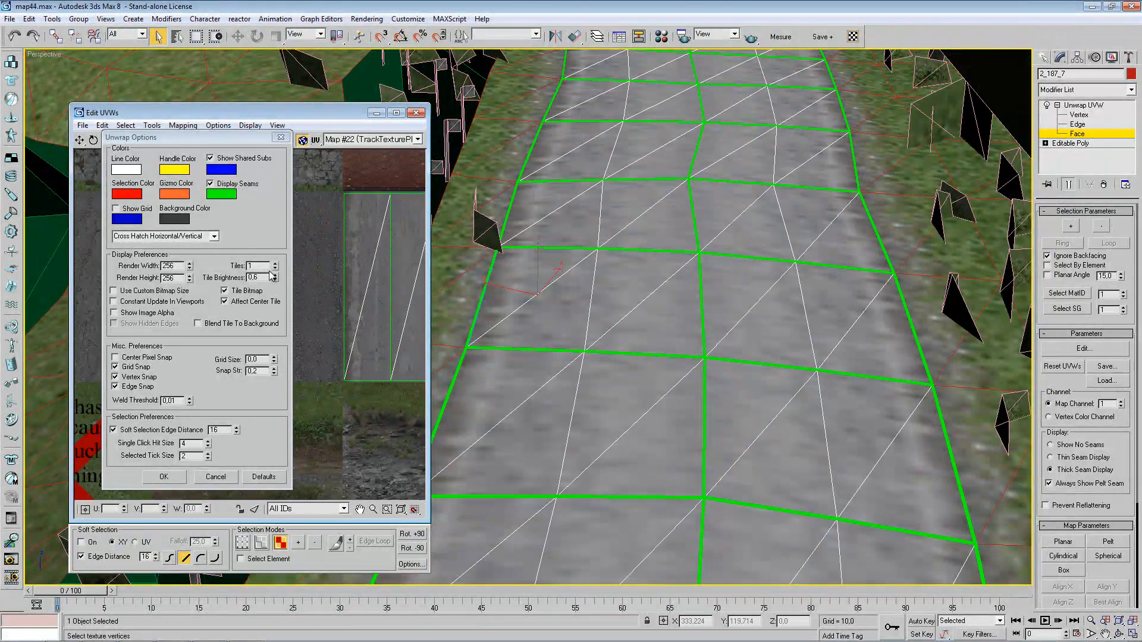
- Set the tile brightness to 1,0 and accept the unwrap options
{"action": "double_click", "coordinate": [265, 276]}
{"action": "type", "text": "1,0"}
{"action": "key", "text": "Return"}
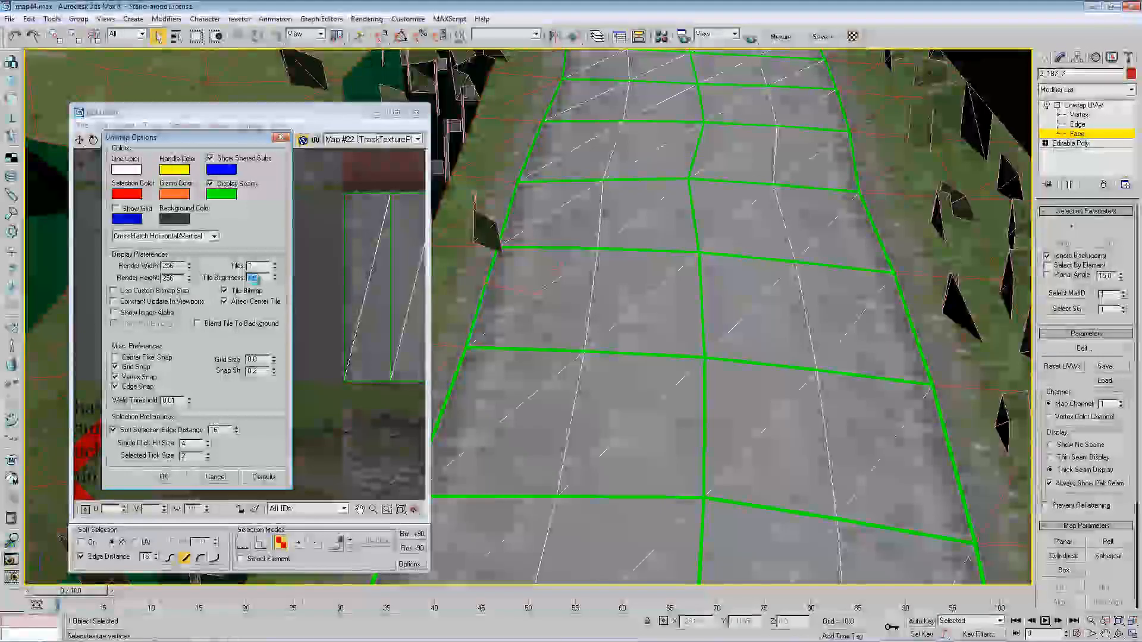
{"action": "middle_click_drag", "start_coordinate": [323, 342], "coordinate": [291, 317]}
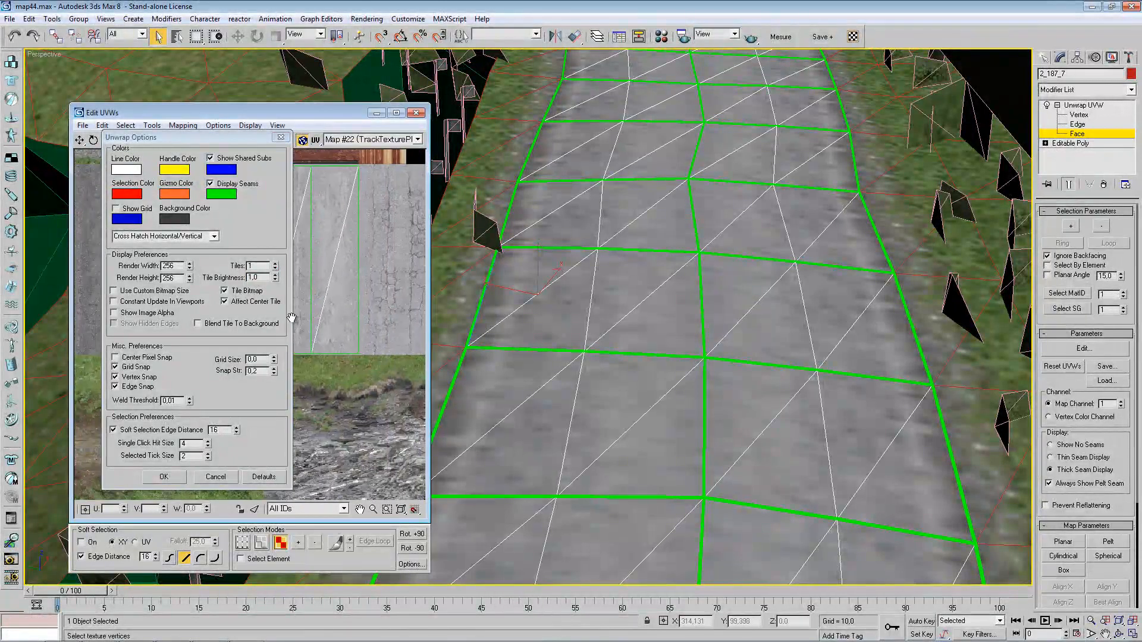
{"action": "left_click", "coordinate": [164, 476]}
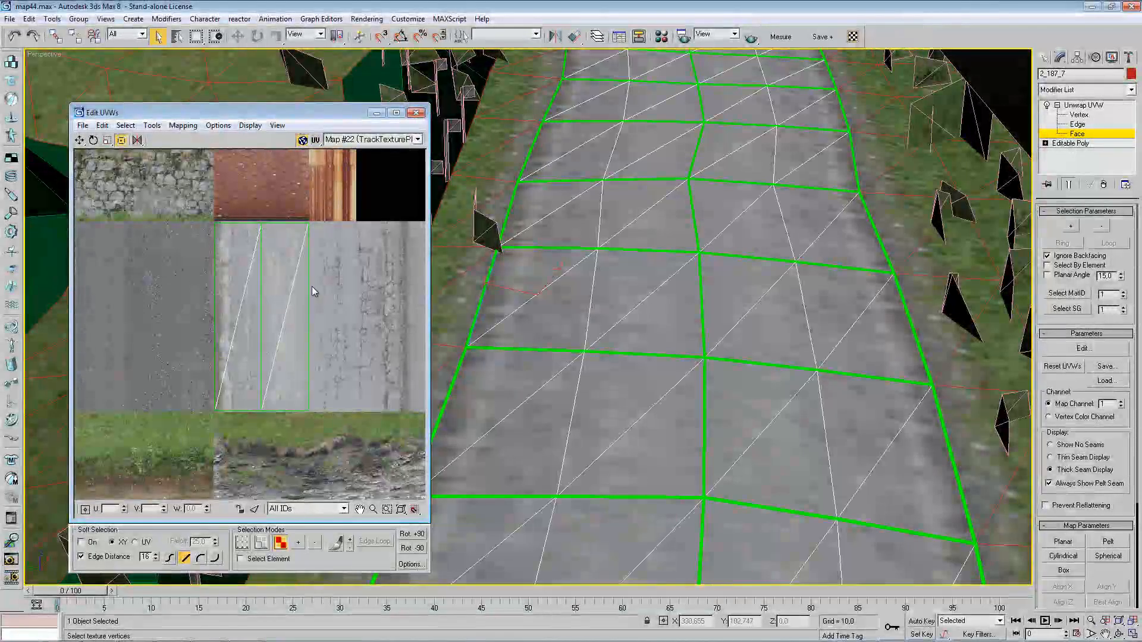
- Save the current unwrap settings as default and move the UV editor slightly higher
{"action": "left_click", "coordinate": [219, 126]}
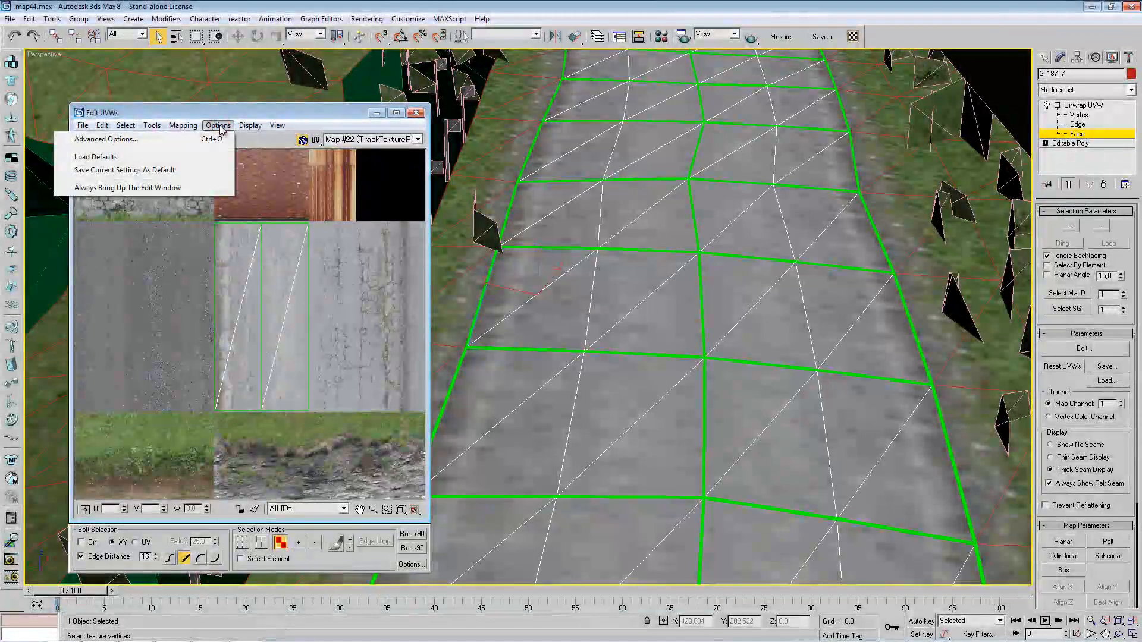
{"action": "left_click", "coordinate": [123, 170]}
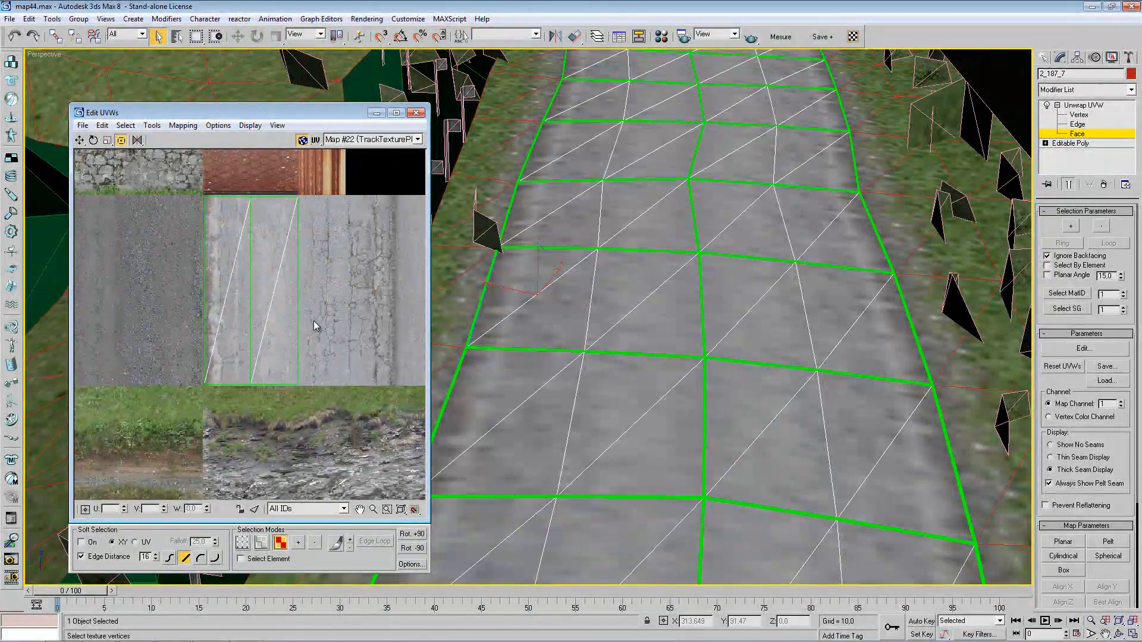
{"action": "left_click_drag", "start_coordinate": [260, 107], "coordinate": [269, 80]}
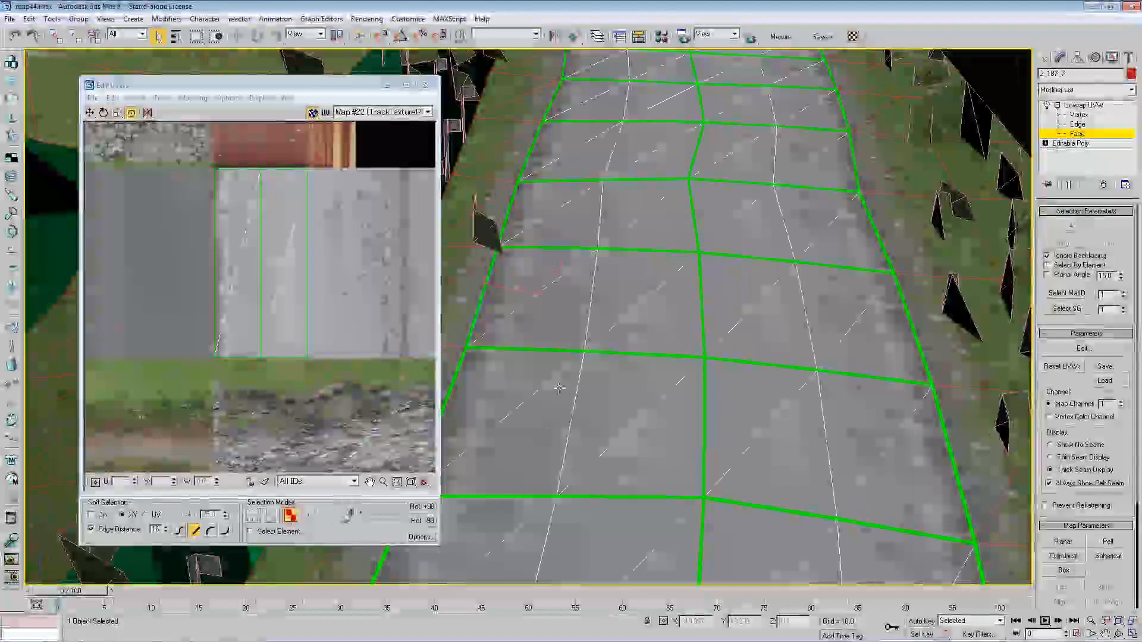
- Select the four triangular faces that fill one left-hand section of the road in the perspective view
{"action": "left_click", "coordinate": [502, 380]}
{"action": "left_click", "coordinate": [536, 425], "text": "ctrl"}
{"action": "left_click", "coordinate": [602, 395], "text": "ctrl"}
{"action": "left_click", "coordinate": [656, 449], "text": "ctrl"}
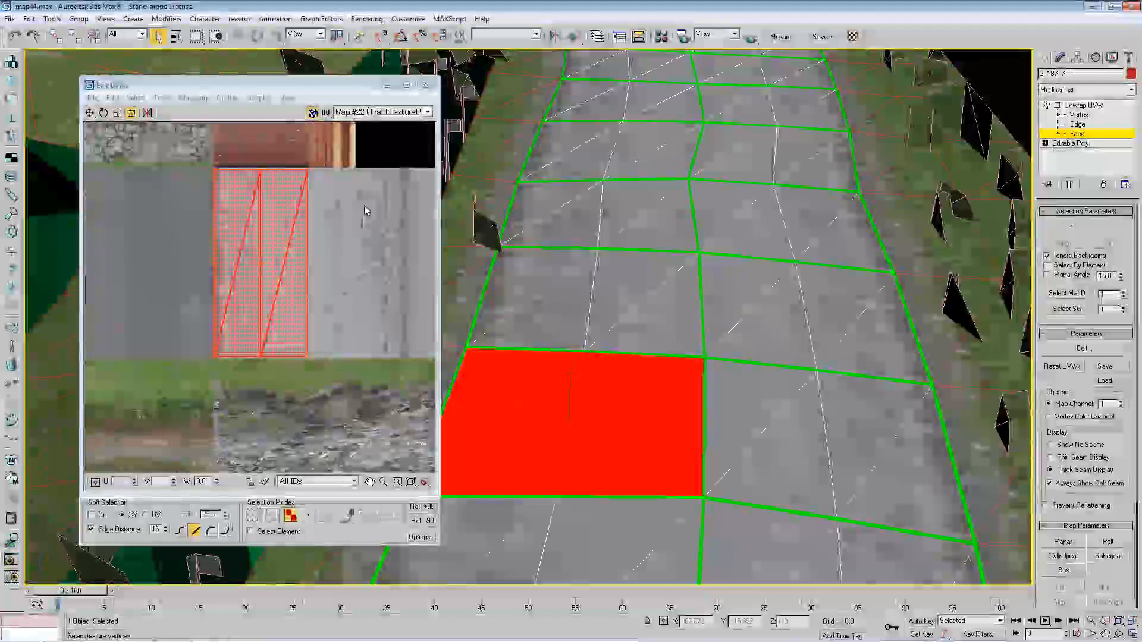
- Try moving the selected faces' UVs onto the grass and rock textures while still attached, and put them back on the asphalt strip
{"action": "left_click_drag", "start_coordinate": [262, 286], "coordinate": [214, 443]}
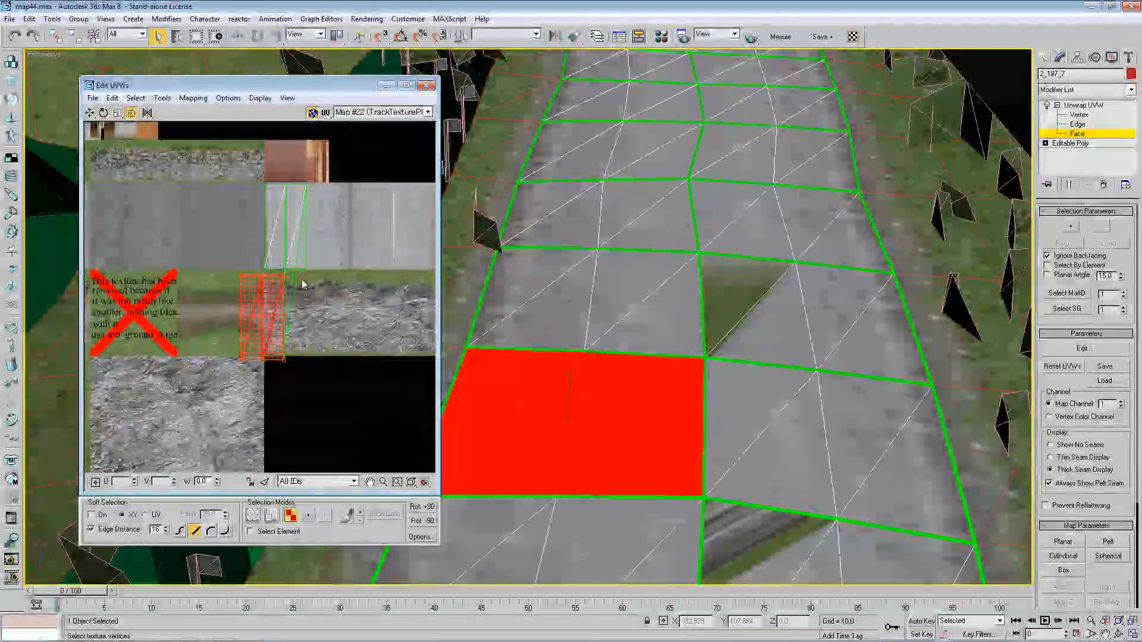
{"action": "left_click_drag", "start_coordinate": [270, 296], "coordinate": [296, 328]}
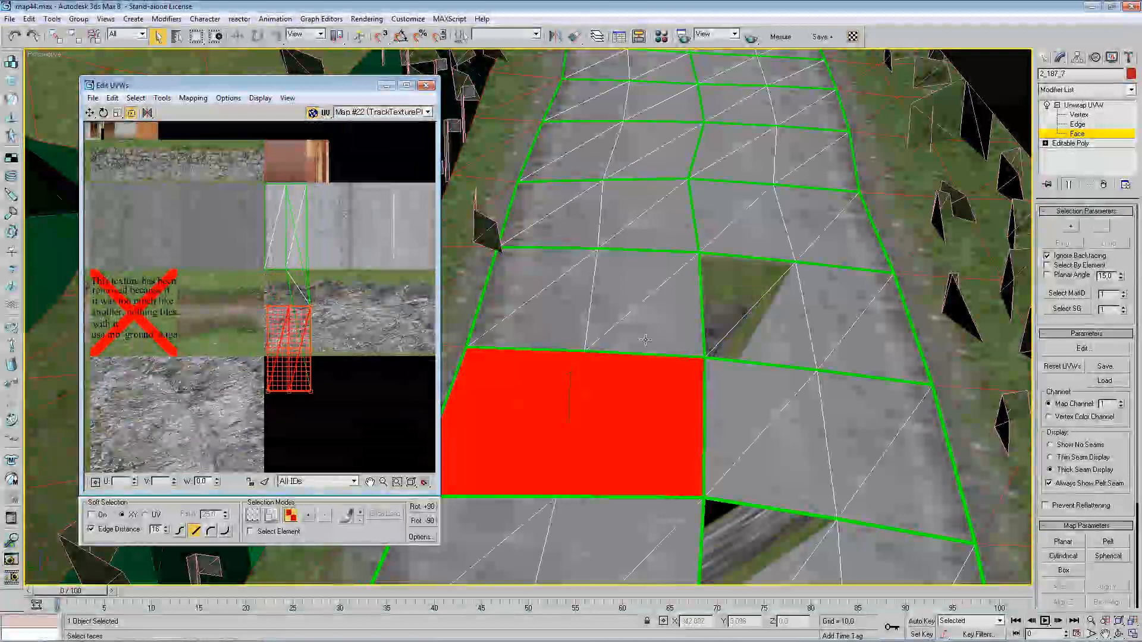
{"action": "middle_click_drag", "start_coordinate": [685, 268], "coordinate": [602, 379]}
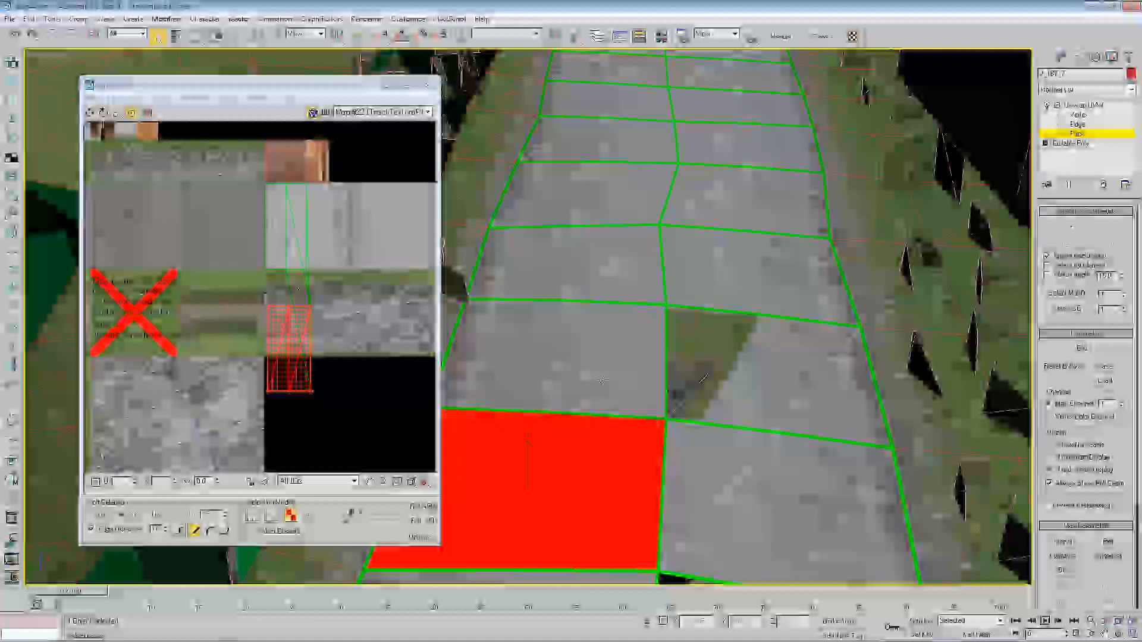
{"action": "middle_click_drag", "start_coordinate": [602, 379], "coordinate": [702, 244]}
{"action": "left_click_drag", "start_coordinate": [301, 366], "coordinate": [298, 243]}
{"action": "middle_click_drag", "start_coordinate": [297, 243], "coordinate": [252, 265]}
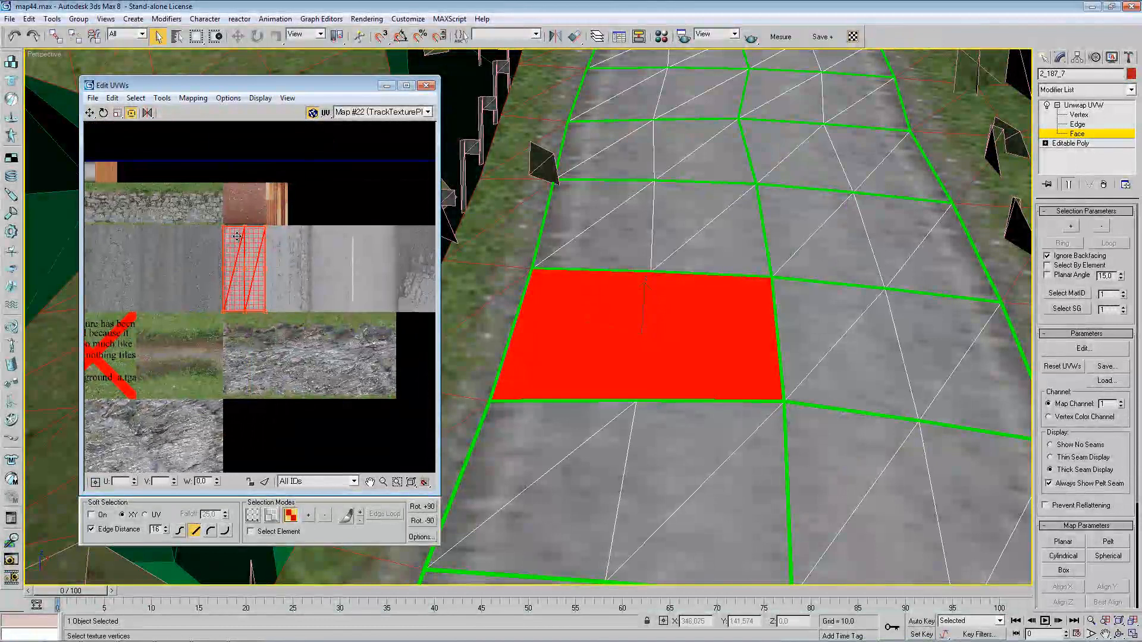
- Break the selected UV faces from their neighbours and move them up to the empty area beside the brick texture
{"action": "right_click", "coordinate": [235, 236]}
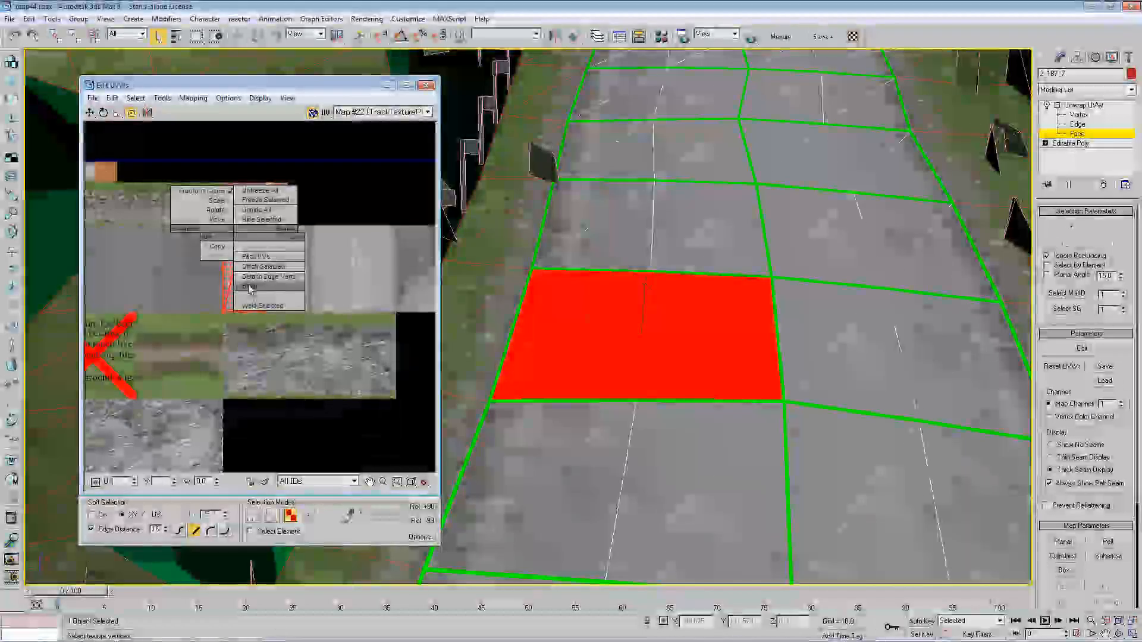
{"action": "left_click", "coordinate": [249, 287]}
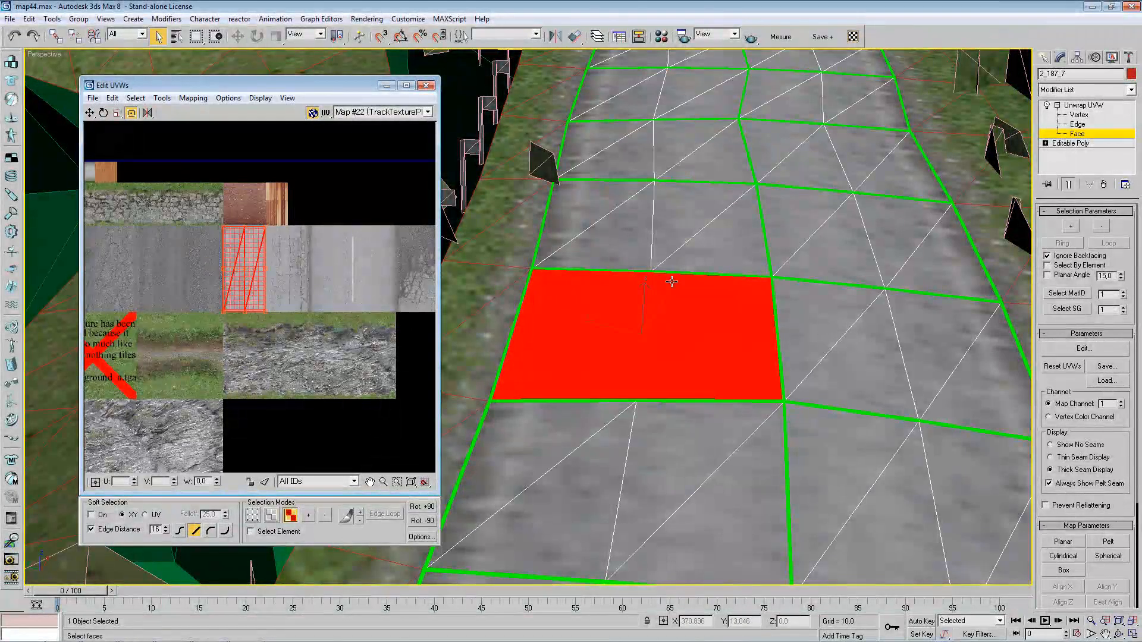
{"action": "left_click_drag", "start_coordinate": [257, 264], "coordinate": [364, 197]}
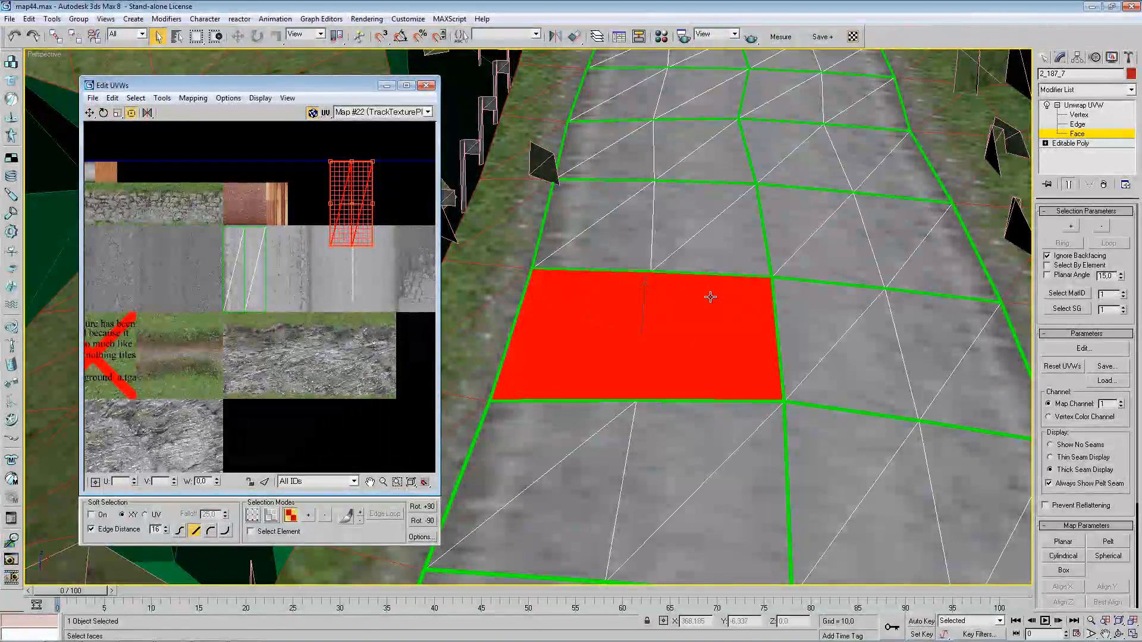
- Reselect the four detached road faces and snap their UVs onto the cracked asphalt strip beside the original one
{"action": "left_click", "coordinate": [734, 214]}
{"action": "left_click", "coordinate": [550, 376]}
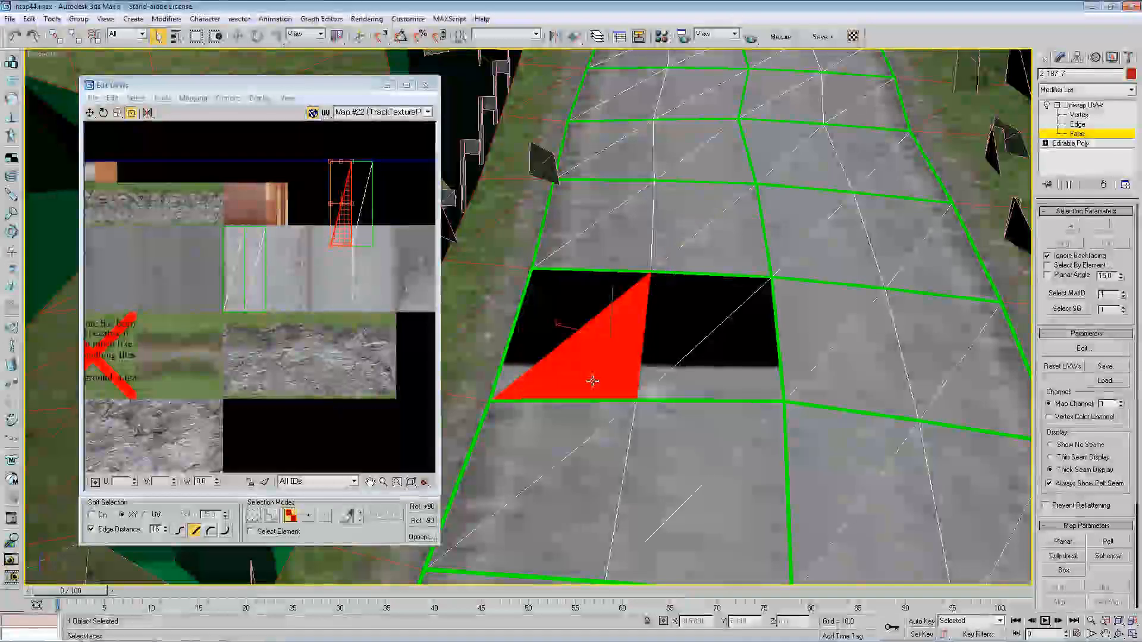
{"action": "left_click", "coordinate": [581, 314], "text": "ctrl"}
{"action": "left_click", "coordinate": [740, 375], "text": "ctrl"}
{"action": "left_click", "coordinate": [678, 306], "text": "ctrl"}
{"action": "left_click_drag", "start_coordinate": [366, 207], "coordinate": [301, 274]}
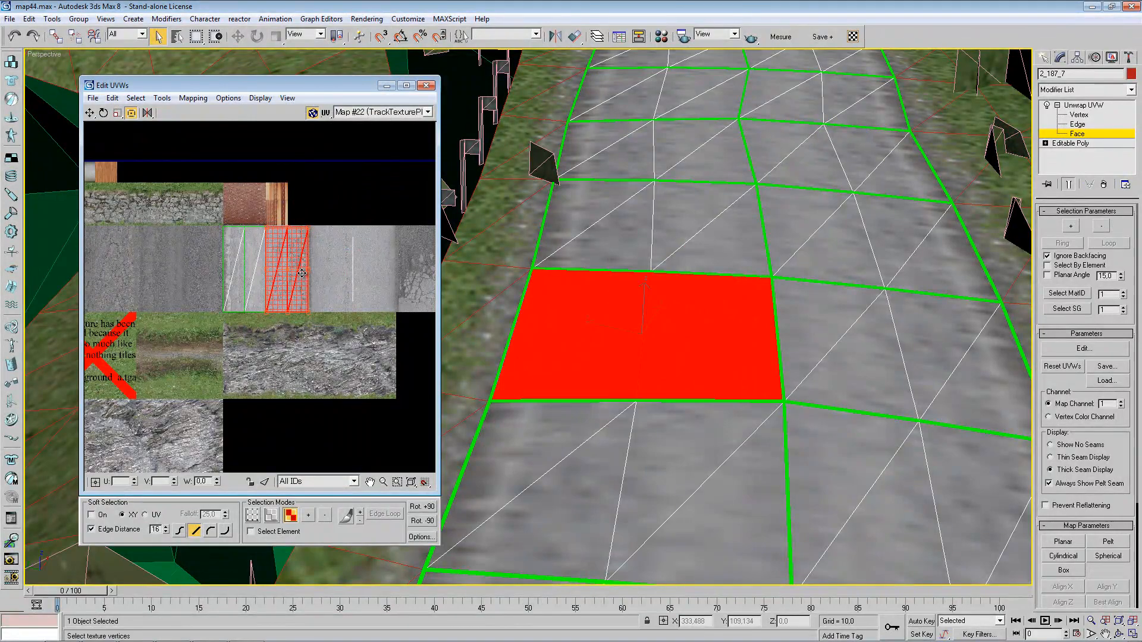
{"action": "scroll", "coordinate": [269, 293], "scroll_direction": "up", "scroll_amount": 5}
{"action": "middle_click_drag", "start_coordinate": [270, 294], "coordinate": [271, 346]}
{"action": "left_click_drag", "start_coordinate": [280, 234], "coordinate": [282, 234]}
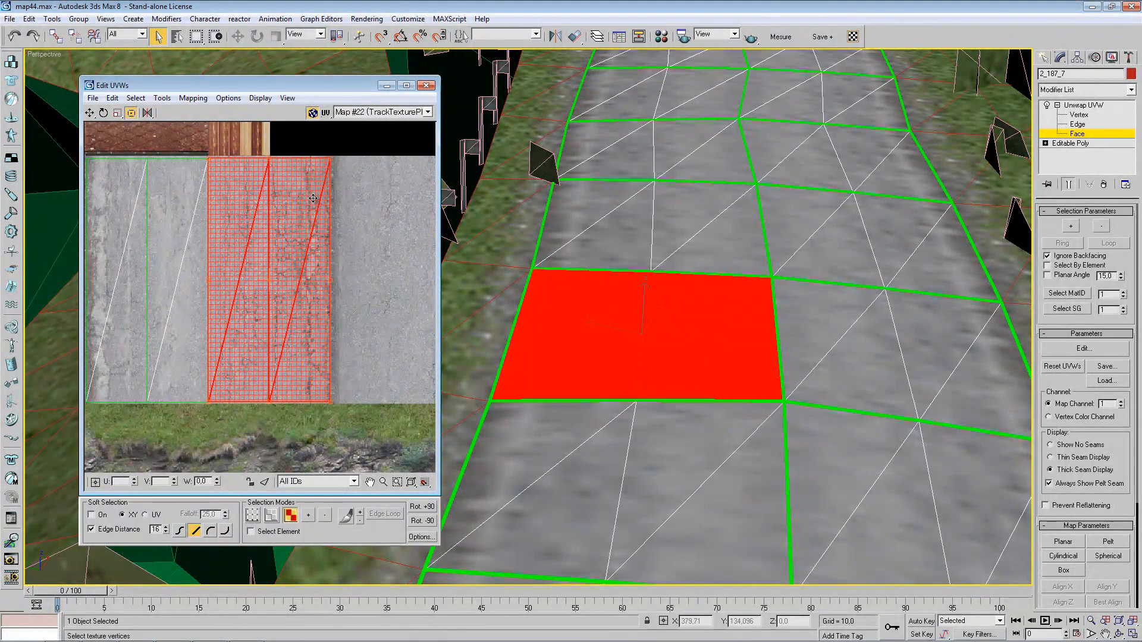
- Mirror the selected UV faces on the cracked asphalt strip and clear the selection
{"action": "middle_click_drag", "start_coordinate": [219, 349], "coordinate": [263, 362]}
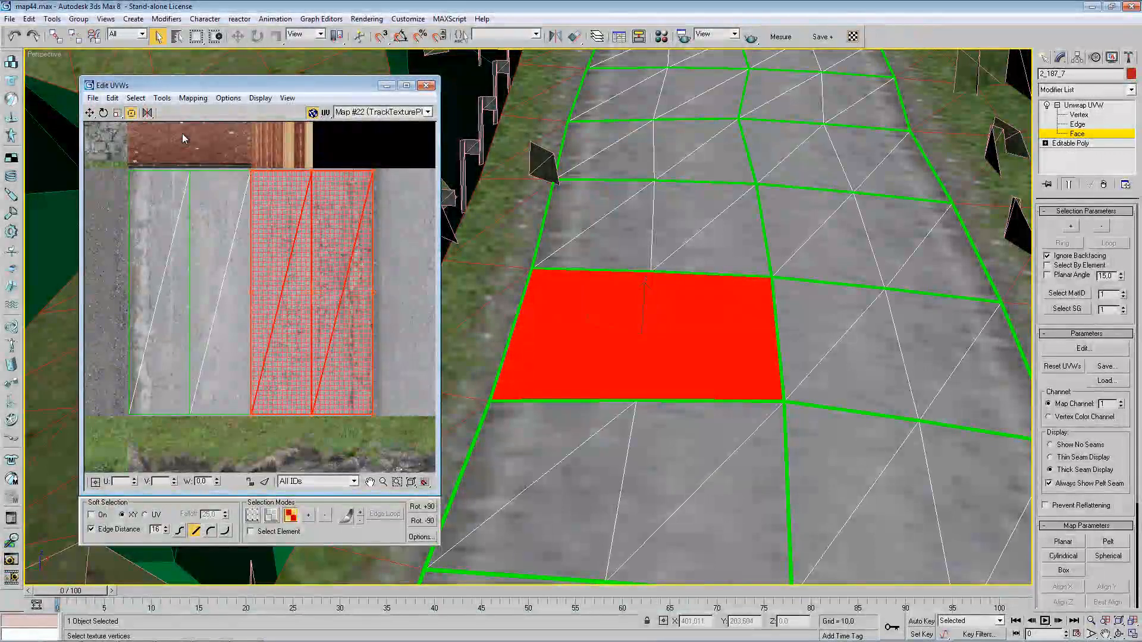
{"action": "left_click", "coordinate": [148, 115]}
{"action": "mouse_move", "coordinate": [148, 116]}
{"action": "left_mouse_down"}
{"action": "mouse_move", "coordinate": [148, 141]}
{"action": "mouse_move", "coordinate": [153, 113]}
{"action": "left_mouse_up"}
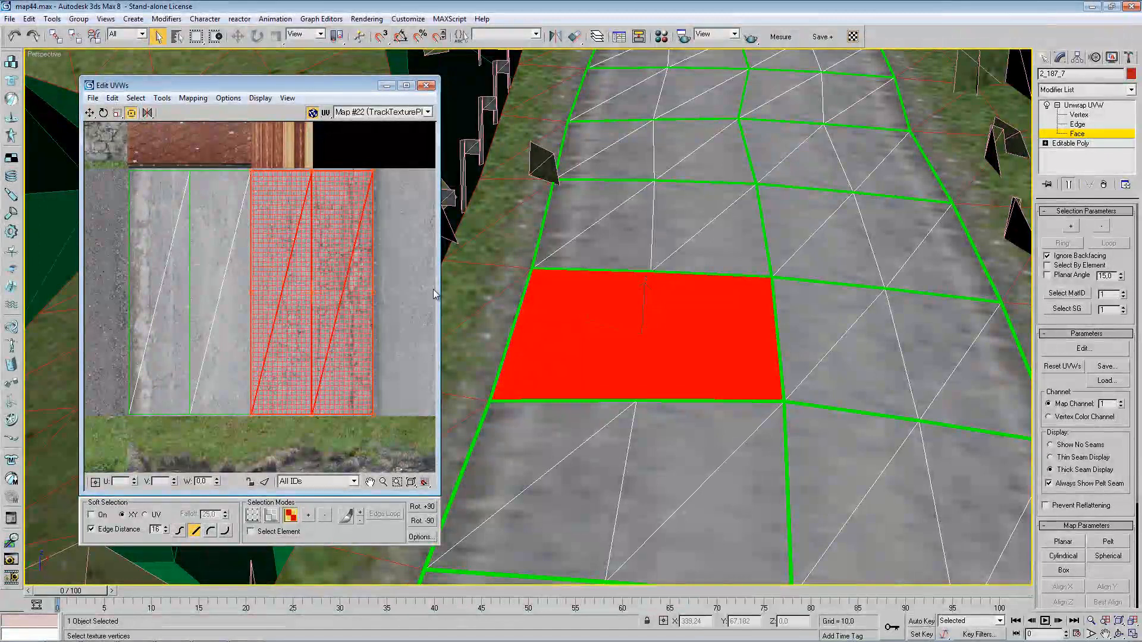
{"action": "left_click", "coordinate": [146, 115]}
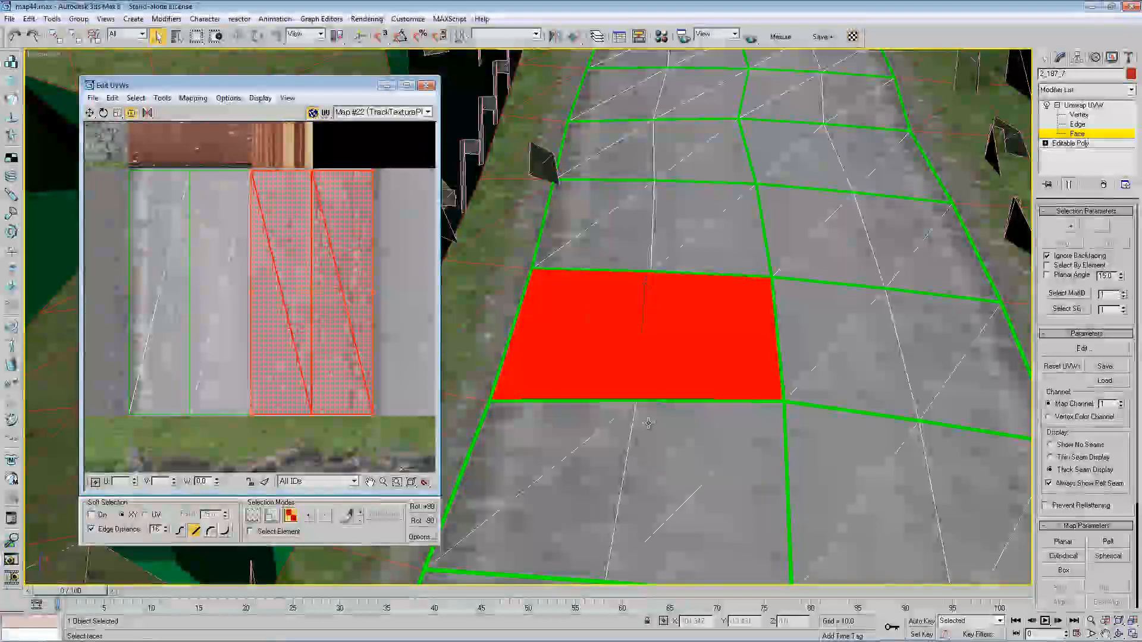
{"action": "middle_click_drag", "start_coordinate": [643, 377], "coordinate": [629, 385]}
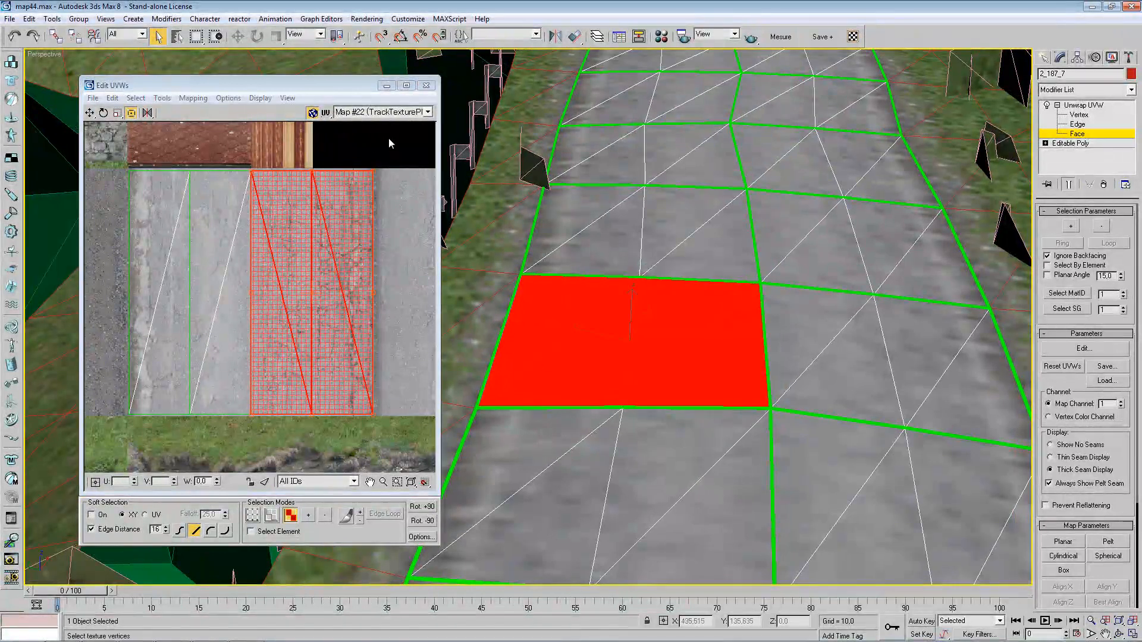
{"action": "left_click", "coordinate": [369, 156]}
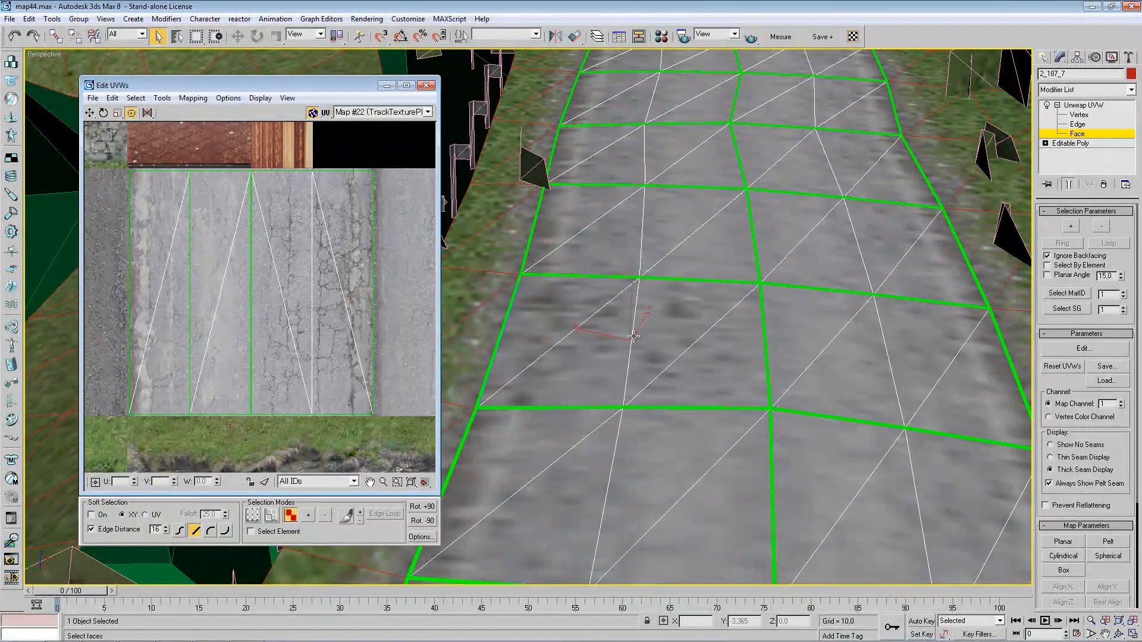
- Render the perspective view to check the cracked asphalt section on the road, and close the render
{"action": "middle_click_drag", "start_coordinate": [666, 222], "coordinate": [601, 231]}
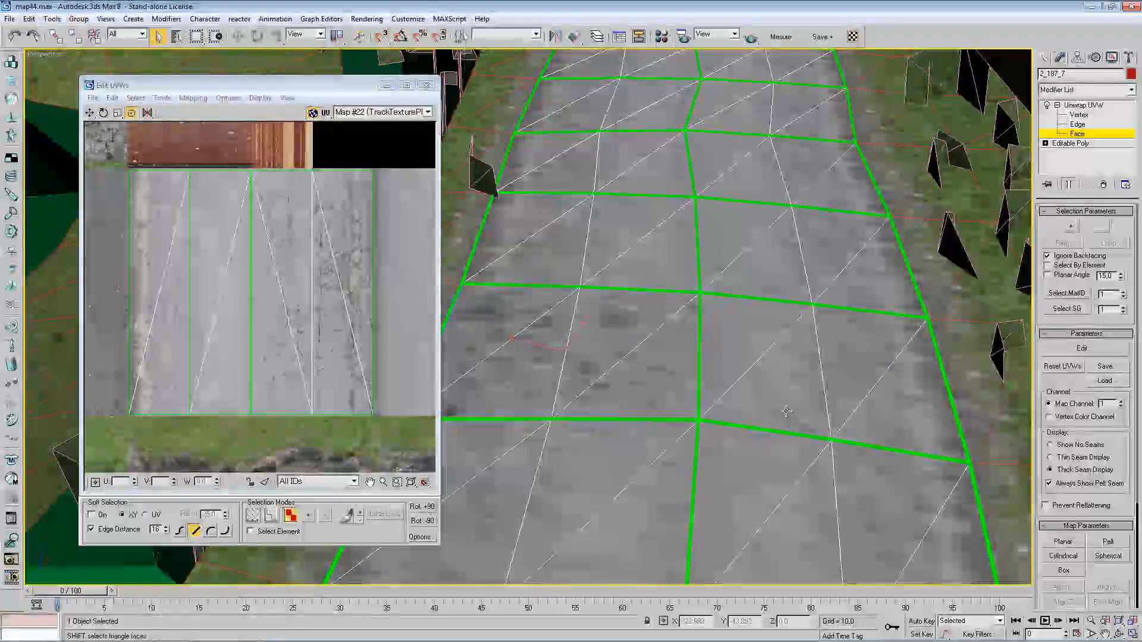
{"action": "key", "text": "shift+q"}
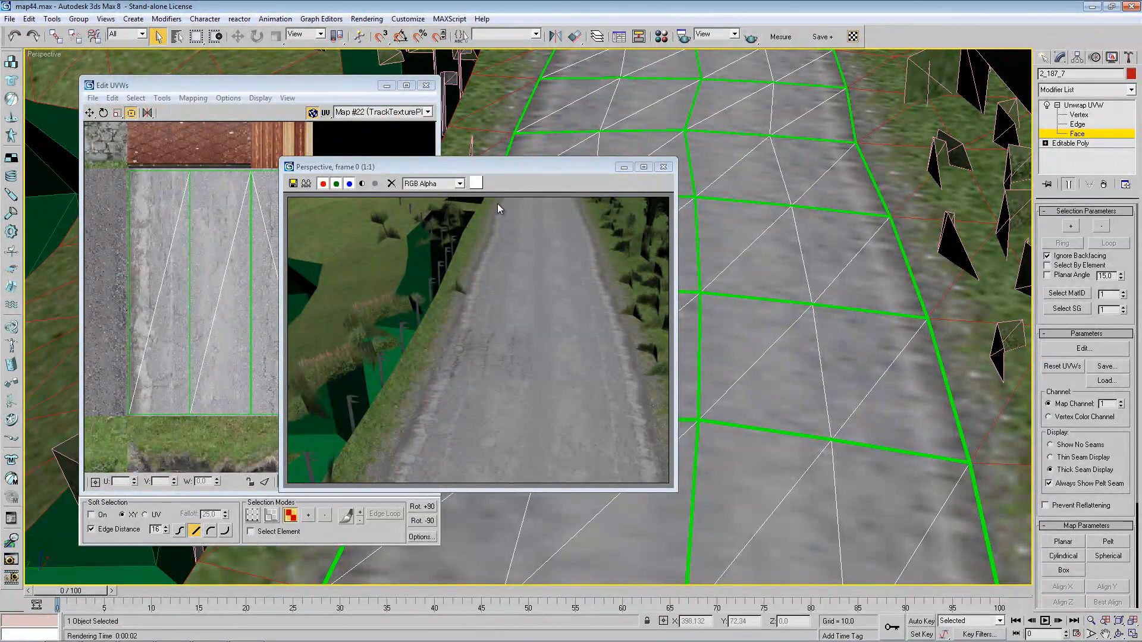
{"action": "left_click_drag", "start_coordinate": [508, 169], "coordinate": [945, 176]}
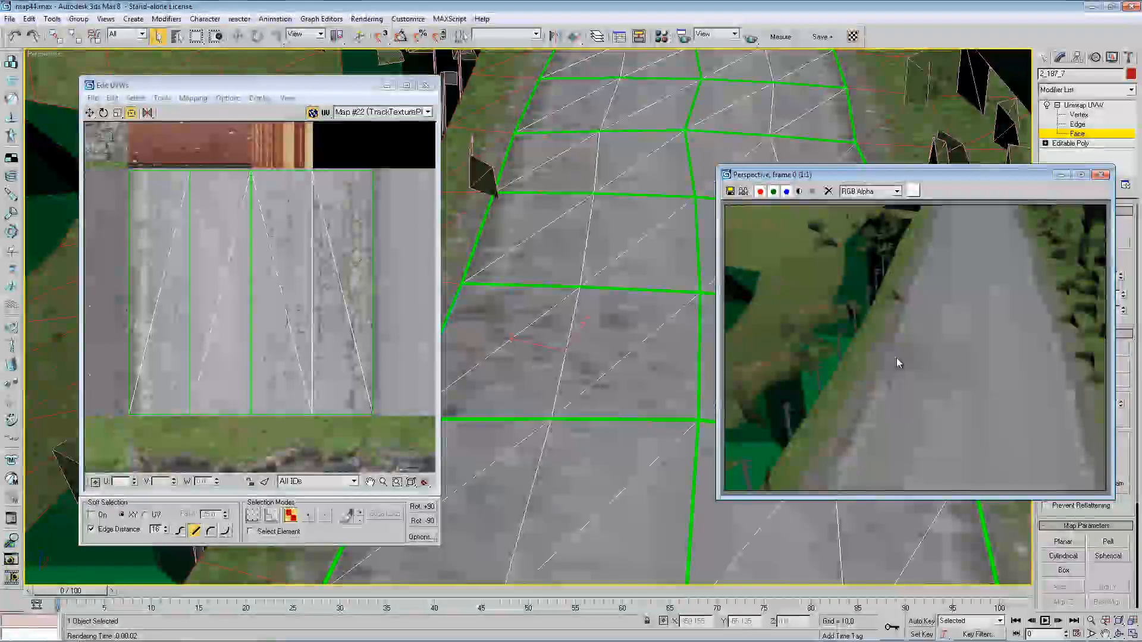
{"action": "left_click", "coordinate": [1100, 175]}
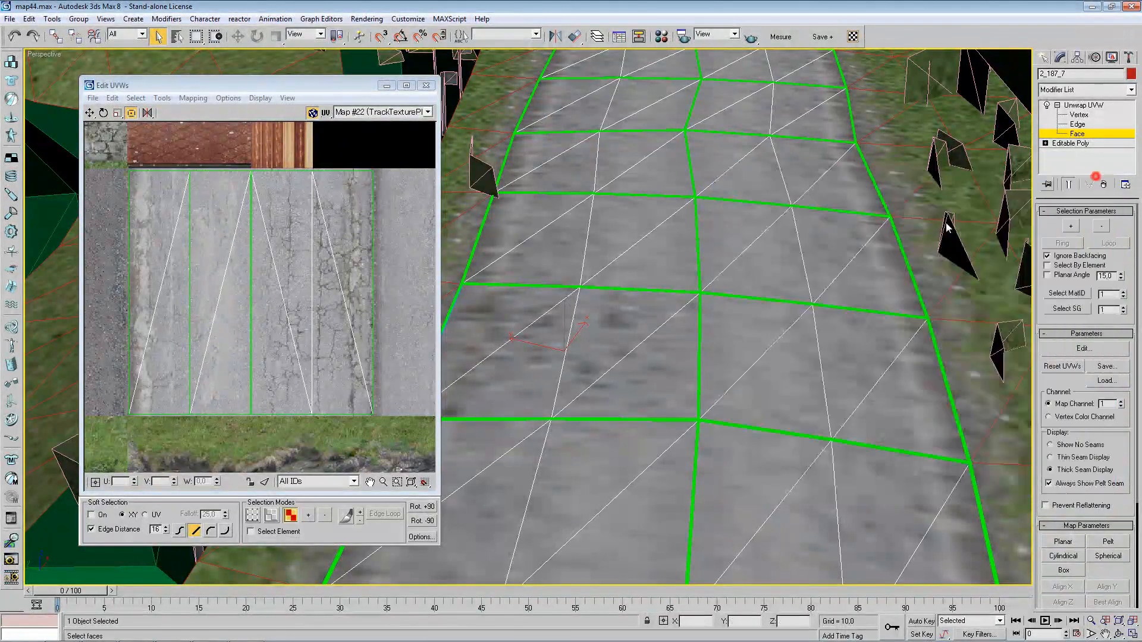
{"action": "left_click", "coordinate": [300, 156]}
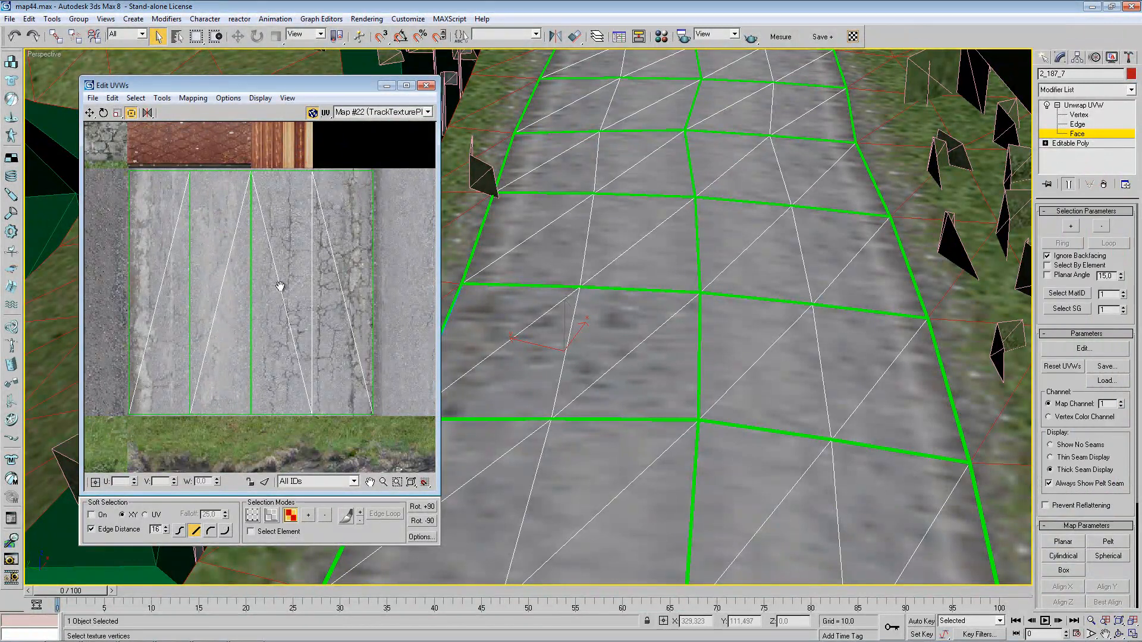
{"action": "middle_click_drag", "start_coordinate": [284, 278], "coordinate": [313, 265]}
{"action": "scroll", "coordinate": [313, 265], "scroll_direction": "down", "scroll_amount": 4}
{"action": "middle_click_drag", "start_coordinate": [606, 347], "coordinate": [752, 356]}
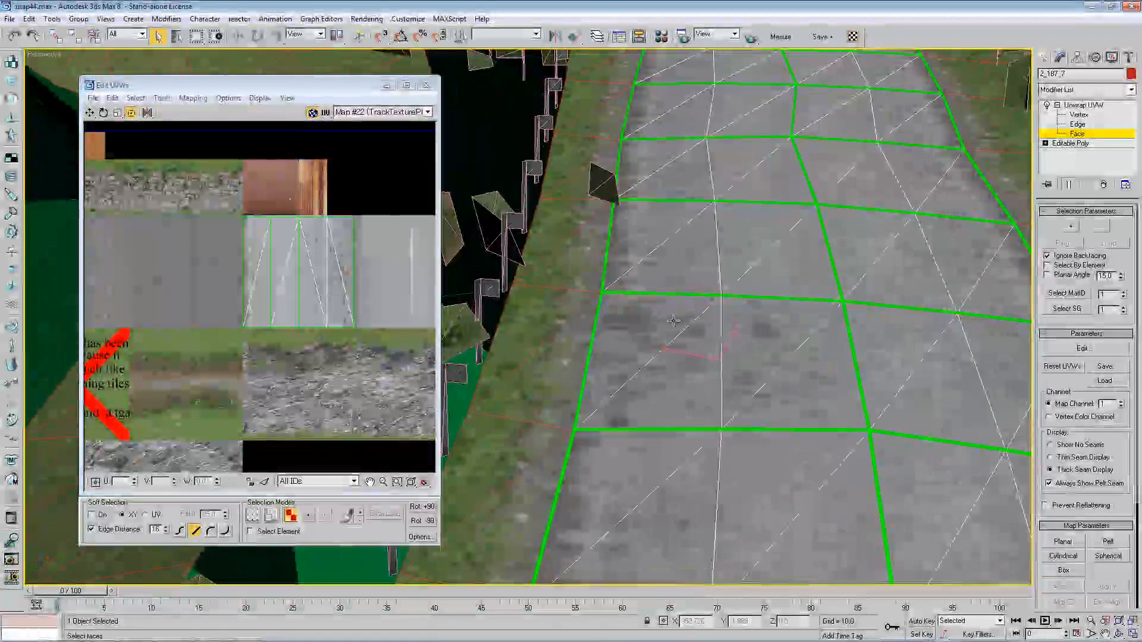
{"action": "scroll", "coordinate": [673, 321], "scroll_direction": "down", "scroll_amount": 5}
{"action": "middle_click_drag", "start_coordinate": [673, 320], "coordinate": [586, 316], "text": "alt"}
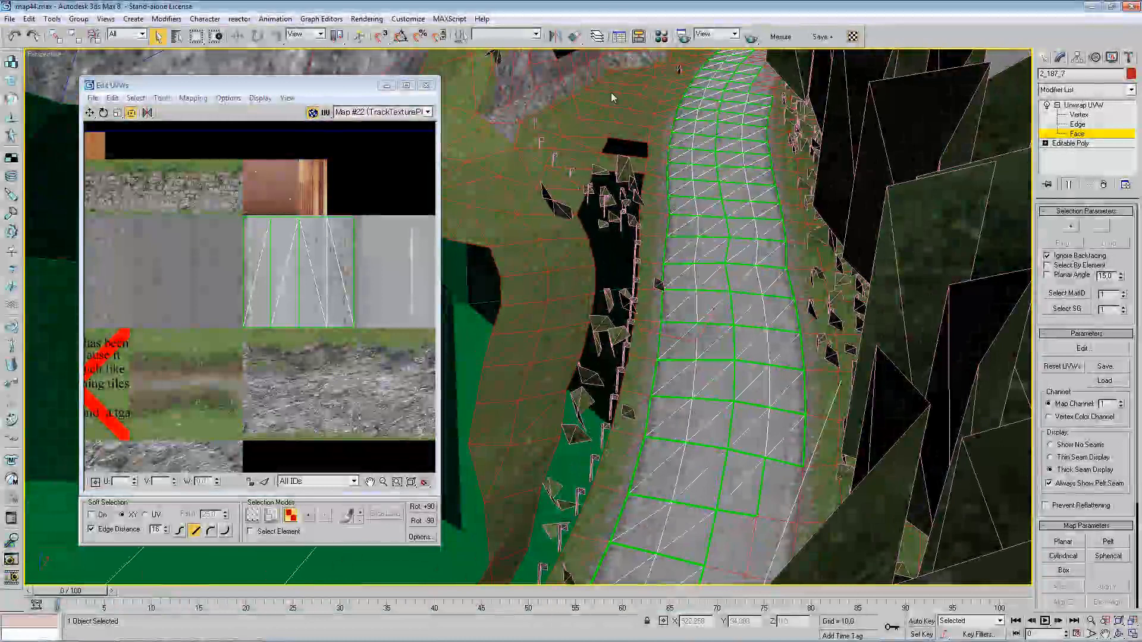
- Remove the Unwrap UVW modifier from the track object, select all scene objects and hide them
{"action": "left_click", "coordinate": [1103, 186]}
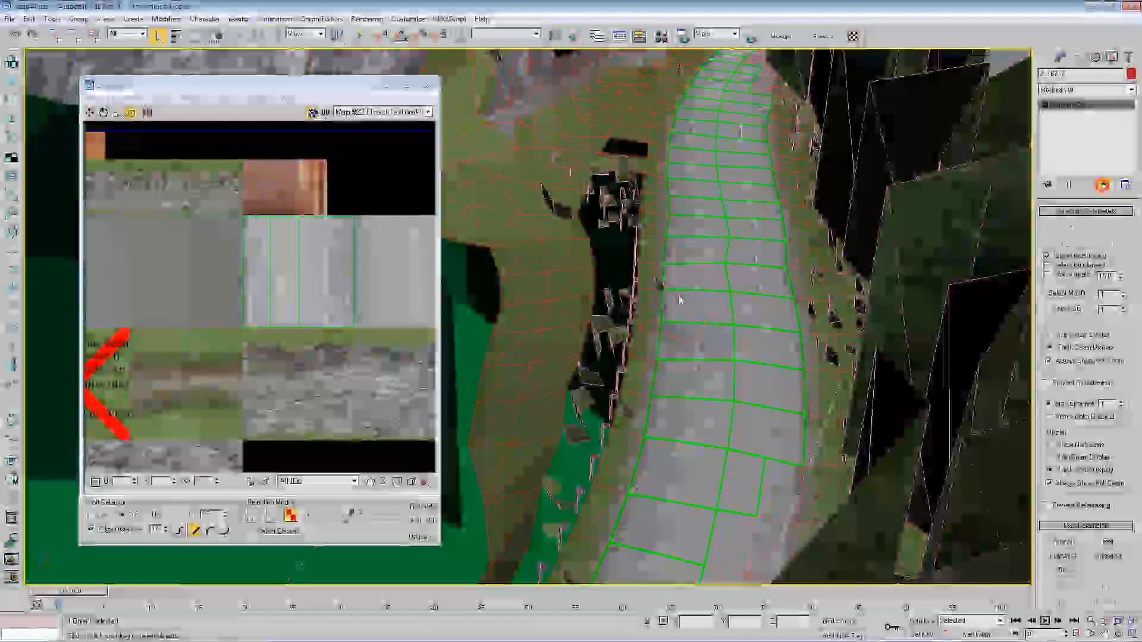
{"action": "middle_click_drag", "start_coordinate": [565, 273], "coordinate": [112, 386], "text": "alt"}
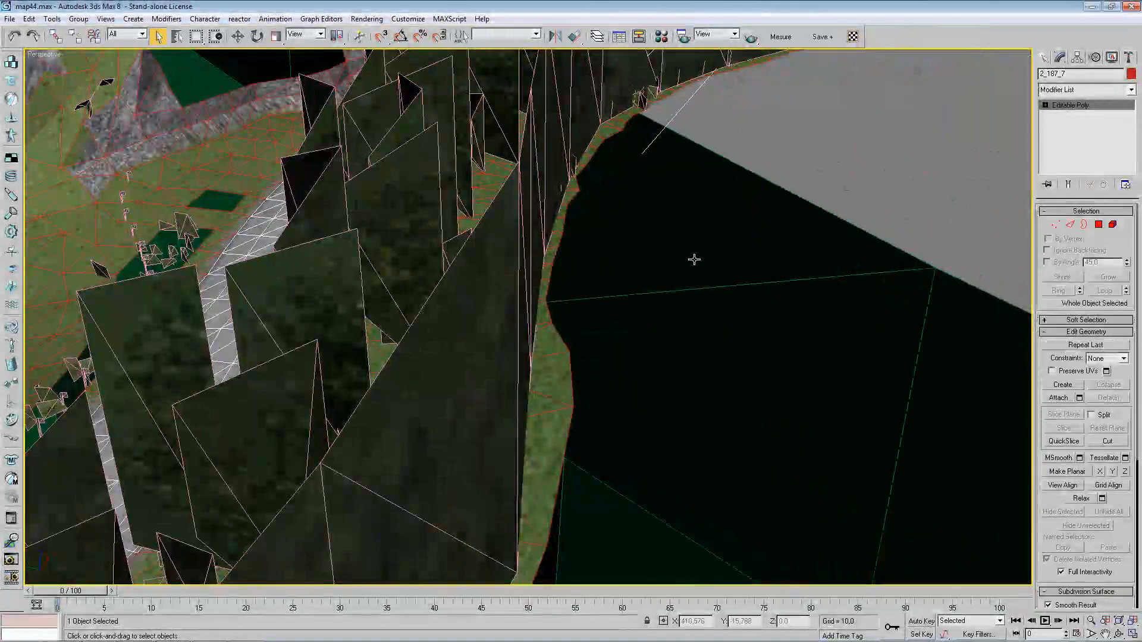
{"action": "right_click", "coordinate": [506, 269]}
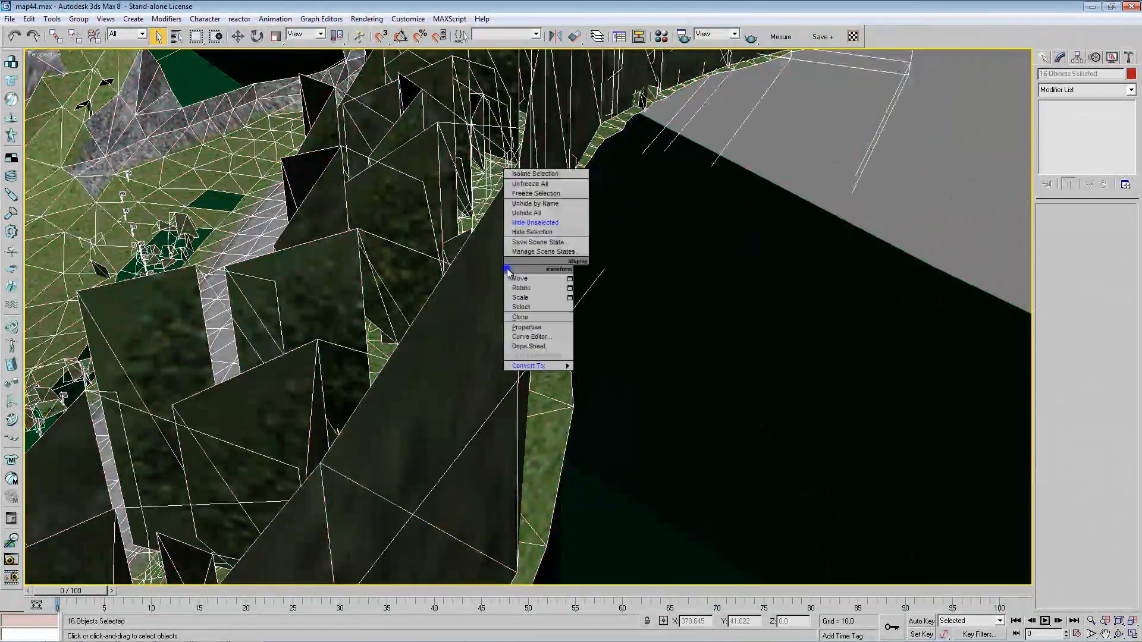
{"action": "left_click", "coordinate": [527, 235]}
- Draw a plane with 4 by 4 segments in the Top view and convert it to an Editable Poly
{"action": "key", "text": "alt+w"}
{"action": "left_click", "coordinate": [266, 238]}
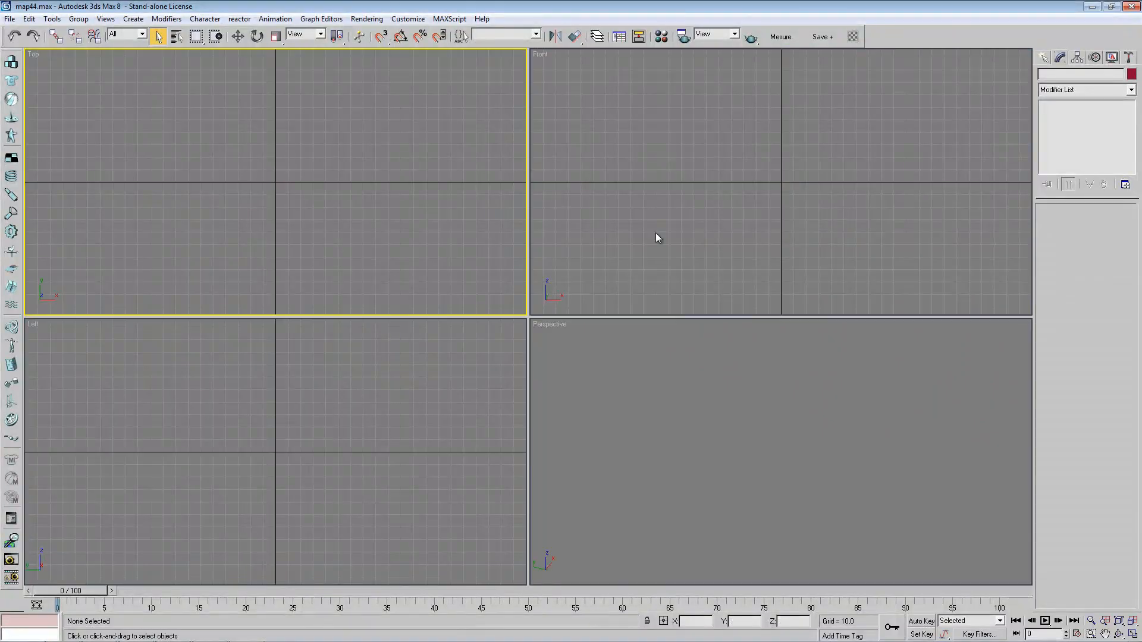
{"action": "left_click", "coordinate": [1043, 57]}
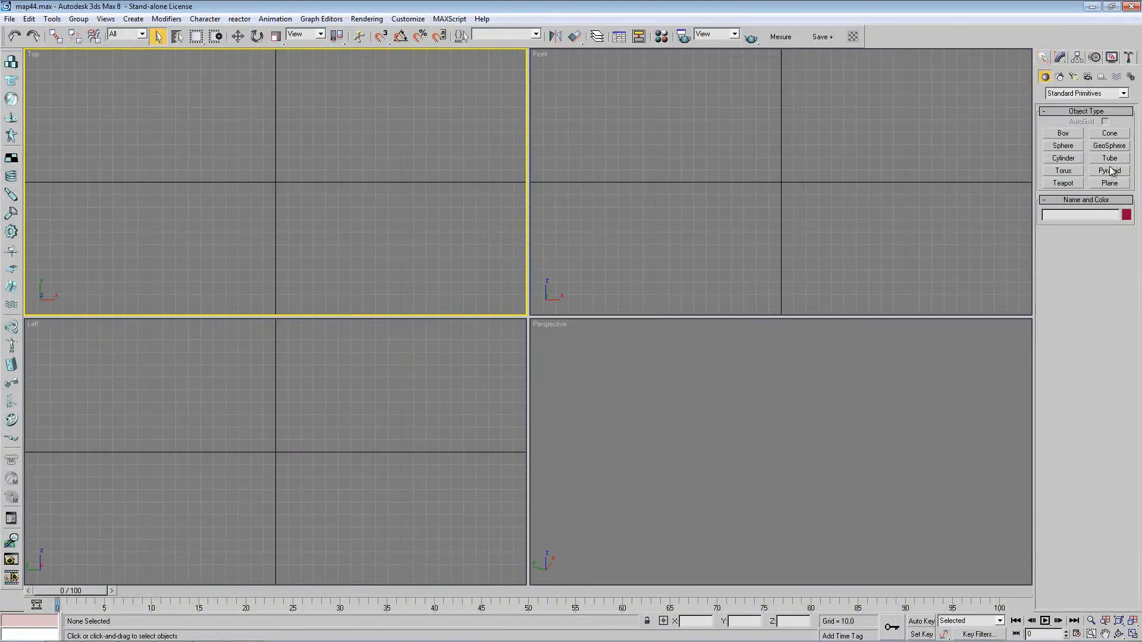
{"action": "left_click", "coordinate": [1107, 183]}
{"action": "left_click_drag", "start_coordinate": [252, 153], "coordinate": [352, 286]}
{"action": "right_click", "coordinate": [300, 199]}
{"action": "right_click", "coordinate": [300, 198]}
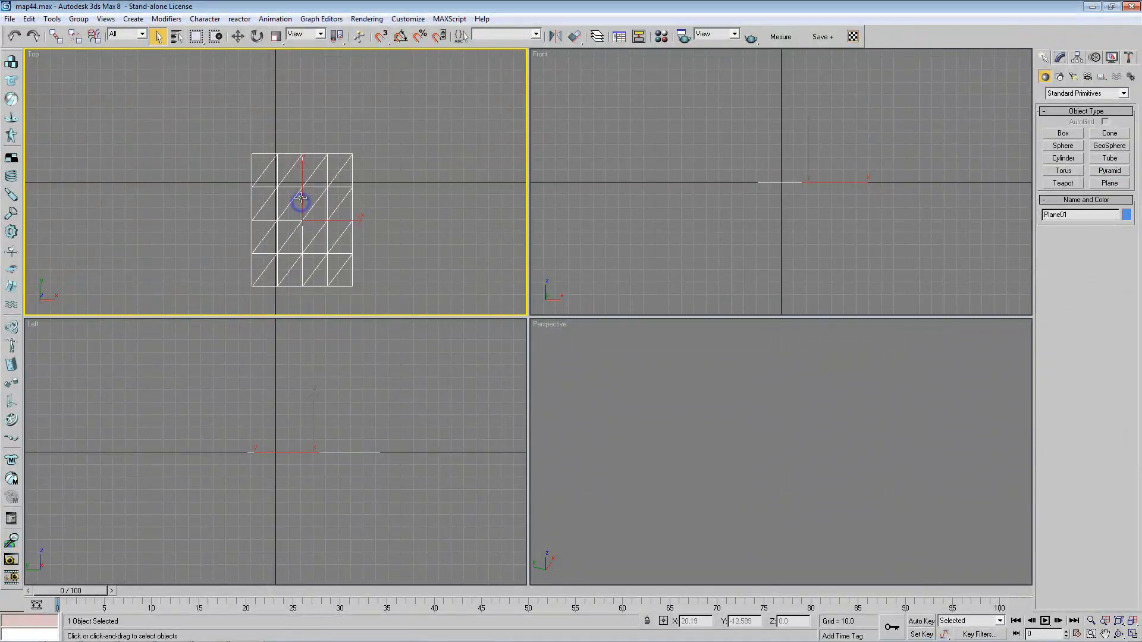
{"action": "mouse_move", "coordinate": [325, 295]}
{"action": "left_click", "coordinate": [412, 306]}
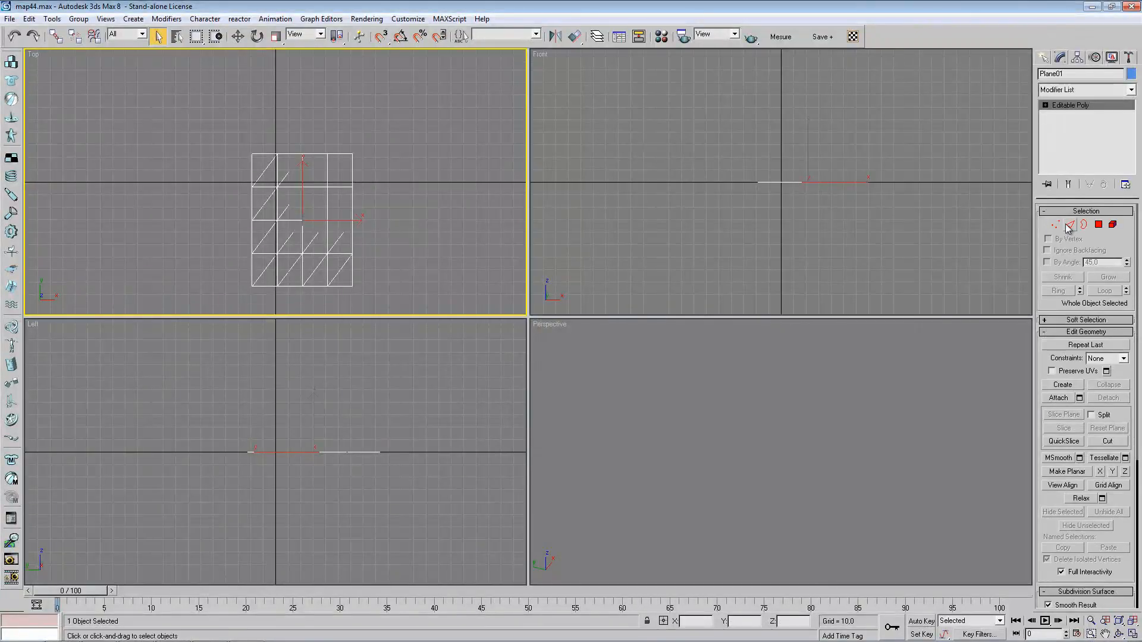
- Select the plane's upper border edges in the Top view and extend them upward into two new rows of faces
{"action": "left_click", "coordinate": [1070, 224]}
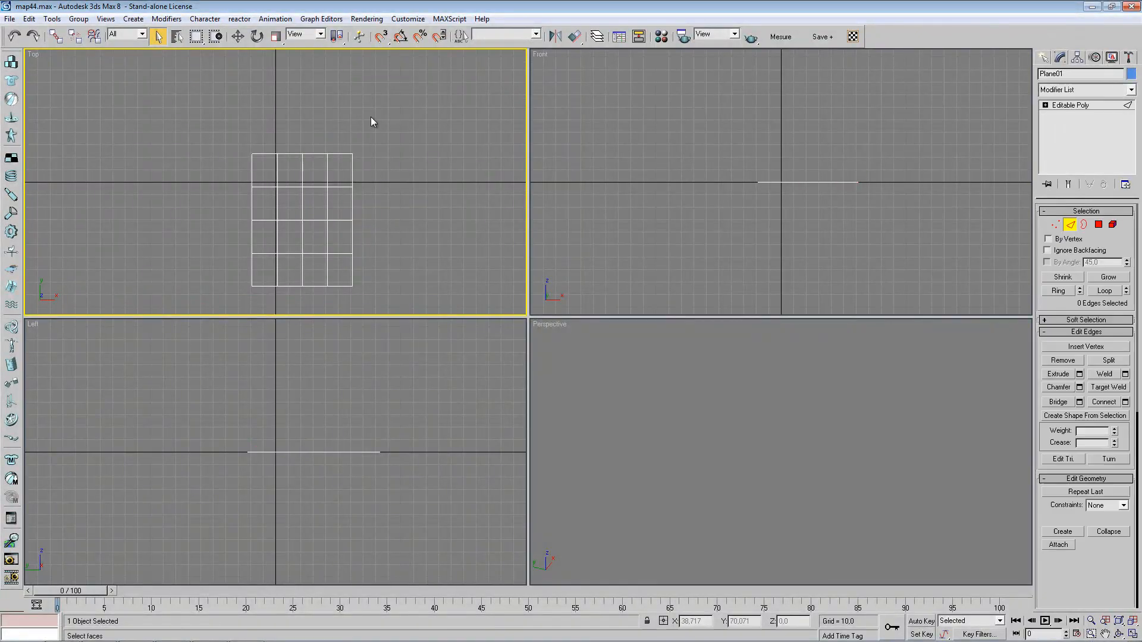
{"action": "key", "text": "alt+w"}
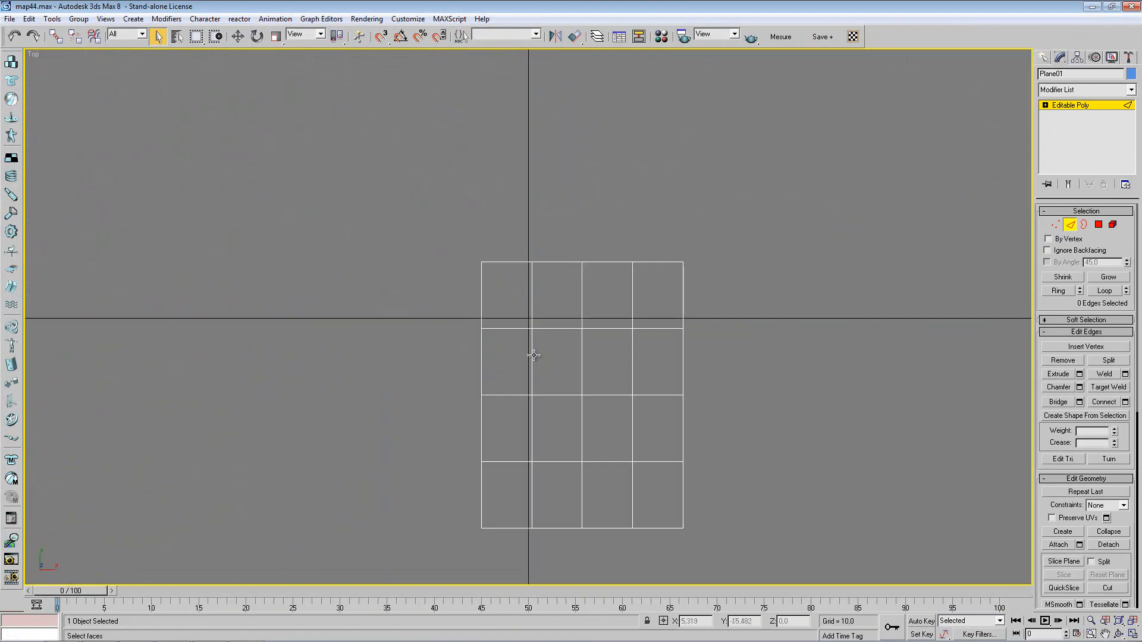
{"action": "left_click", "coordinate": [556, 261]}
{"action": "left_click", "coordinate": [1103, 291]}
{"action": "key", "text": "w"}
{"action": "middle_click_drag", "start_coordinate": [667, 230], "coordinate": [590, 277]}
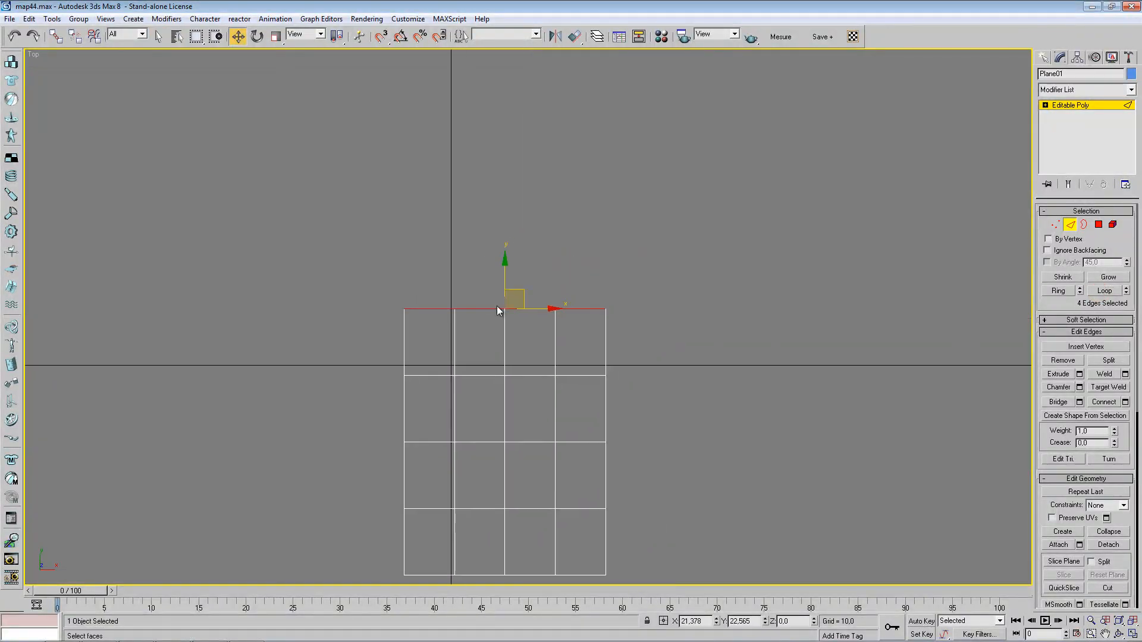
{"action": "left_click_drag", "start_coordinate": [509, 275], "coordinate": [503, 161]}
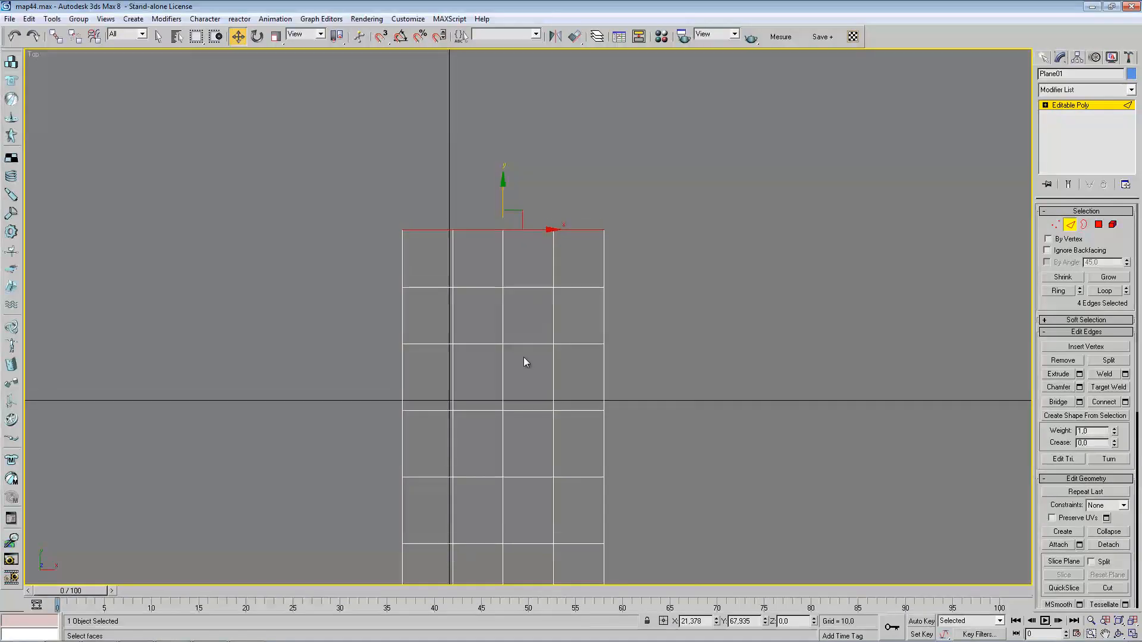
- Examine the extended plane in a maximized Perspective view with the whole shape framed
{"action": "key", "text": "alt+w"}
{"action": "right_click", "coordinate": [702, 486]}
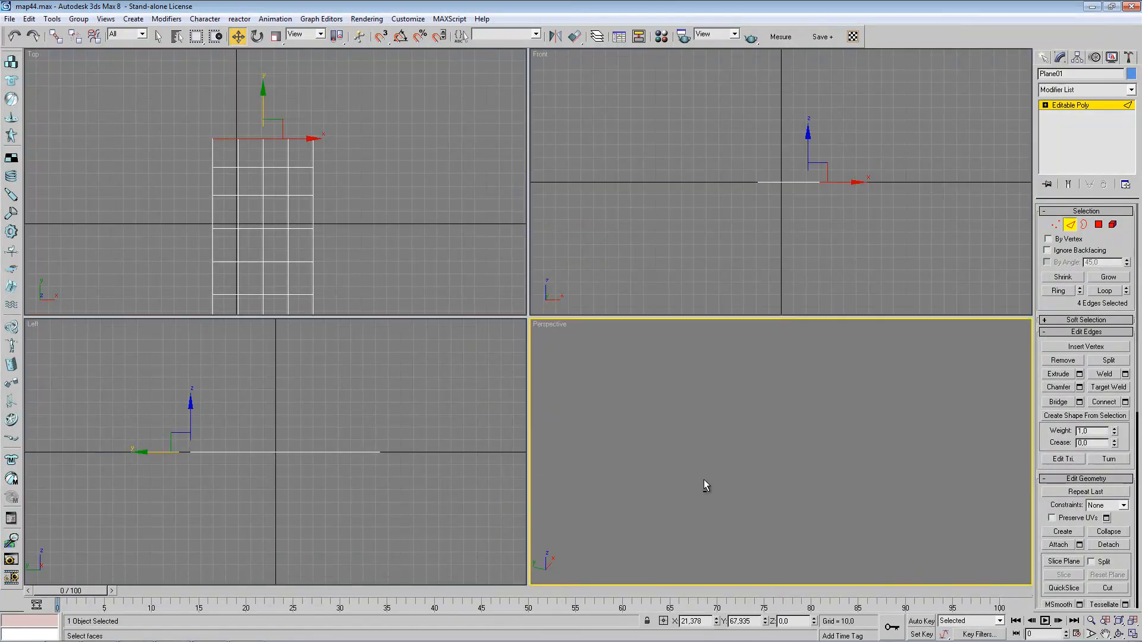
{"action": "key", "text": "alt+w"}
{"action": "middle_click_drag", "start_coordinate": [704, 479], "coordinate": [589, 407], "text": "alt"}
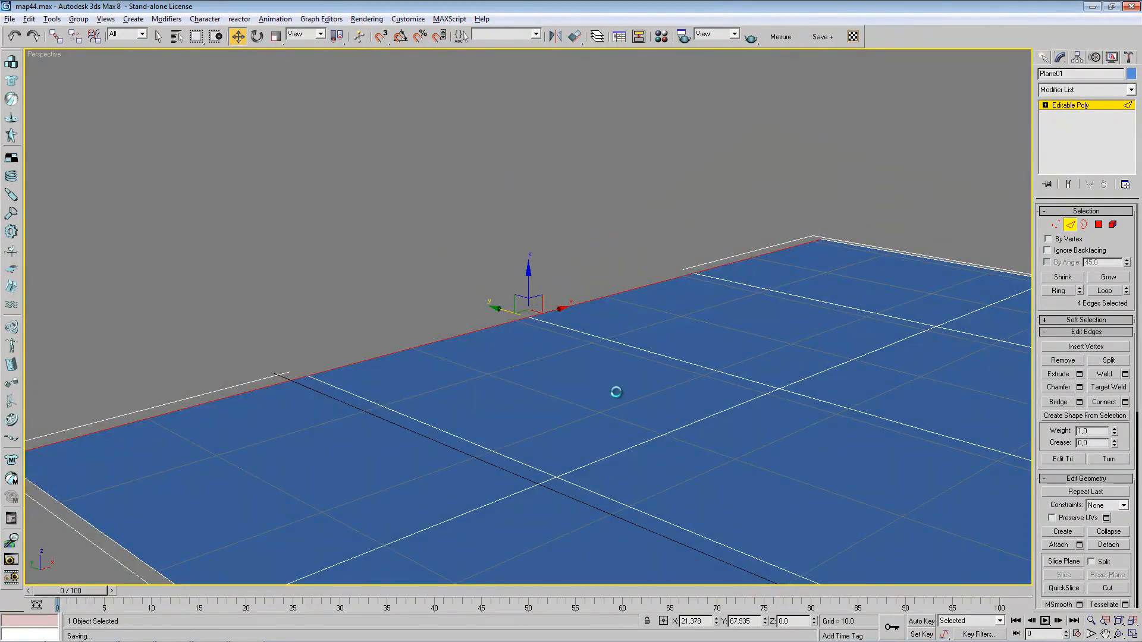
{"action": "scroll", "coordinate": [654, 388], "scroll_direction": "down", "scroll_amount": 4}
{"action": "middle_click_drag", "start_coordinate": [627, 375], "coordinate": [488, 374], "text": "alt"}
{"action": "middle_click_drag", "start_coordinate": [487, 375], "coordinate": [687, 360]}
{"action": "scroll", "coordinate": [687, 360], "scroll_direction": "down", "scroll_amount": 3}
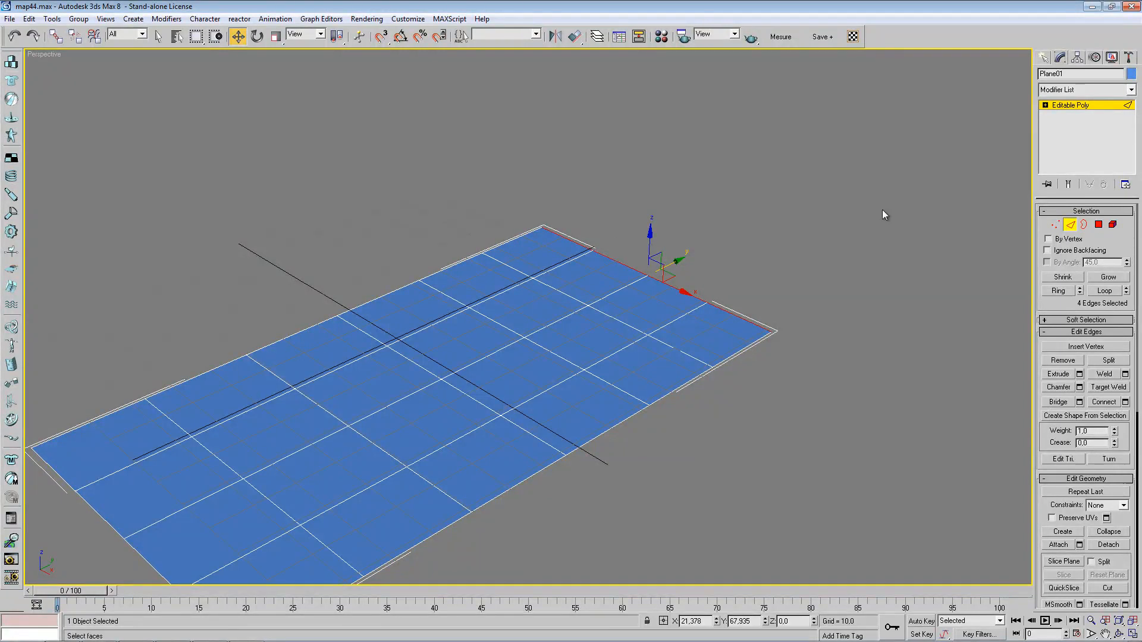
- Leave edge editing, apply an Unwrap UVW modifier to the plane and open its UV editor beside the mesh
{"action": "left_click", "coordinate": [1068, 225]}
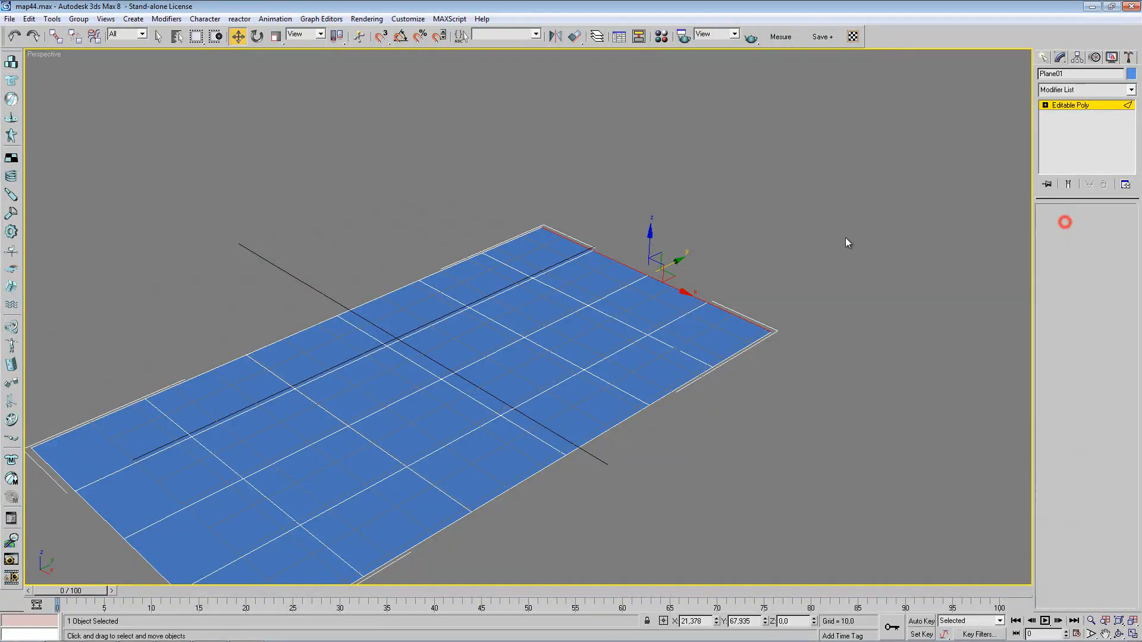
{"action": "left_click", "coordinate": [1131, 90]}
{"action": "scroll", "coordinate": [1107, 485], "scroll_direction": "down", "scroll_amount": 20}
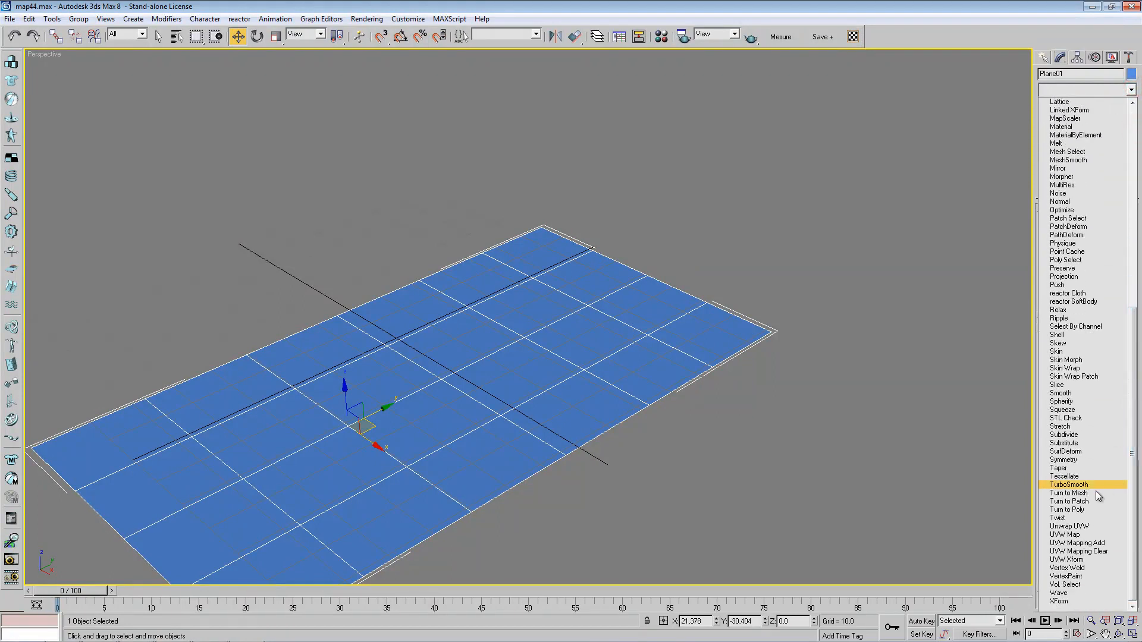
{"action": "left_click", "coordinate": [1070, 526]}
{"action": "left_click", "coordinate": [1054, 351]}
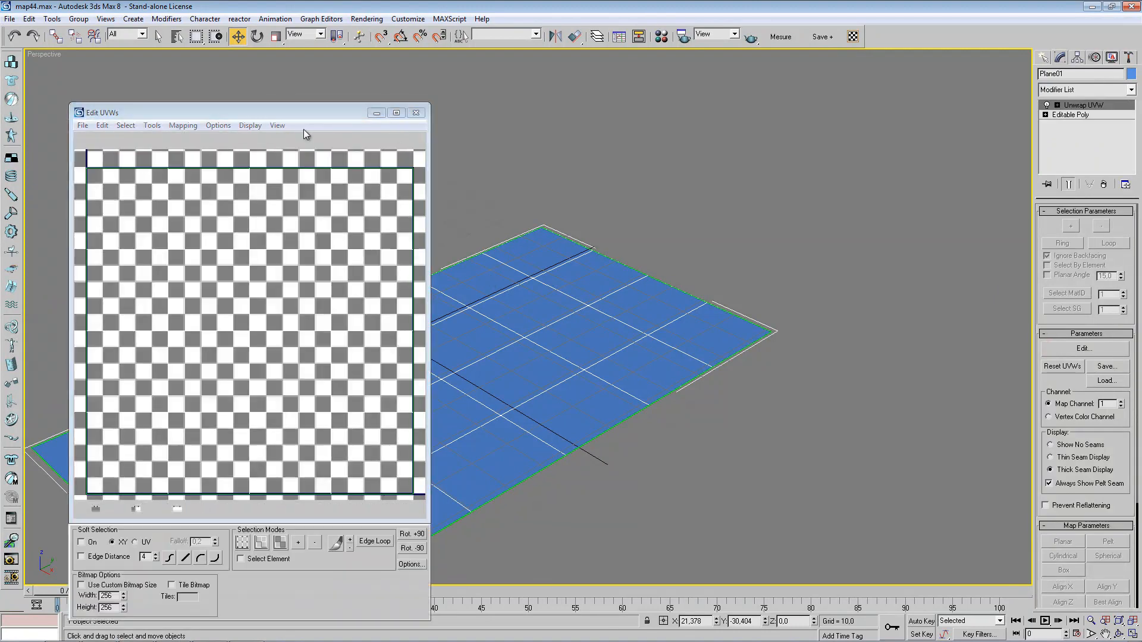
{"action": "left_click_drag", "start_coordinate": [310, 115], "coordinate": [885, 84]}
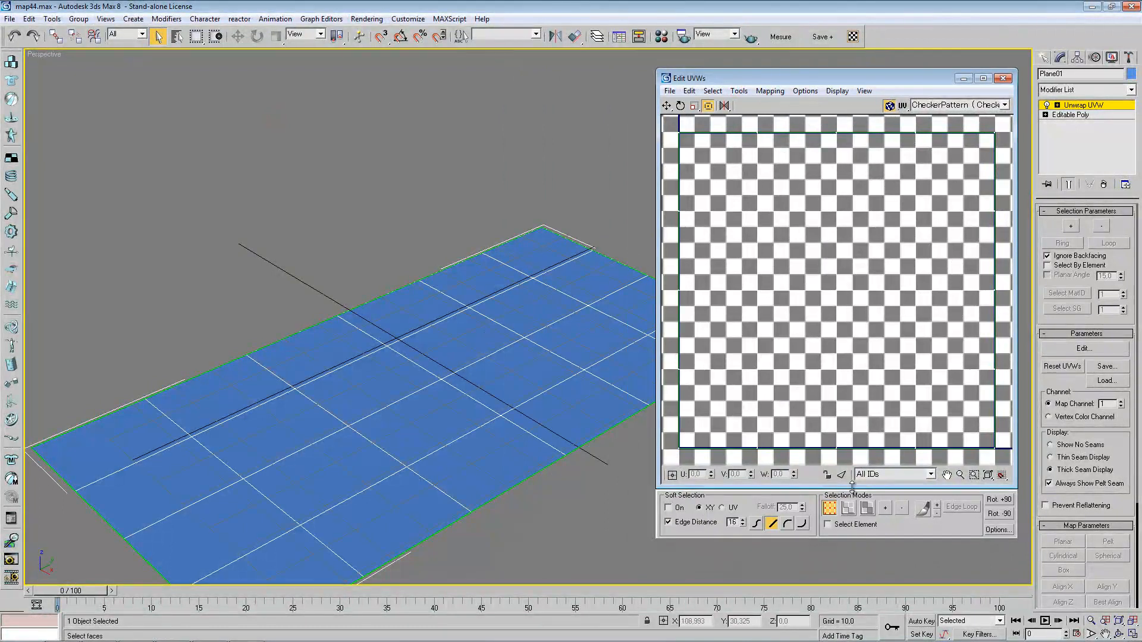
- Switch to face selection and select only the plane's original 4 by 4 block of faces to examine its UVs
{"action": "left_click", "coordinate": [866, 507]}
{"action": "left_click_drag", "start_coordinate": [74, 311], "coordinate": [408, 473]}
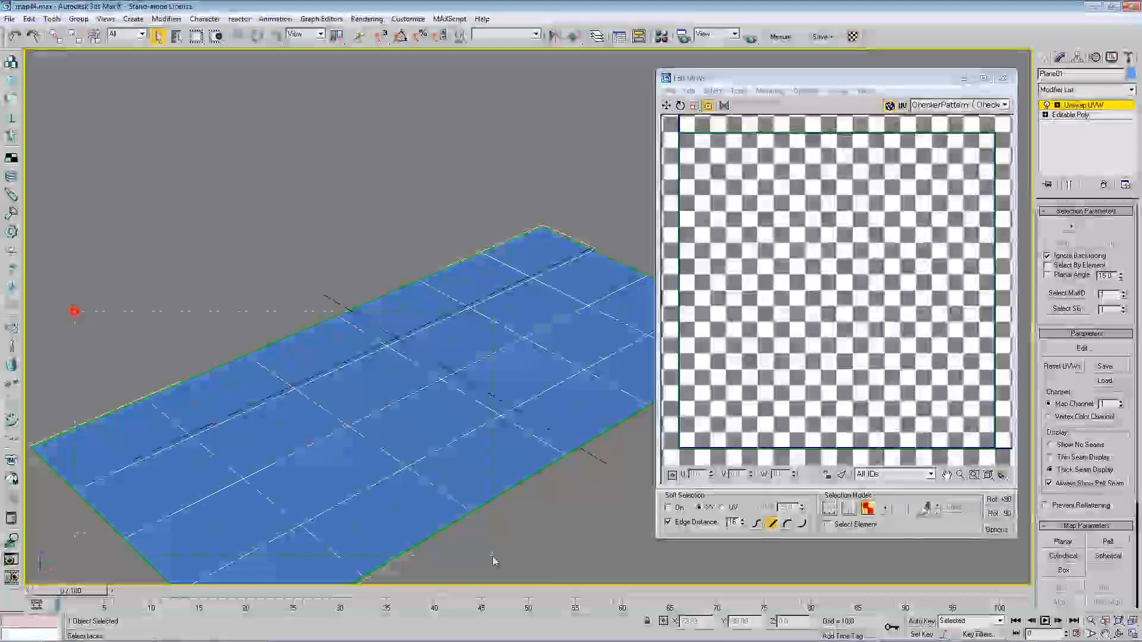
{"action": "left_click", "coordinate": [455, 271], "text": "ctrl"}
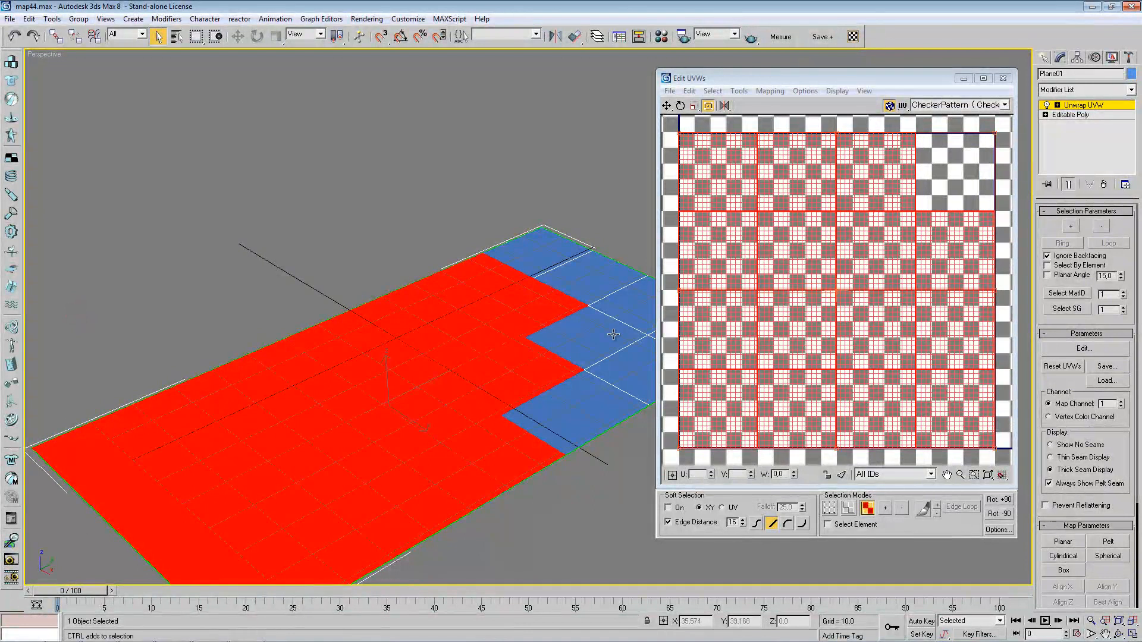
{"action": "left_click", "coordinate": [617, 334], "text": "ctrl"}
{"action": "left_click", "coordinate": [629, 364], "text": "ctrl"}
{"action": "left_click", "coordinate": [581, 413], "text": "ctrl"}
{"action": "left_click", "coordinate": [618, 359], "text": "alt"}
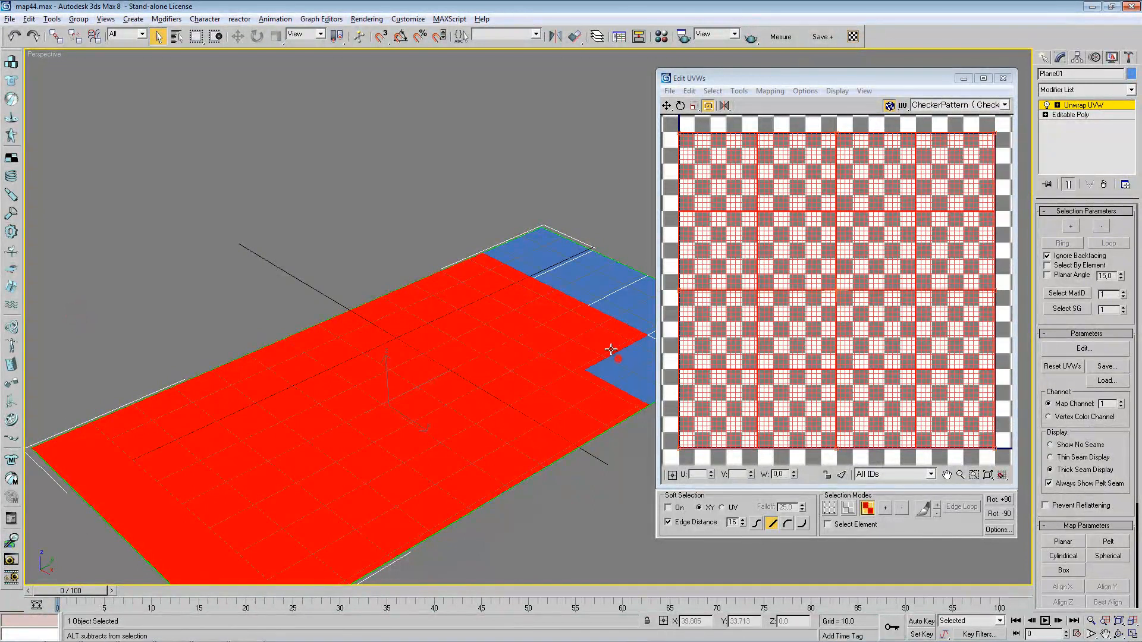
{"action": "left_click", "coordinate": [595, 344], "text": "alt"}
{"action": "left_click", "coordinate": [519, 313], "text": "alt"}
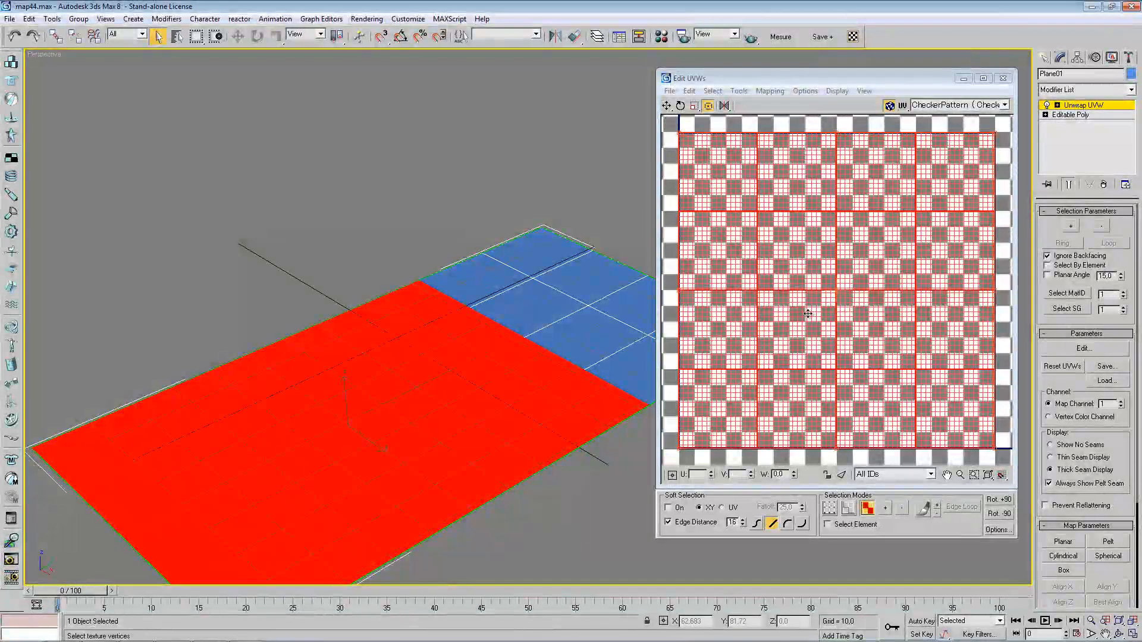
- Hide the viewport grid and select the eight faces in the two rows added to the plane
{"action": "middle_click_drag", "start_coordinate": [279, 487], "coordinate": [270, 418]}
{"action": "scroll", "coordinate": [270, 418], "scroll_direction": "down", "scroll_amount": 3}
{"action": "middle_click_drag", "start_coordinate": [387, 386], "coordinate": [366, 410]}
{"action": "key", "text": "g"}
{"action": "mouse_move", "coordinate": [450, 356]}
{"action": "middle_mouse_down", "text": "alt"}
{"action": "mouse_move", "coordinate": [431, 399]}
{"action": "mouse_move", "coordinate": [456, 373]}
{"action": "middle_mouse_up", "text": "alt"}
{"action": "middle_click_drag", "start_coordinate": [769, 314], "coordinate": [738, 349]}
{"action": "scroll", "coordinate": [737, 348], "scroll_direction": "down", "scroll_amount": 4}
{"action": "left_click_drag", "start_coordinate": [606, 175], "coordinate": [516, 299]}
{"action": "left_click_drag", "start_coordinate": [645, 261], "coordinate": [559, 389], "text": "ctrl"}
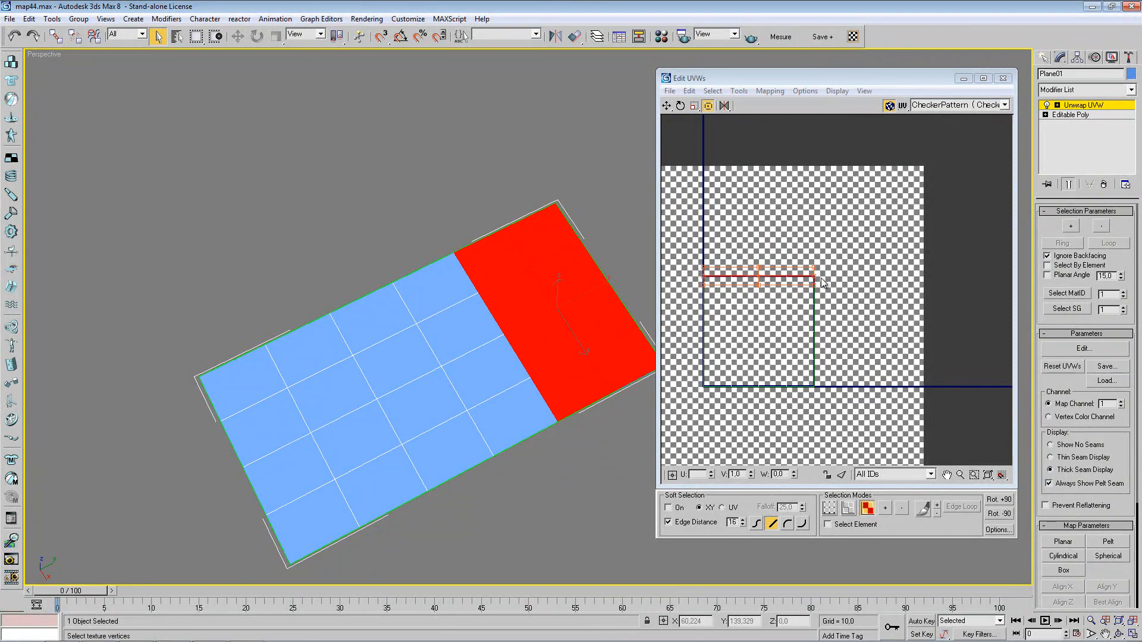
- Examine the UVs of the added faces up close against the mesh, and clear the selection
{"action": "middle_click_drag", "start_coordinate": [756, 307], "coordinate": [763, 321]}
{"action": "scroll", "coordinate": [761, 321], "scroll_direction": "up", "scroll_amount": 5}
{"action": "middle_click_drag", "start_coordinate": [757, 212], "coordinate": [859, 257]}
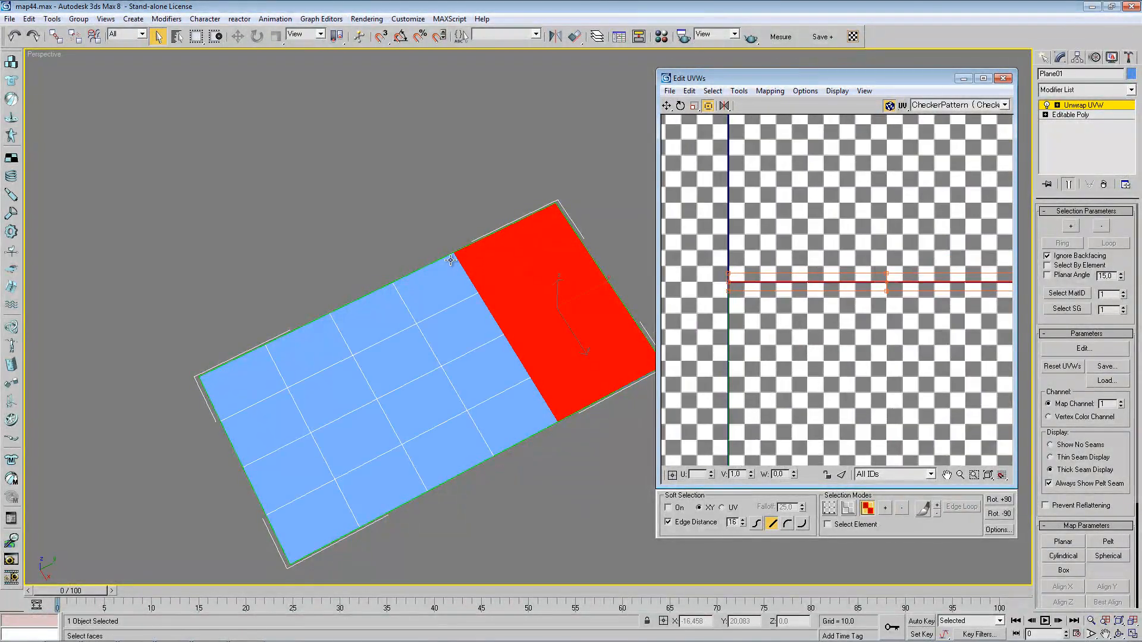
{"action": "scroll", "coordinate": [426, 369], "scroll_direction": "up", "scroll_amount": 5}
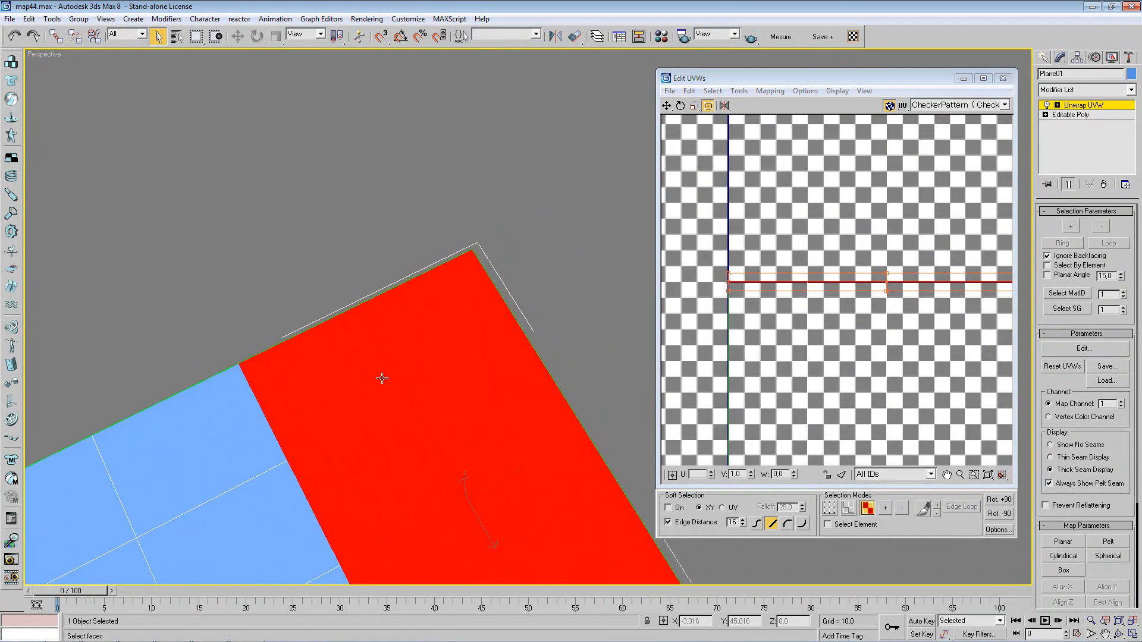
{"action": "left_click", "coordinate": [260, 314]}
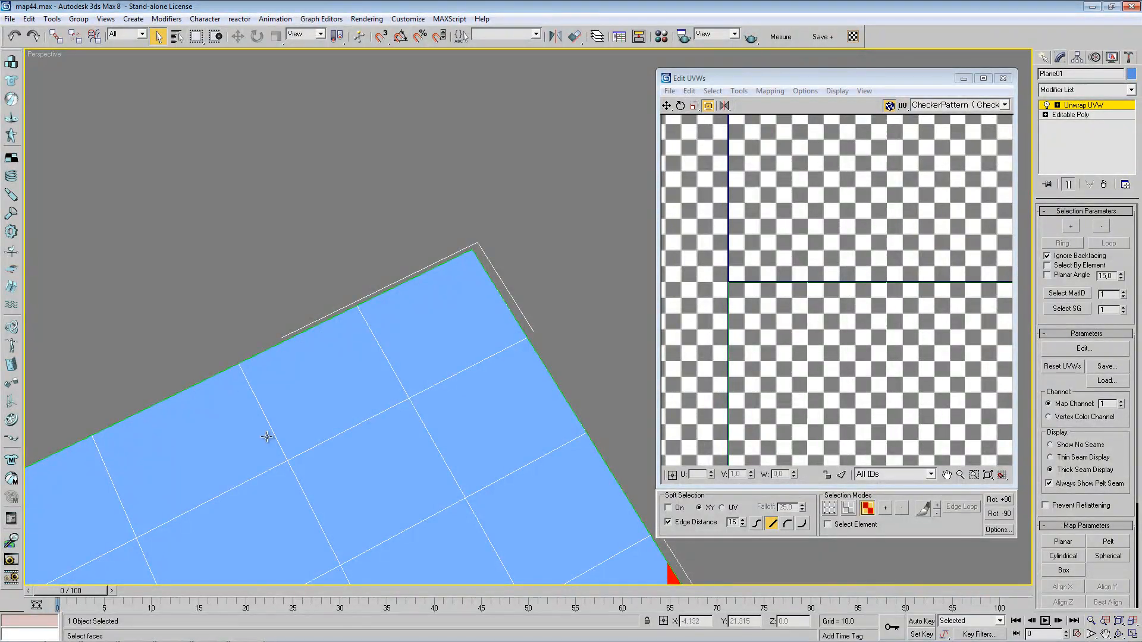
{"action": "middle_click_drag", "start_coordinate": [381, 436], "coordinate": [413, 360]}
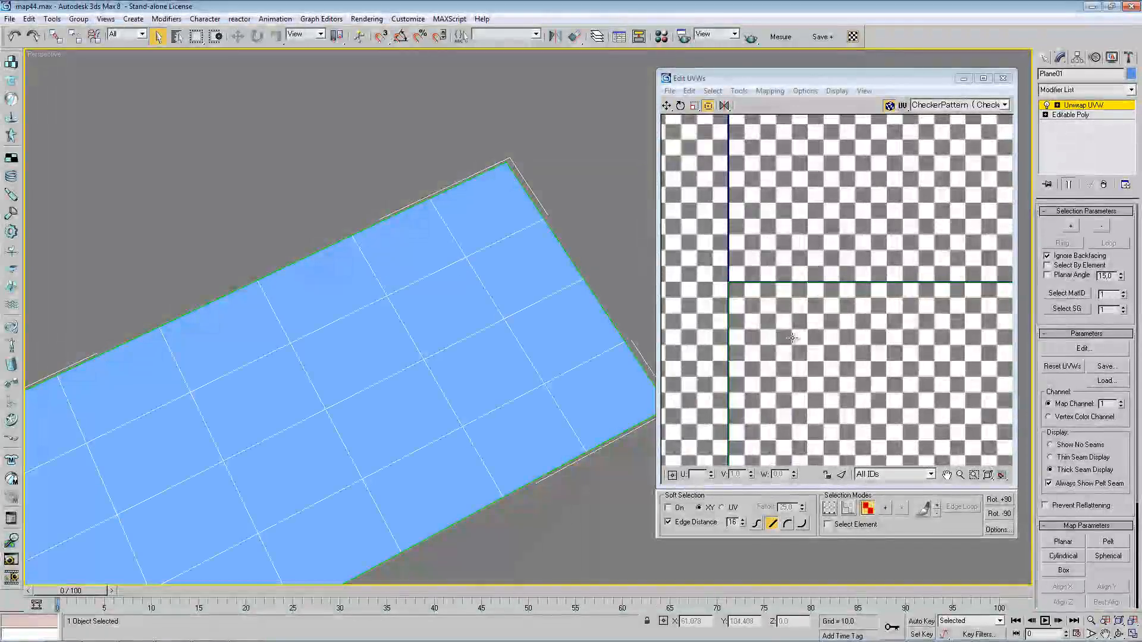
- Reselect the eight added faces one by one at the far end of the plane
{"action": "left_click", "coordinate": [484, 242]}
{"action": "left_click", "coordinate": [418, 269], "text": "ctrl"}
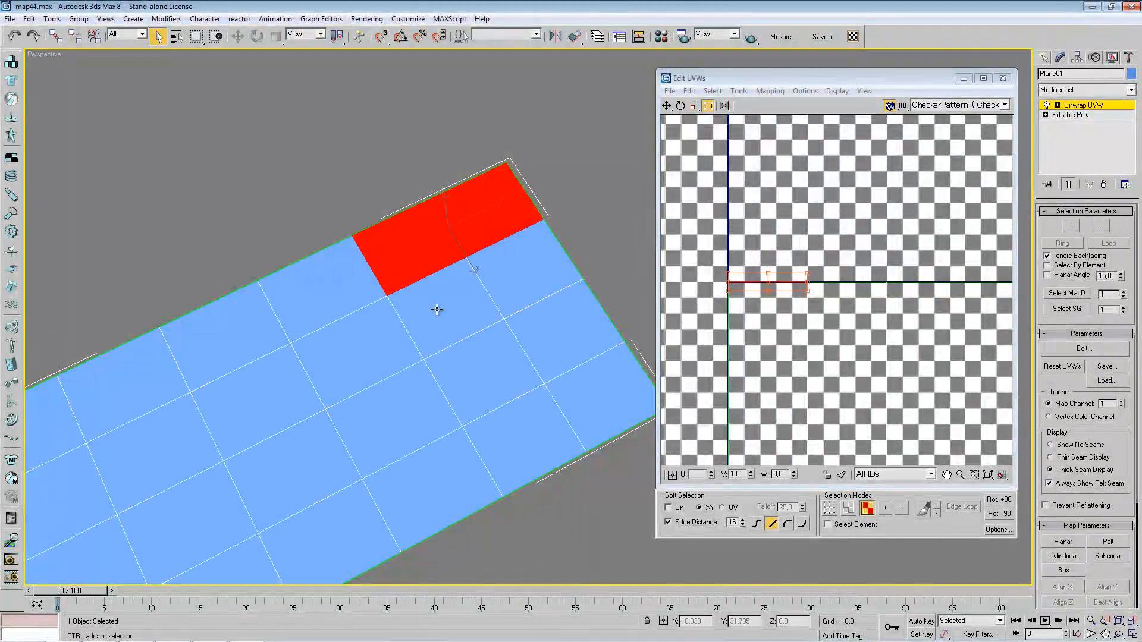
{"action": "left_click", "coordinate": [437, 309], "text": "ctrl"}
{"action": "left_click", "coordinate": [515, 266], "text": "ctrl"}
{"action": "left_click", "coordinate": [560, 309], "text": "ctrl"}
{"action": "left_click", "coordinate": [496, 365], "text": "ctrl"}
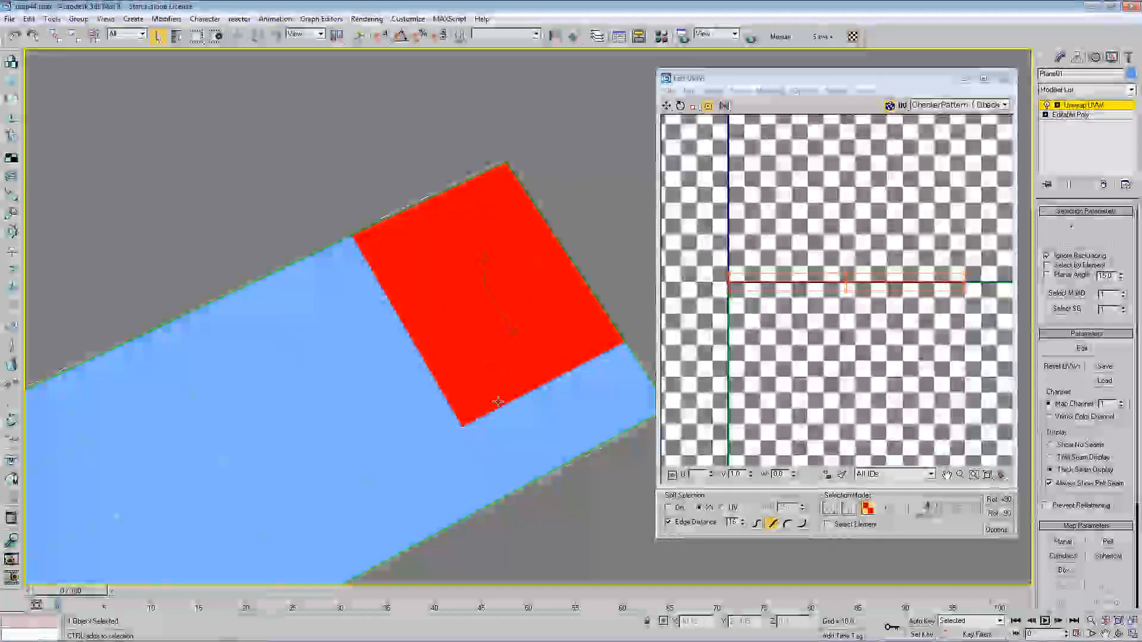
{"action": "left_click", "coordinate": [502, 421], "text": "ctrl"}
{"action": "left_click", "coordinate": [587, 387], "text": "ctrl"}
- Break the UVs of the eight selected faces from the rest of the plane
{"action": "scroll", "coordinate": [332, 357], "scroll_direction": "up", "scroll_amount": 2}
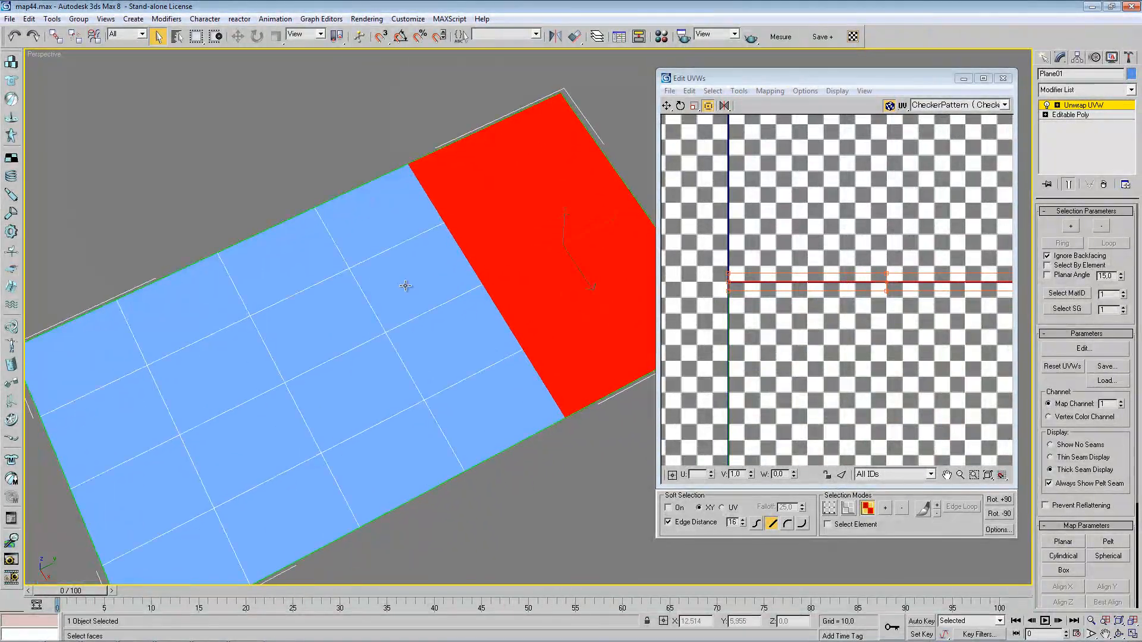
{"action": "scroll", "coordinate": [405, 286], "scroll_direction": "down", "scroll_amount": 3}
{"action": "middle_click_drag", "start_coordinate": [370, 365], "coordinate": [395, 354], "text": "alt"}
{"action": "scroll", "coordinate": [773, 274], "scroll_direction": "down", "scroll_amount": 3}
{"action": "right_click", "coordinate": [764, 267]}
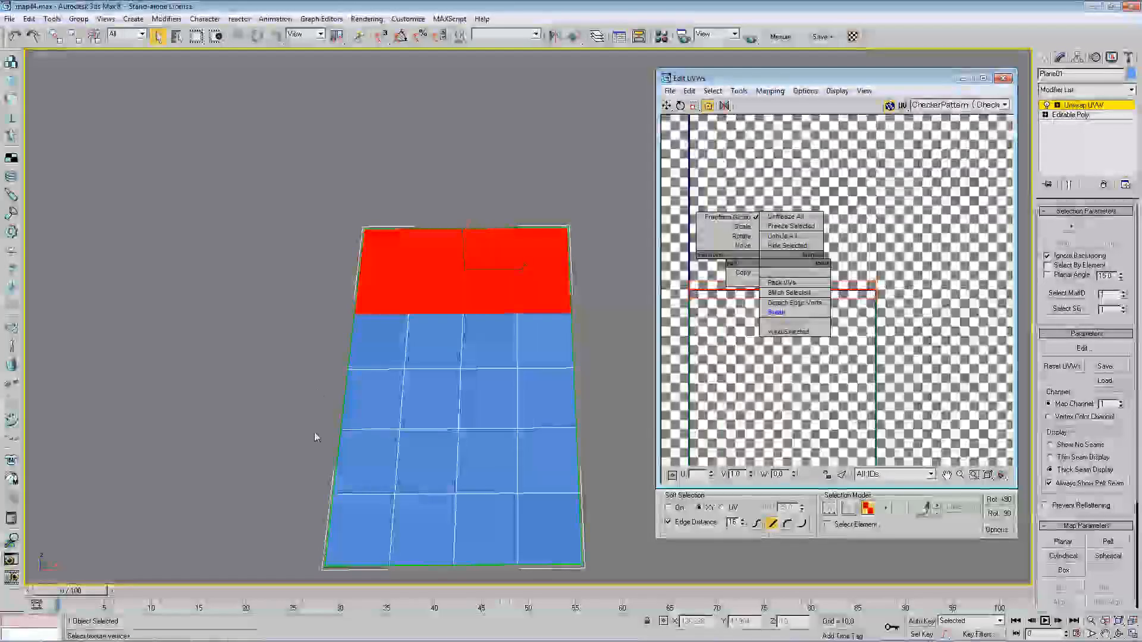
{"action": "left_click", "coordinate": [790, 311]}
- Apply Flatten Mapping to the selected faces with Rotate Clusters and Fill Holes turned off
{"action": "left_click", "coordinate": [738, 91]}
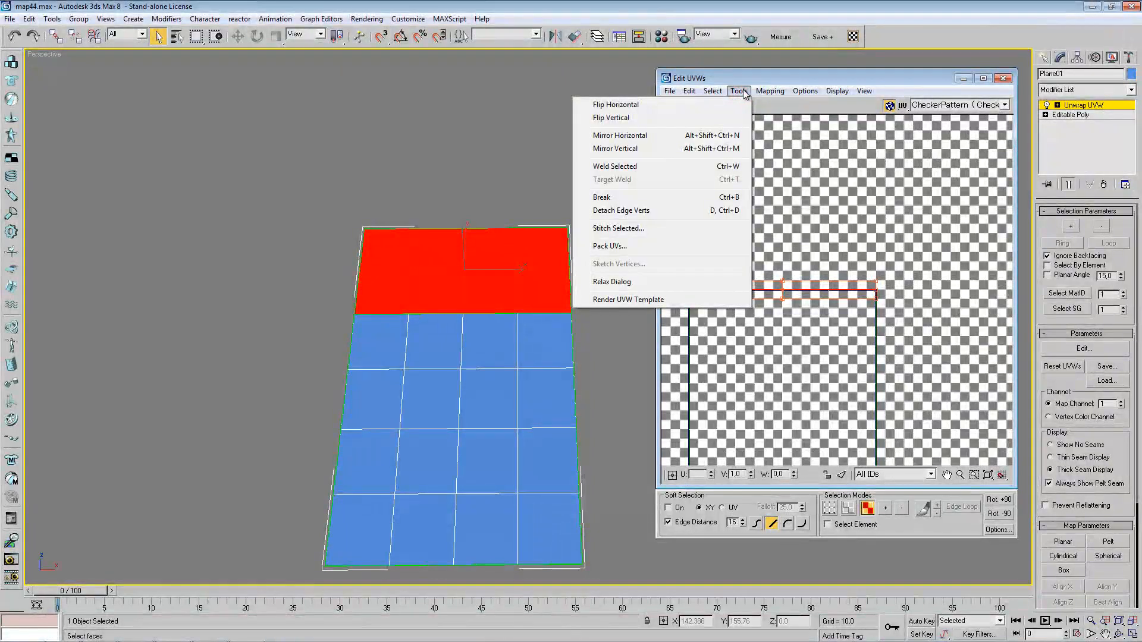
{"action": "mouse_move", "coordinate": [760, 92]}
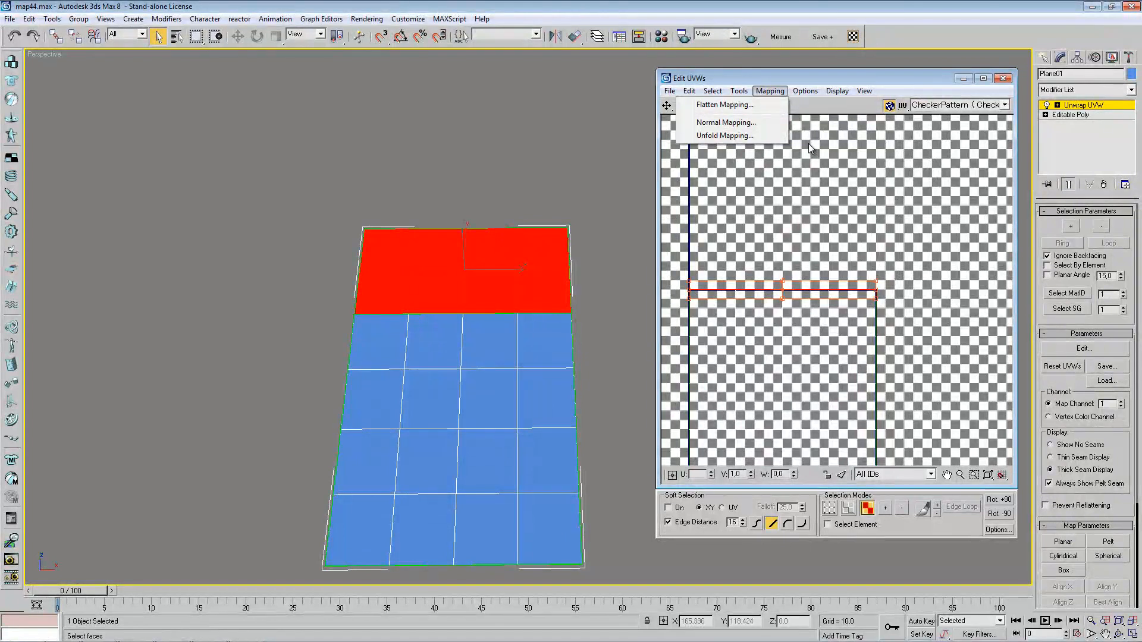
{"action": "left_click", "coordinate": [737, 110]}
{"action": "left_click_drag", "start_coordinate": [112, 37], "coordinate": [401, 185]}
{"action": "left_click", "coordinate": [302, 250]}
{"action": "left_click", "coordinate": [303, 239]}
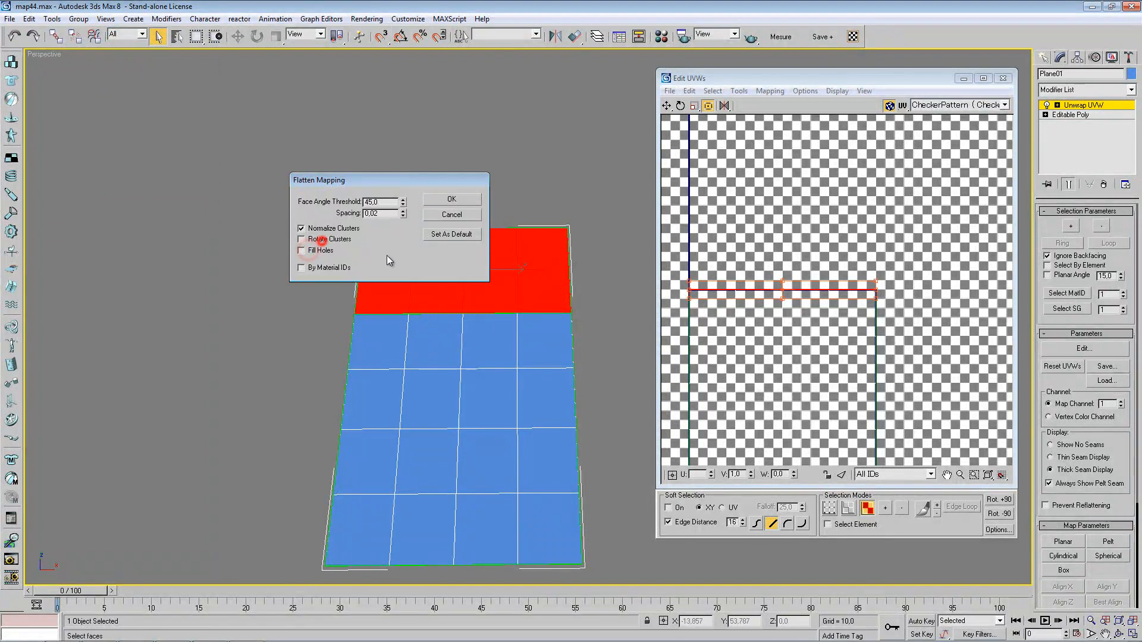
{"action": "left_click", "coordinate": [448, 200]}
{"action": "middle_click_drag", "start_coordinate": [760, 382], "coordinate": [766, 313]}
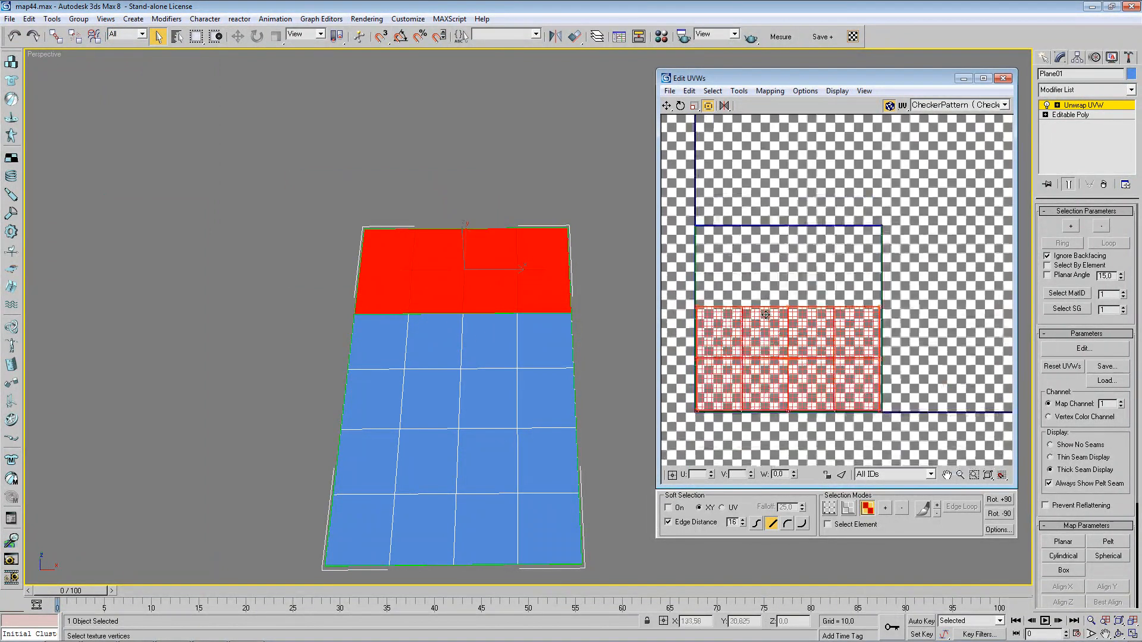
- Move the flattened UV cluster of the eight selected faces up, directly above the plane's other UVs
{"action": "left_click_drag", "start_coordinate": [773, 359], "coordinate": [775, 177]}
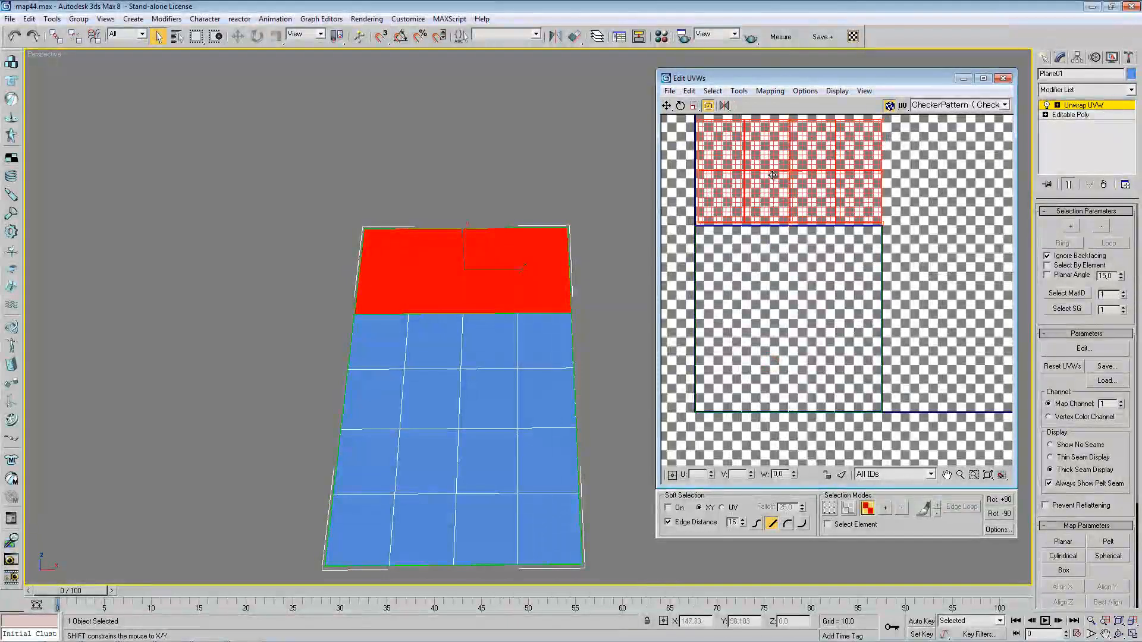
{"action": "key", "text": "ctrl+z"}
{"action": "left_click_drag", "start_coordinate": [746, 370], "coordinate": [750, 183]}
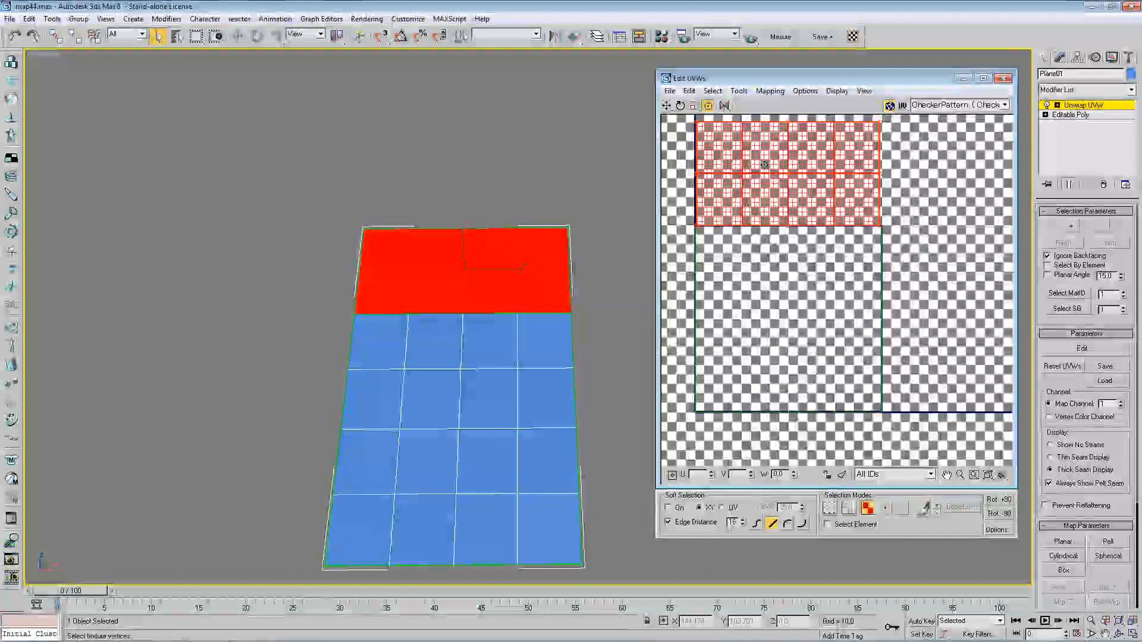
- Set the Tile Brightness to 0.2 in the Unwrap Options and accept the settings
{"action": "left_click", "coordinate": [805, 91]}
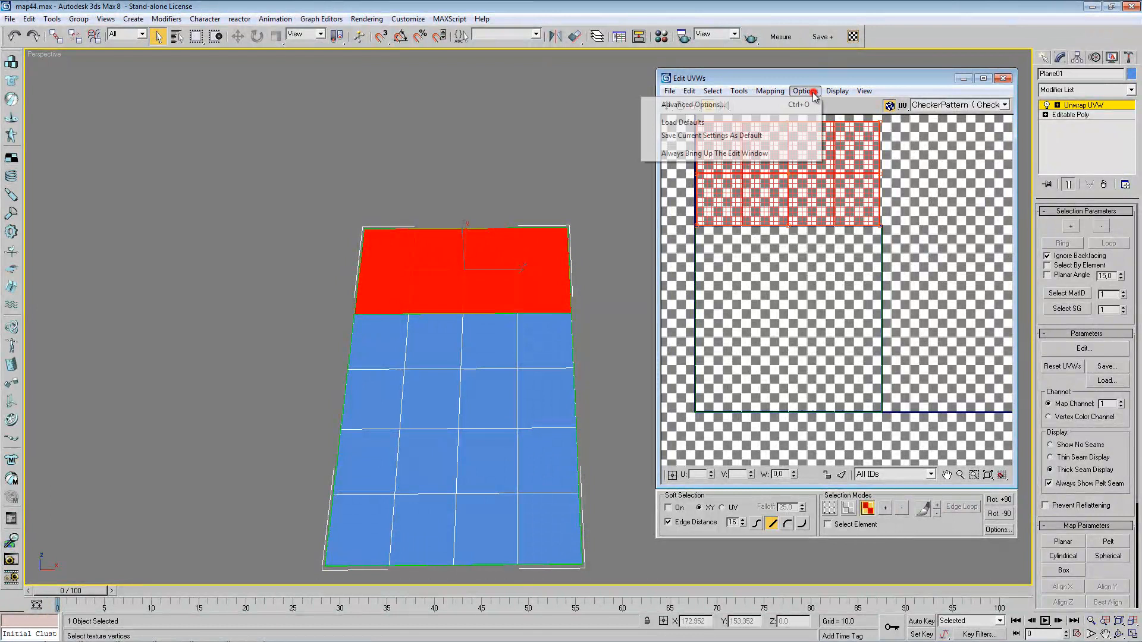
{"action": "left_click", "coordinate": [756, 105]}
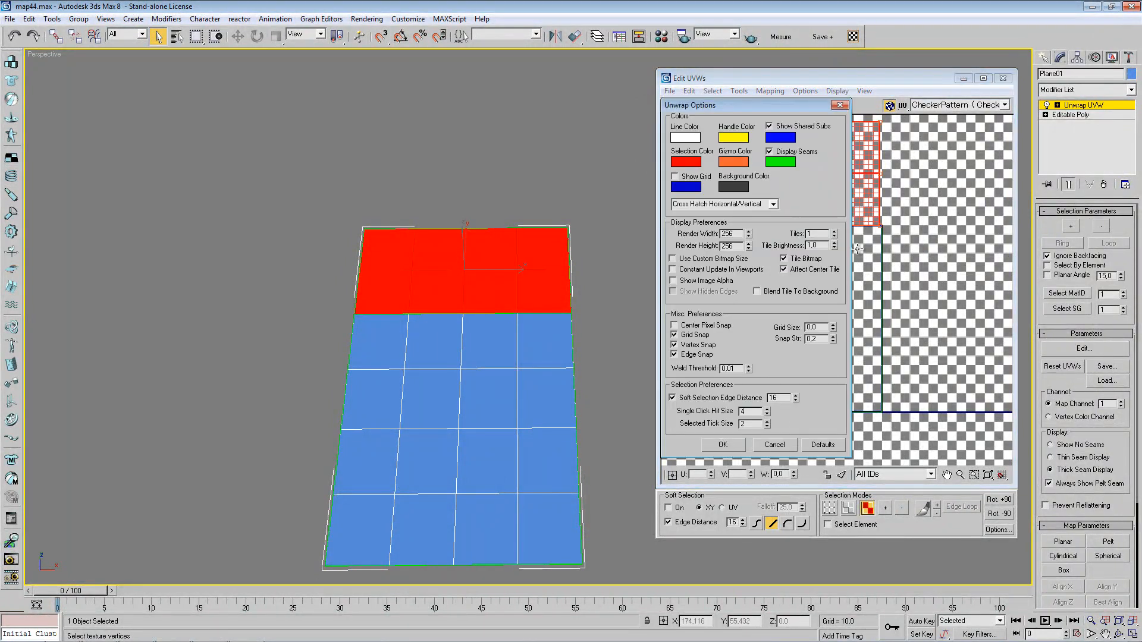
{"action": "double_click", "coordinate": [824, 246]}
{"action": "type", "text": "0,2"}
{"action": "key", "text": "Return"}
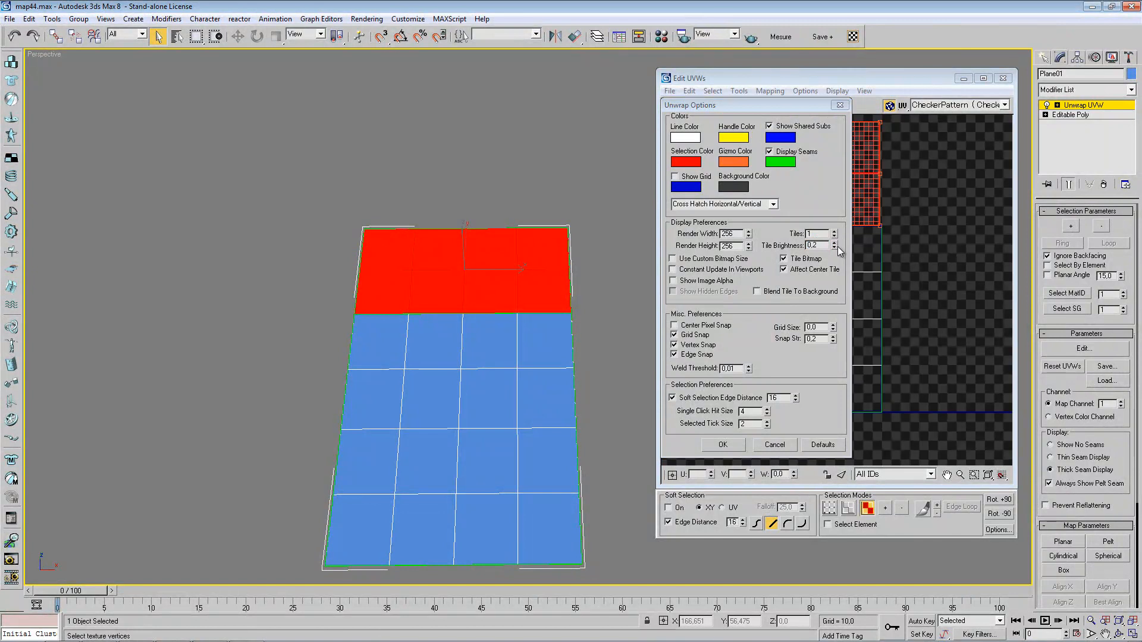
{"action": "left_click", "coordinate": [725, 441]}
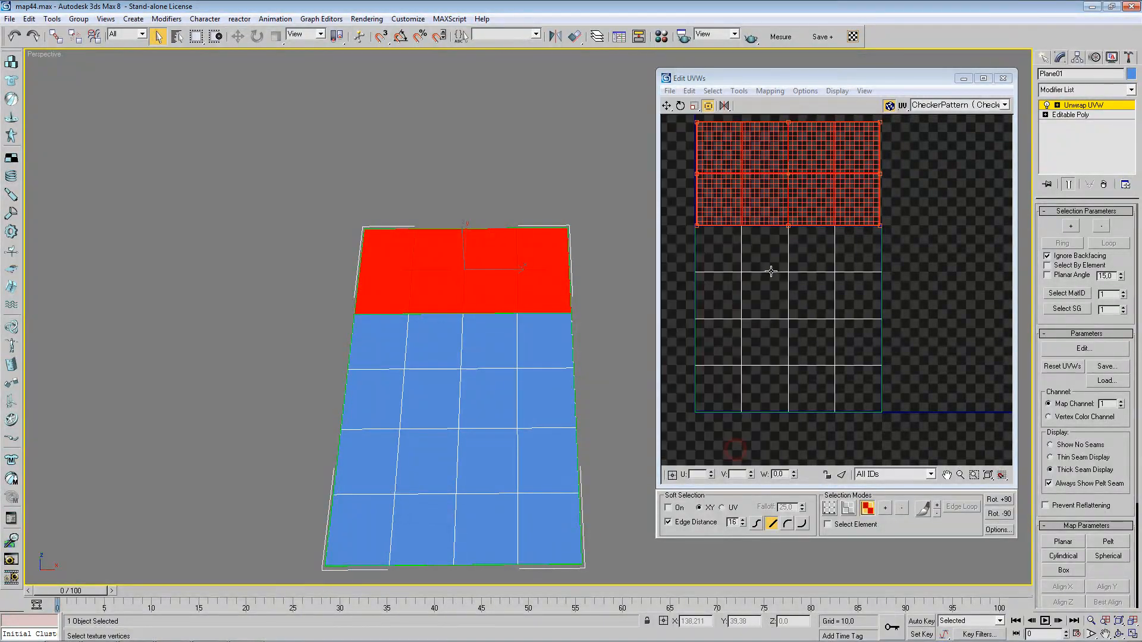
- Undo the Flatten Mapping of the eight added faces and break their UVs from the rest of the plane
{"action": "left_click", "coordinate": [929, 234]}
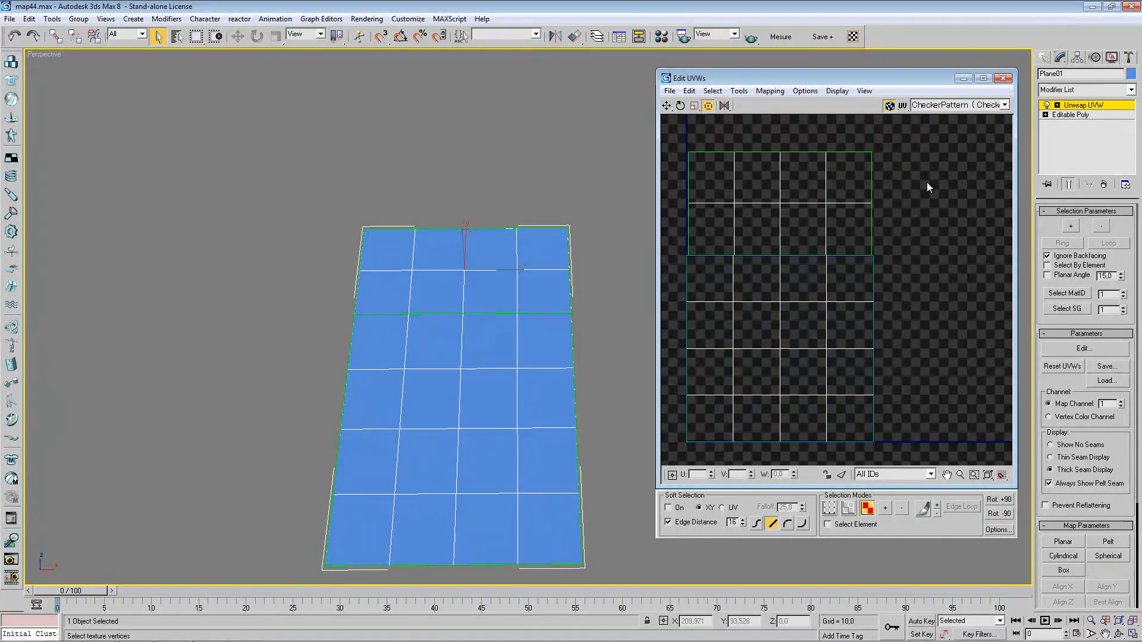
{"action": "left_click_drag", "start_coordinate": [914, 156], "coordinate": [678, 223]}
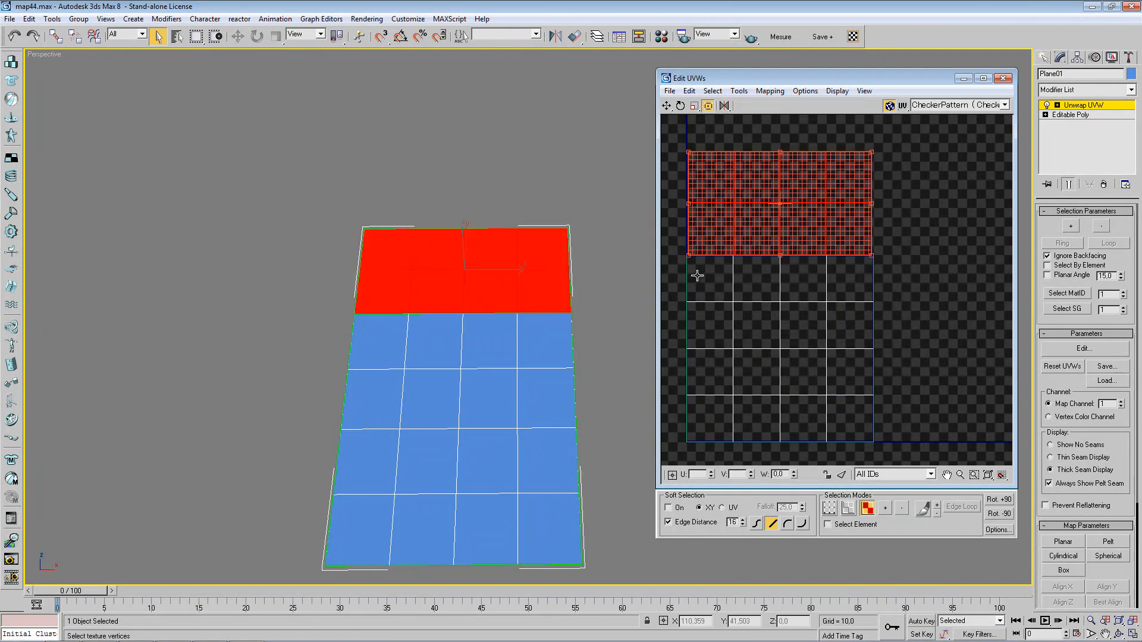
{"action": "key", "text": "ctrl+z"}
{"action": "key", "text": "ctrl+z"}
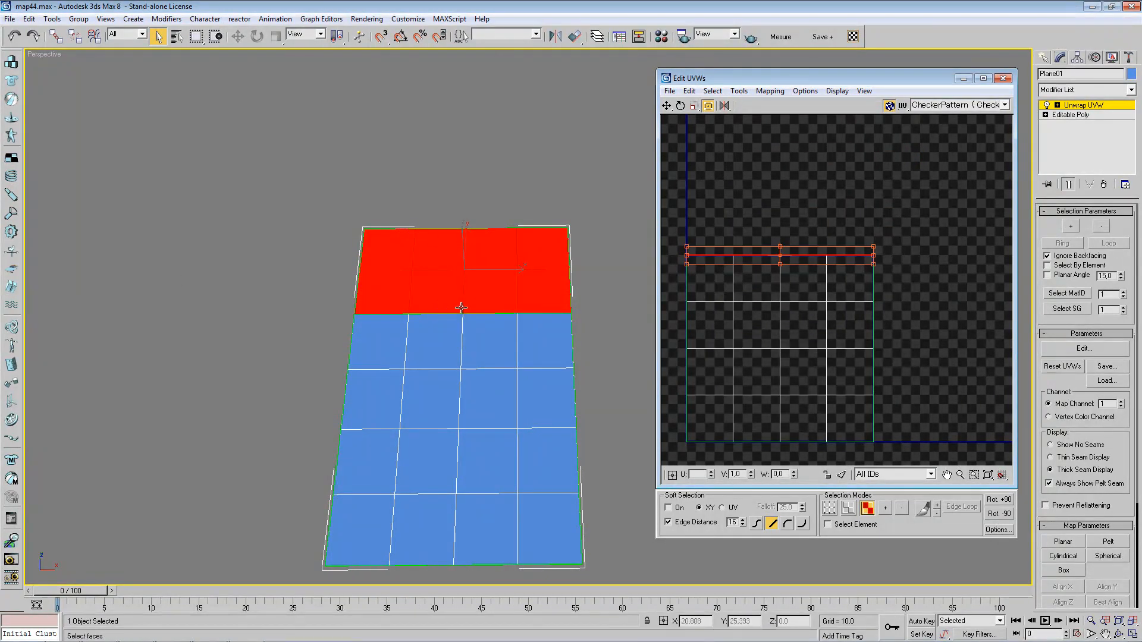
{"action": "right_click", "coordinate": [791, 270]}
{"action": "left_click", "coordinate": [814, 325]}
- Widen the command panel to two columns and shift the Edit UVWs window clear of it
{"action": "left_click_drag", "start_coordinate": [845, 75], "coordinate": [761, 70]}
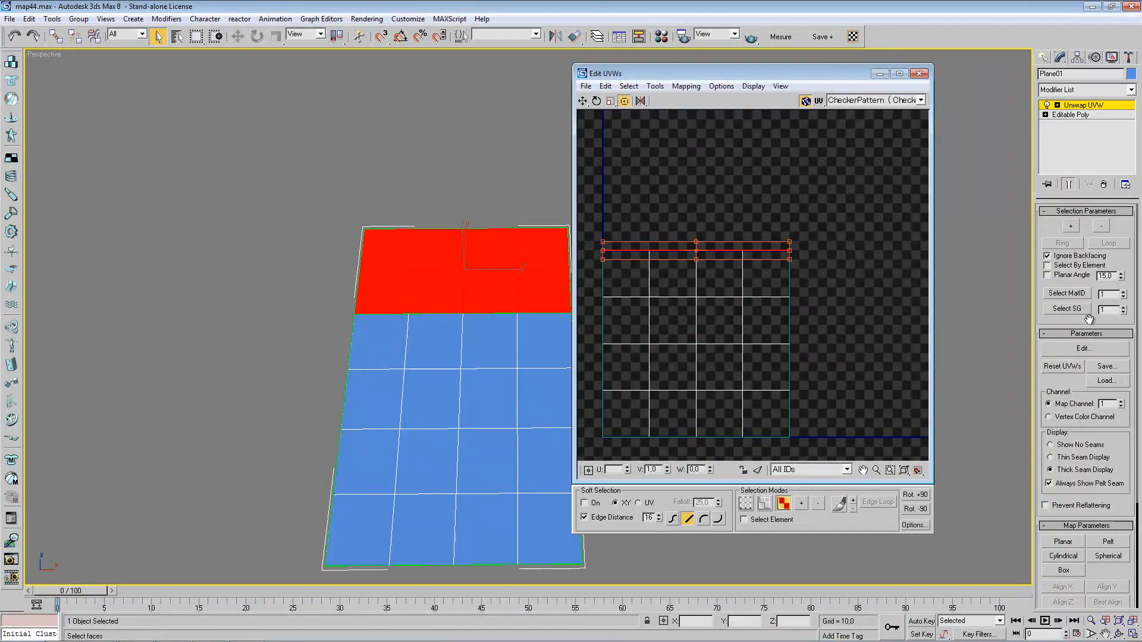
{"action": "left_click_drag", "start_coordinate": [1034, 321], "coordinate": [1021, 332]}
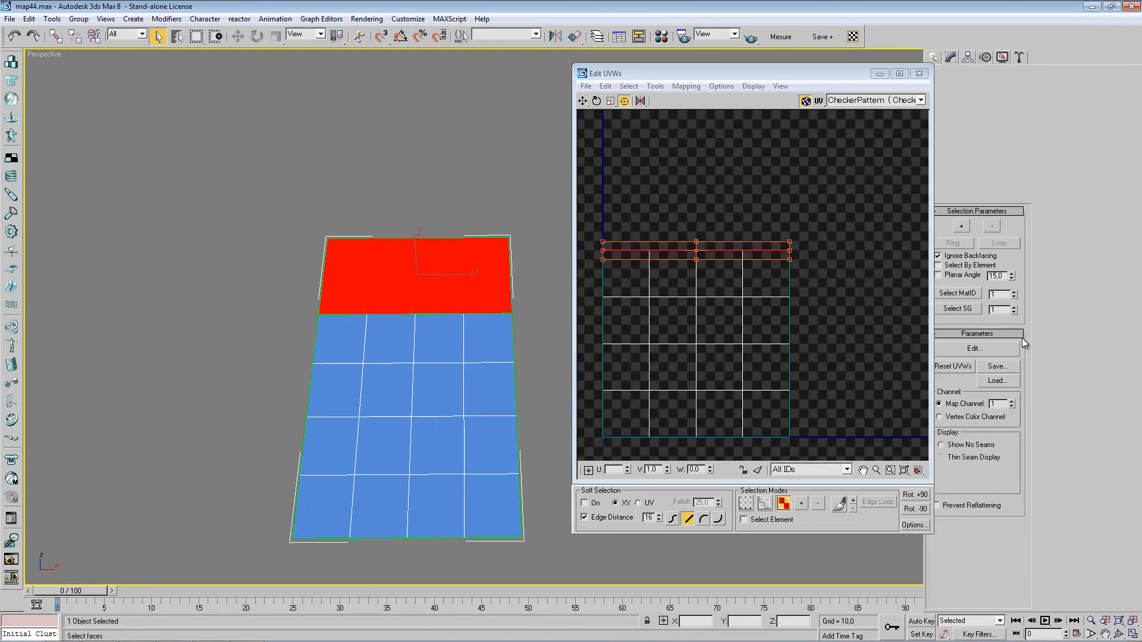
{"action": "left_click_drag", "start_coordinate": [784, 74], "coordinate": [731, 72]}
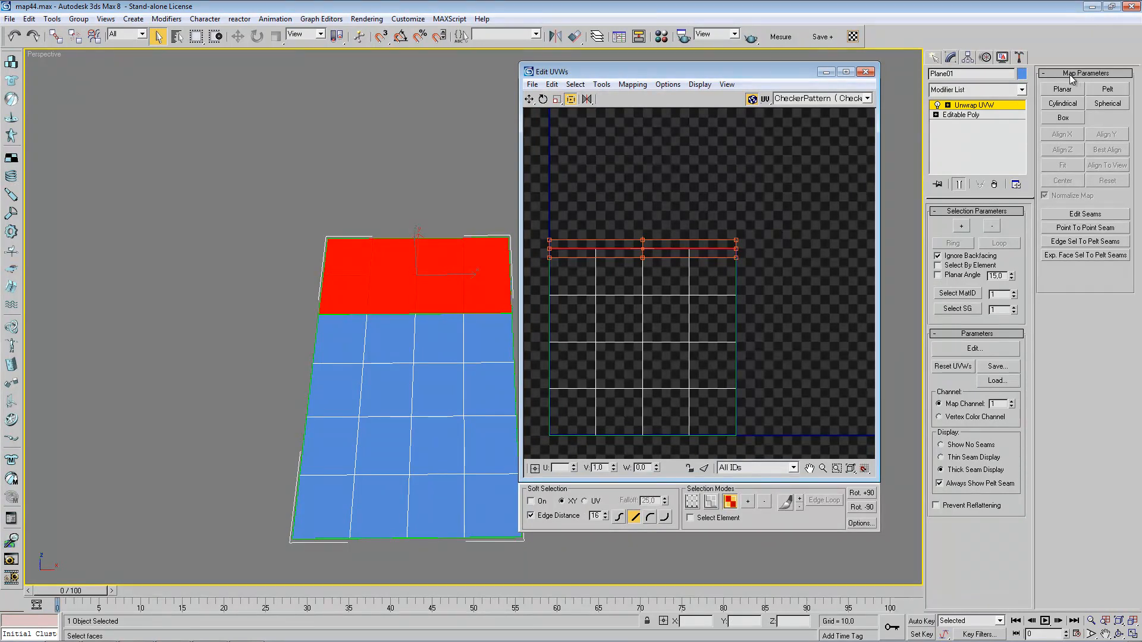
- Apply Planar mapping to the eight selected faces at the far end of the plane
{"action": "left_click", "coordinate": [1062, 90]}
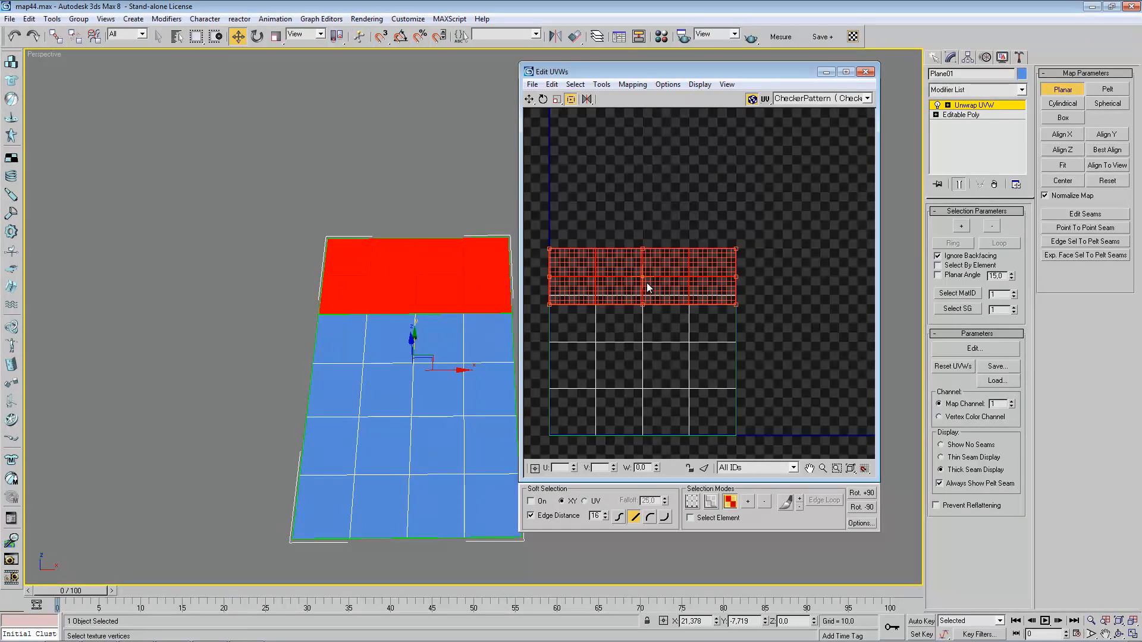
{"action": "middle_click_drag", "start_coordinate": [587, 285], "coordinate": [617, 293]}
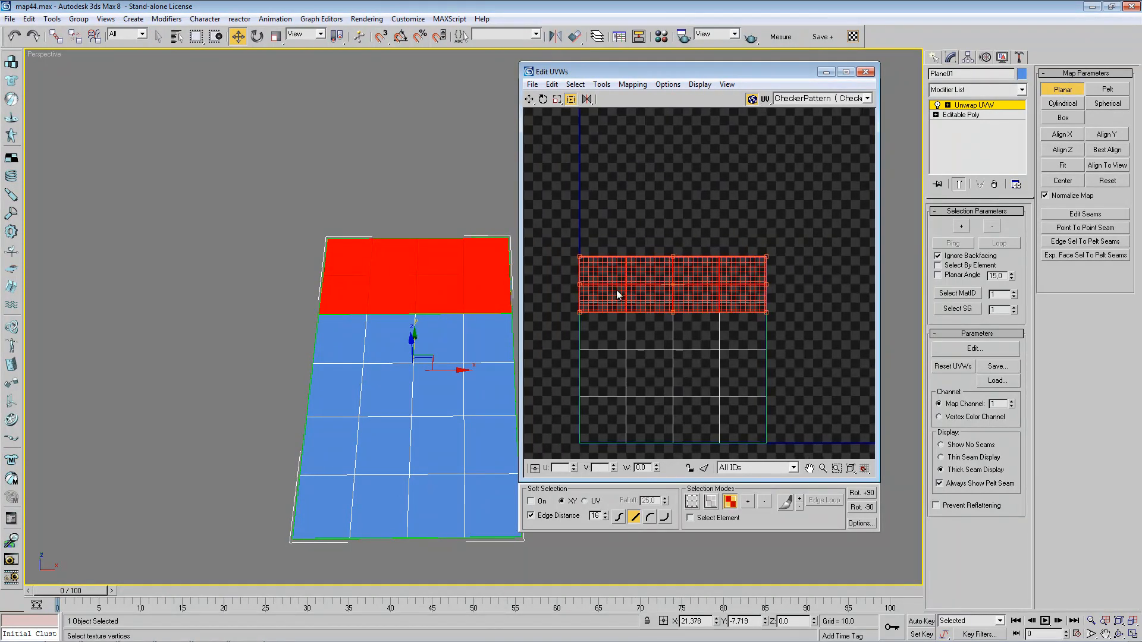
{"action": "scroll", "coordinate": [617, 293], "scroll_direction": "up", "scroll_amount": 5}
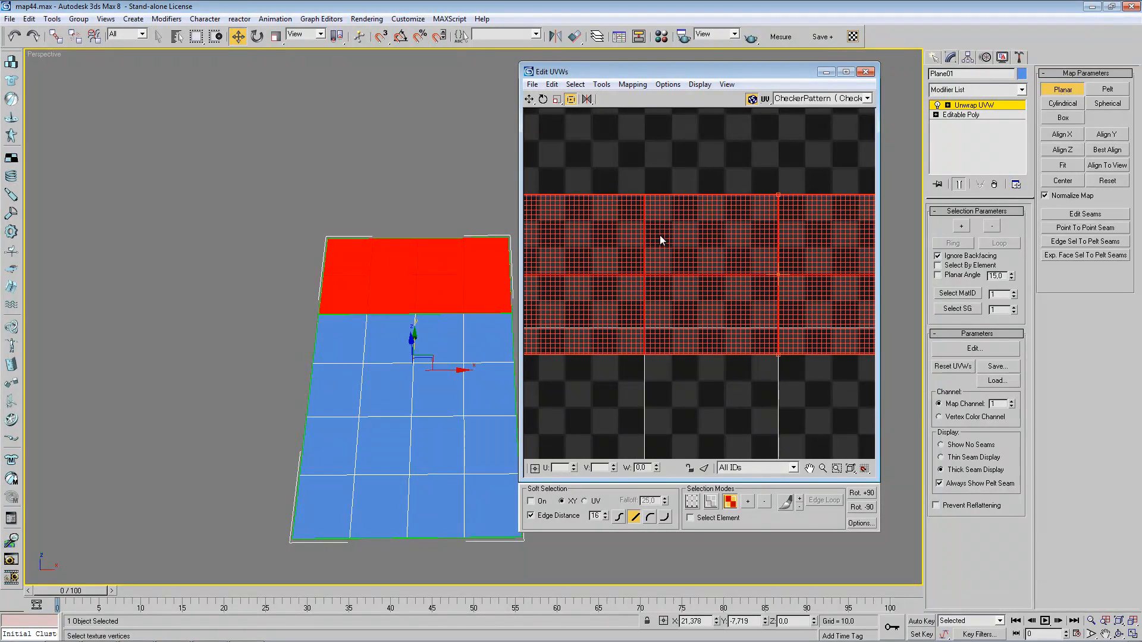
{"action": "middle_click_drag", "start_coordinate": [662, 243], "coordinate": [642, 242]}
{"action": "scroll", "coordinate": [635, 242], "scroll_direction": "down", "scroll_amount": 4}
- Compare the planar-mapped UVs of the selected faces with their shape on the mesh
{"action": "middle_click_drag", "start_coordinate": [330, 332], "coordinate": [342, 312]}
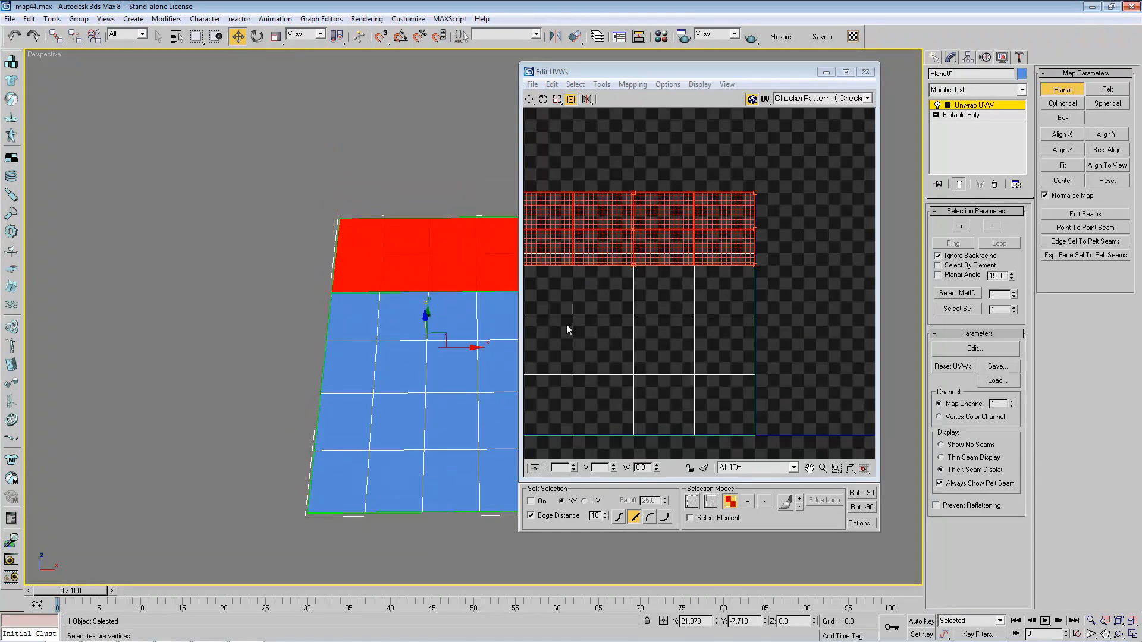
{"action": "middle_click_drag", "start_coordinate": [624, 313], "coordinate": [550, 316]}
{"action": "middle_click_drag", "start_coordinate": [583, 254], "coordinate": [661, 291]}
{"action": "left_click_drag", "start_coordinate": [701, 284], "coordinate": [735, 360]}
{"action": "left_click_drag", "start_coordinate": [716, 221], "coordinate": [630, 330]}
{"action": "left_click_drag", "start_coordinate": [769, 201], "coordinate": [664, 273]}
{"action": "left_click_drag", "start_coordinate": [693, 190], "coordinate": [652, 267]}
{"action": "left_click_drag", "start_coordinate": [625, 232], "coordinate": [626, 173]}
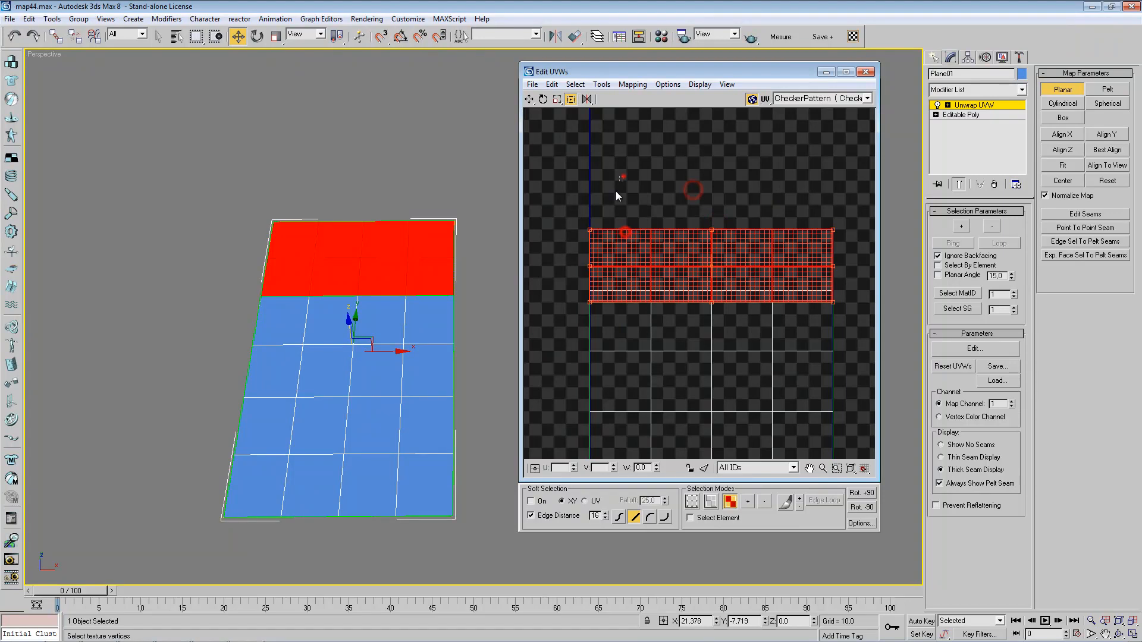
{"action": "left_click_drag", "start_coordinate": [592, 214], "coordinate": [584, 244]}
- Align the planar projection of the selected faces to the Z axis
{"action": "middle_click_drag", "start_coordinate": [364, 340], "coordinate": [277, 311], "text": "alt"}
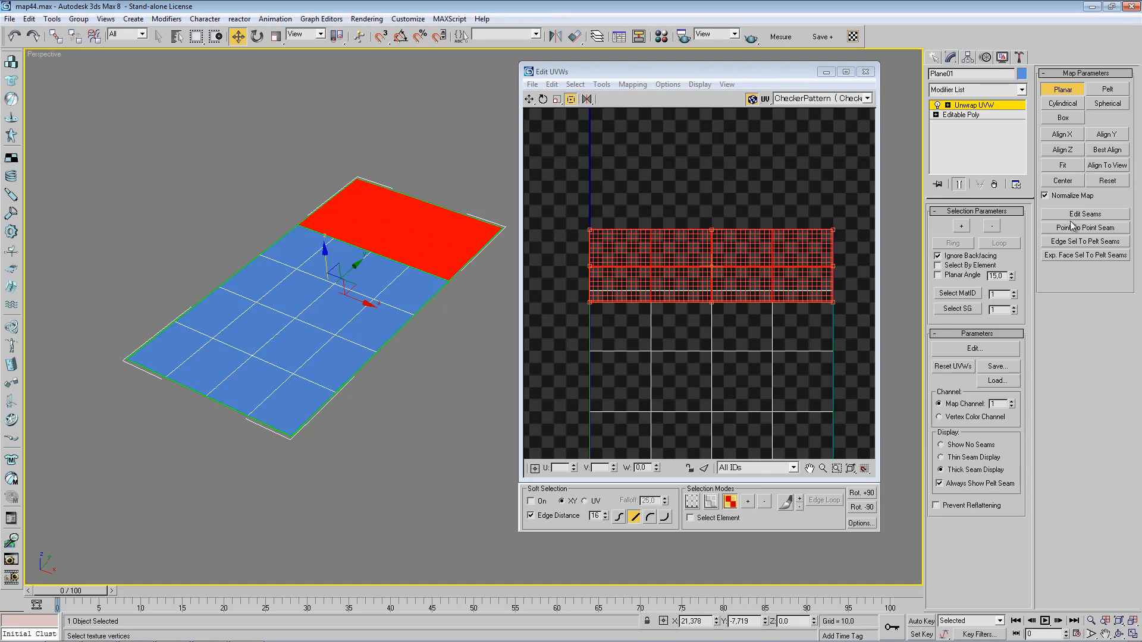
{"action": "middle_click_drag", "start_coordinate": [326, 333], "coordinate": [402, 365]}
{"action": "scroll", "coordinate": [393, 368], "scroll_direction": "up", "scroll_amount": 5, "text": "alt"}
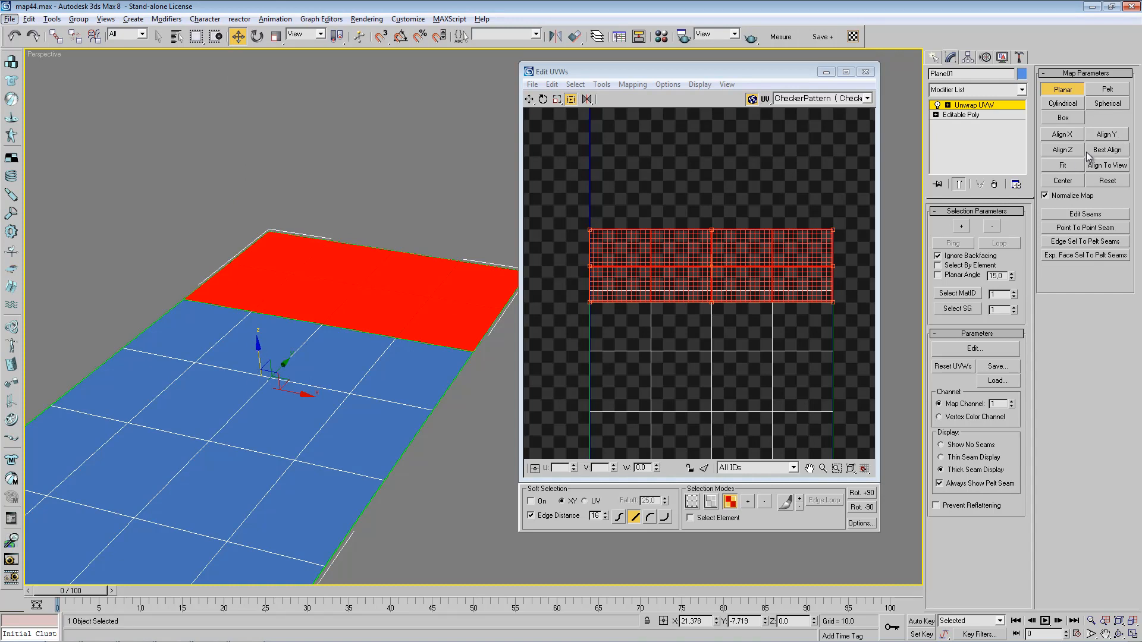
{"action": "left_click", "coordinate": [1063, 150]}
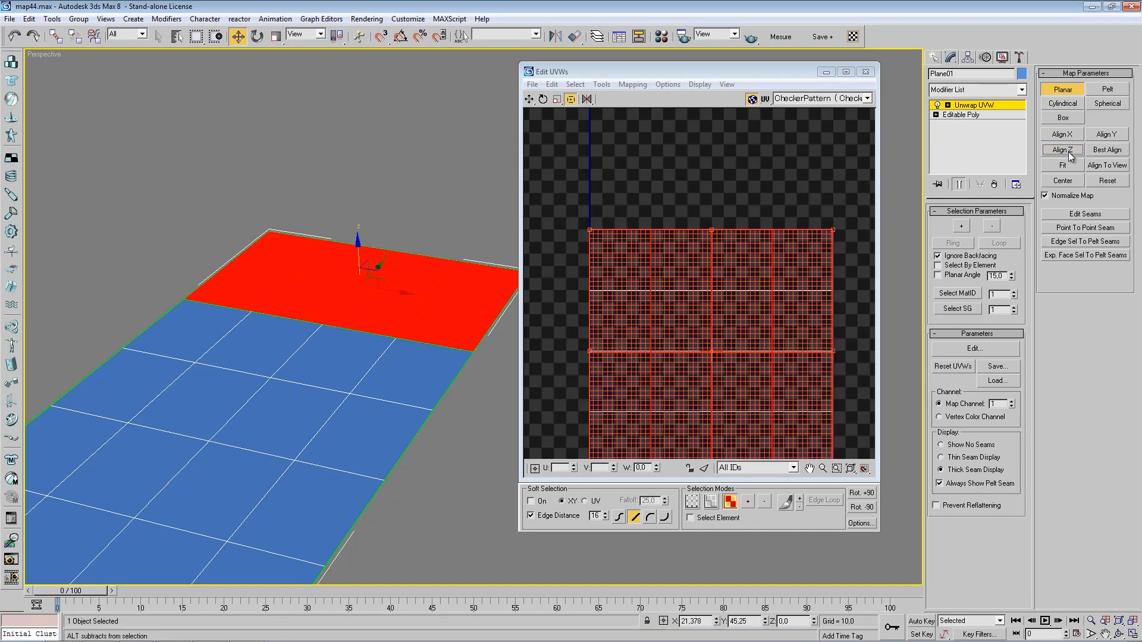
{"action": "middle_click_drag", "start_coordinate": [648, 322], "coordinate": [648, 277]}
{"action": "scroll", "coordinate": [645, 247], "scroll_direction": "down", "scroll_amount": 4}
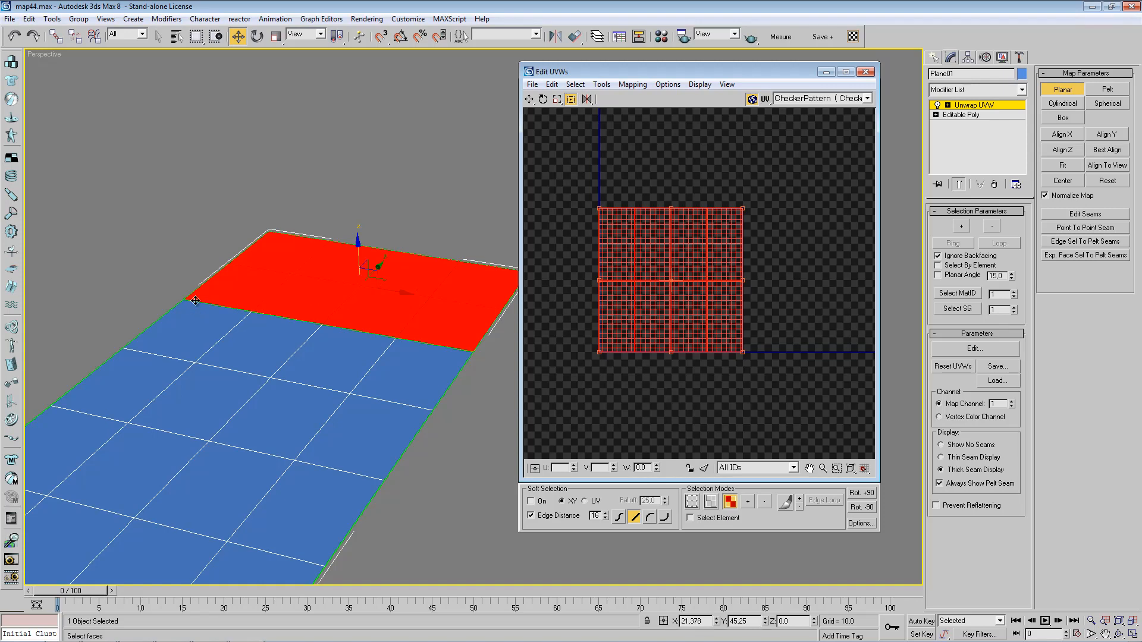
- Align the planar projection to the X axis, leave Planar mode, and move the resulting UVs above the plane's UV grid
{"action": "left_click", "coordinate": [1068, 136]}
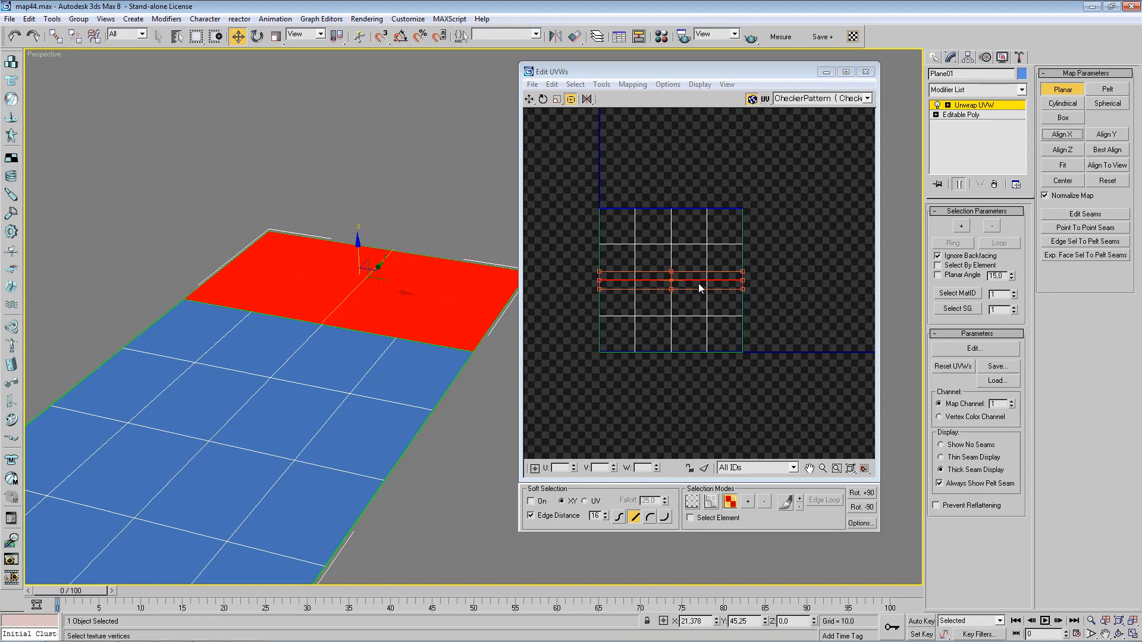
{"action": "left_click", "coordinate": [1063, 89]}
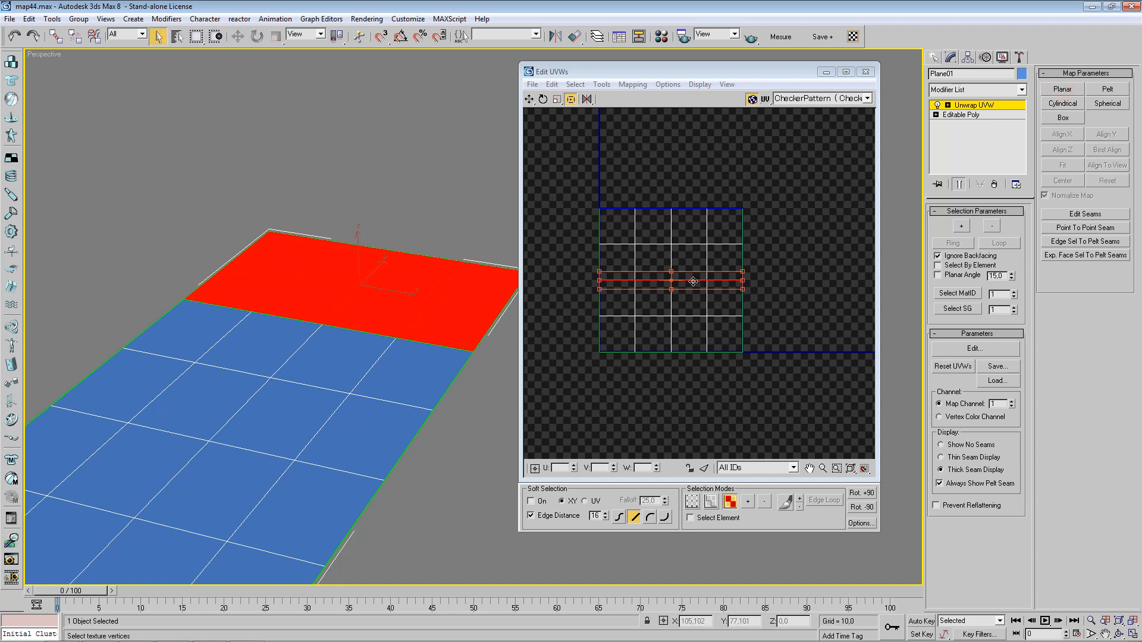
{"action": "left_click_drag", "start_coordinate": [692, 280], "coordinate": [715, 168]}
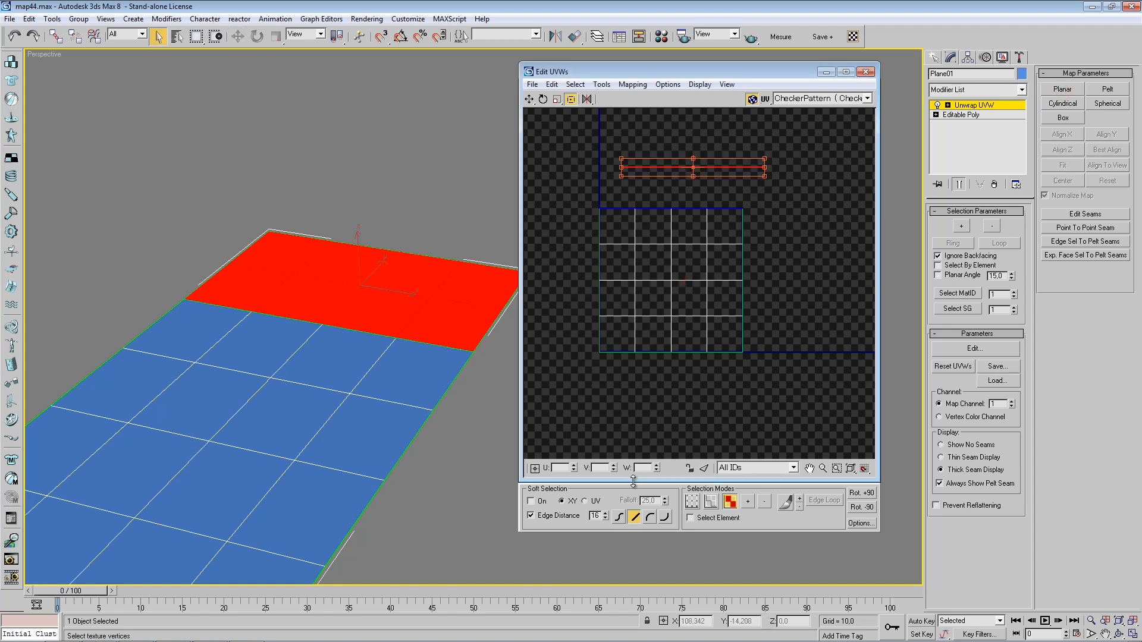
- Select the strip's start, middle and end UV vertices in turn to check which mesh vertices they match
{"action": "left_click", "coordinate": [691, 501]}
{"action": "left_click", "coordinate": [605, 154]}
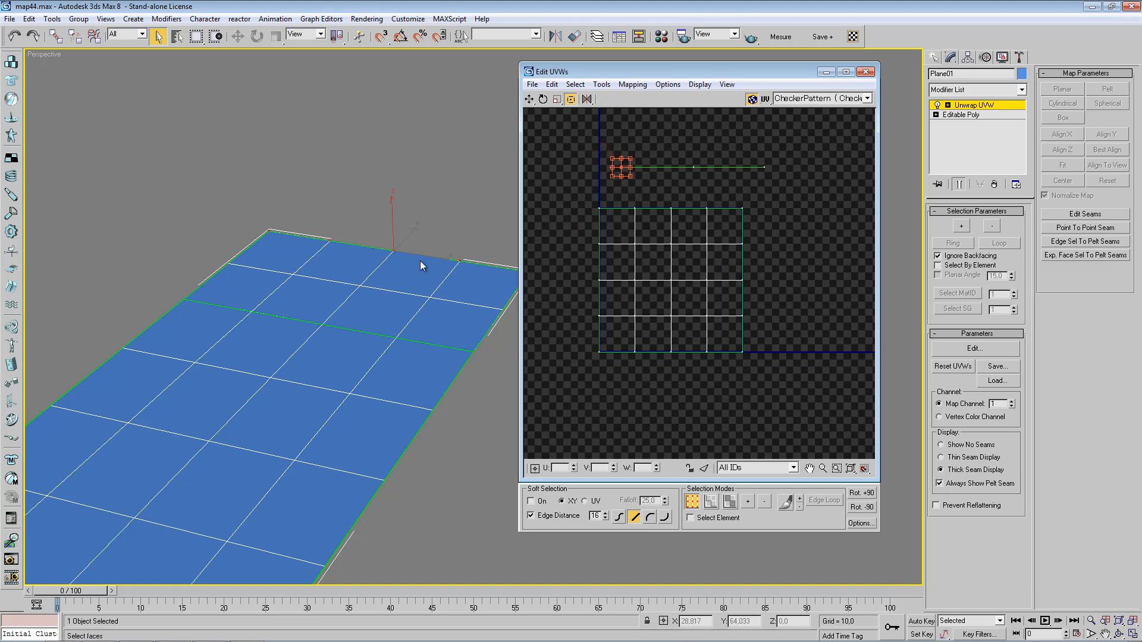
{"action": "middle_click_drag", "start_coordinate": [409, 275], "coordinate": [364, 308]}
{"action": "left_click_drag", "start_coordinate": [688, 152], "coordinate": [703, 186]}
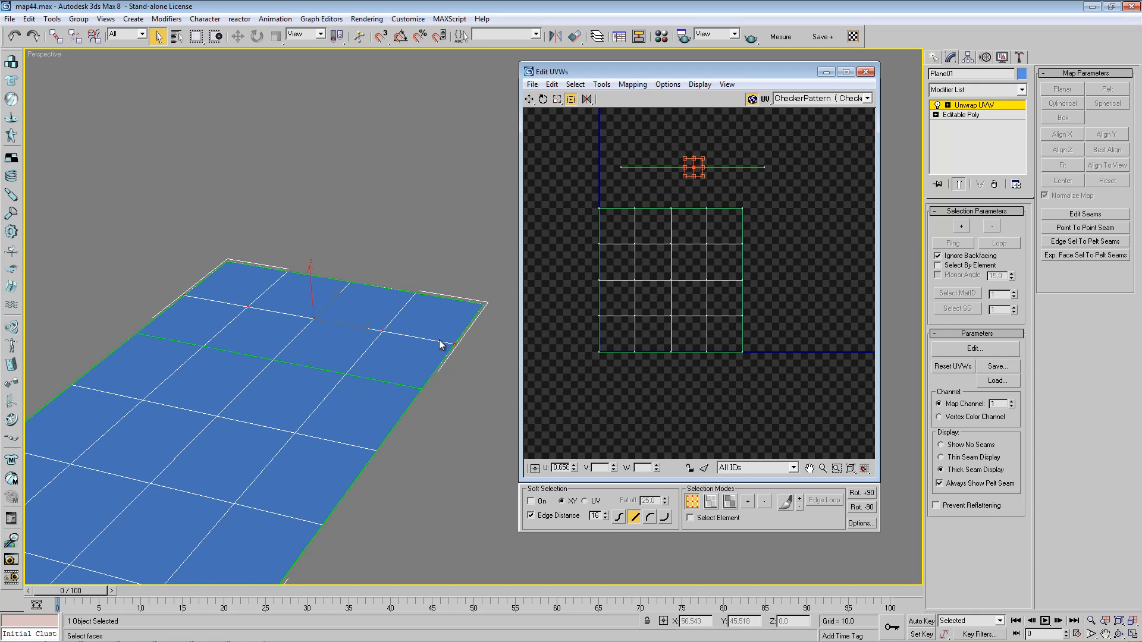
{"action": "left_click_drag", "start_coordinate": [764, 151], "coordinate": [760, 195]}
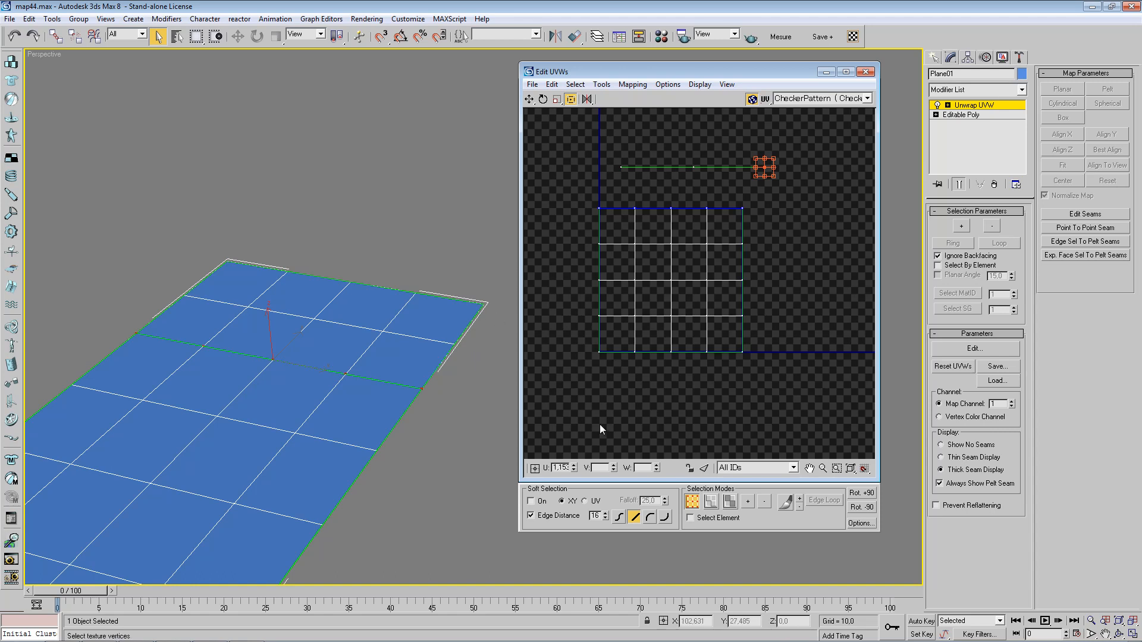
- Reapply Planar mapping to the eight faces aligned to the Y axis, and move the resulting UVs above the grid
{"action": "left_click", "coordinate": [729, 503]}
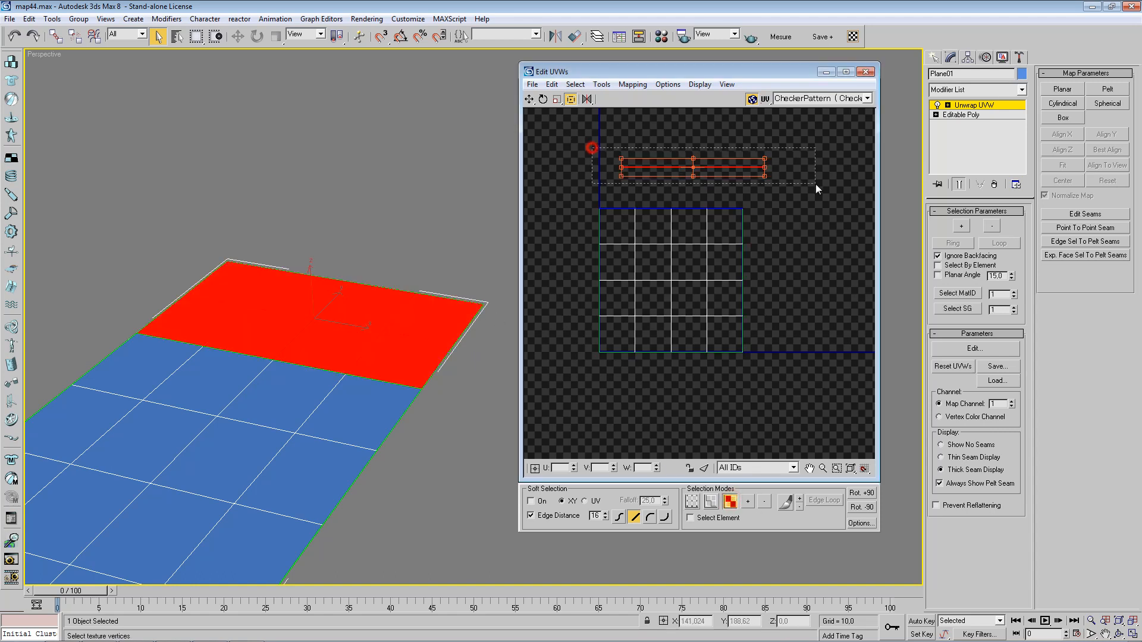
{"action": "left_click", "coordinate": [1063, 90]}
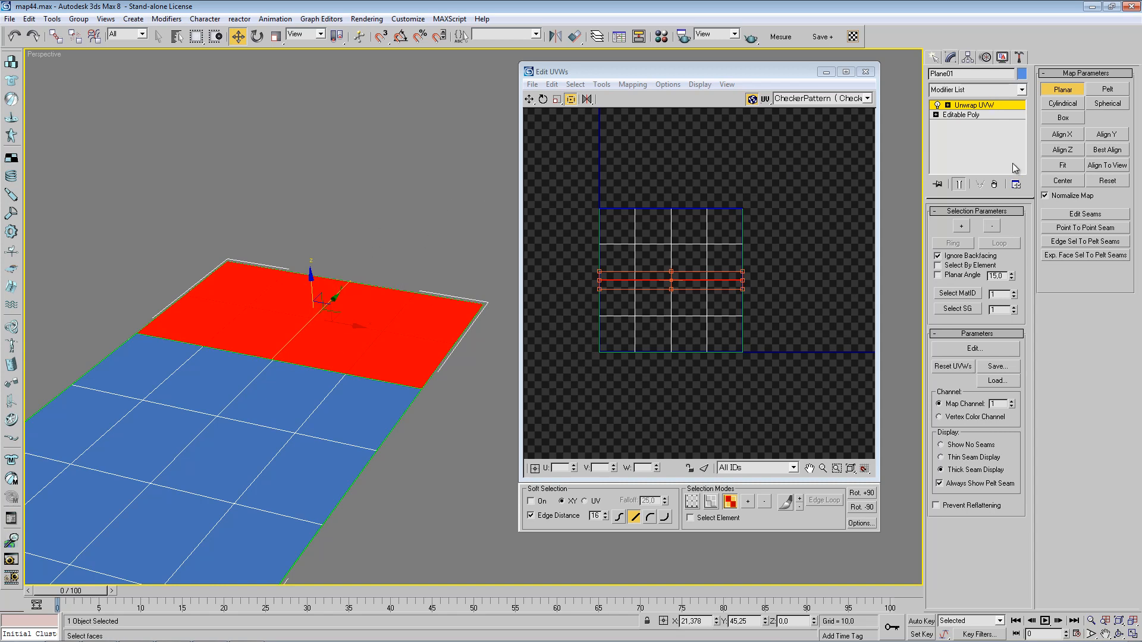
{"action": "left_click", "coordinate": [1107, 135]}
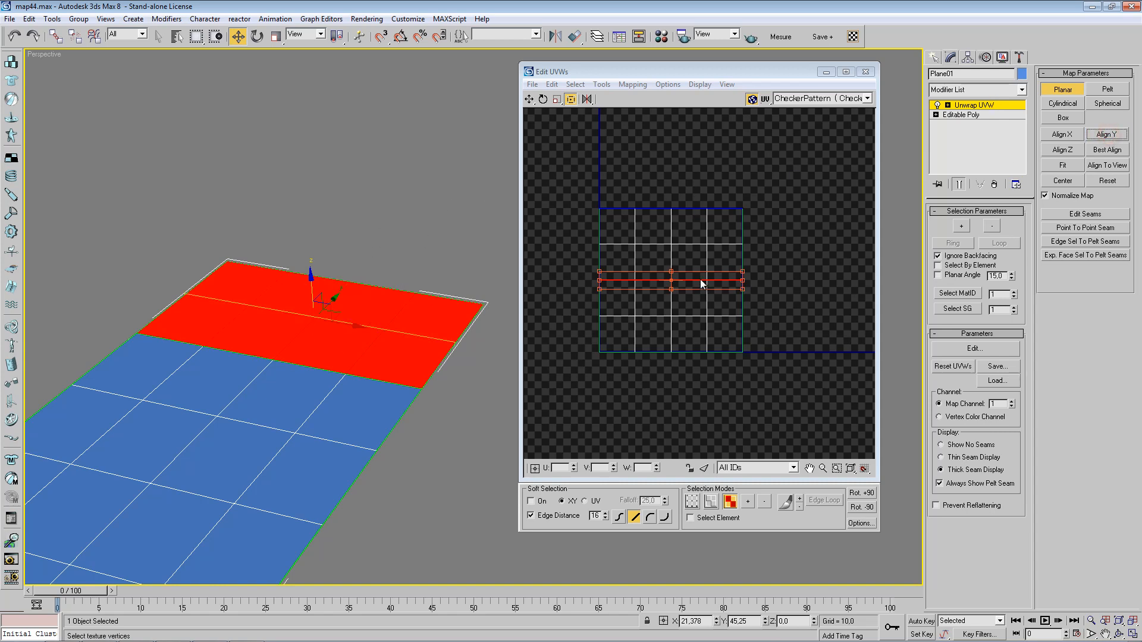
{"action": "left_click", "coordinate": [1063, 90]}
{"action": "left_click_drag", "start_coordinate": [693, 287], "coordinate": [693, 168]}
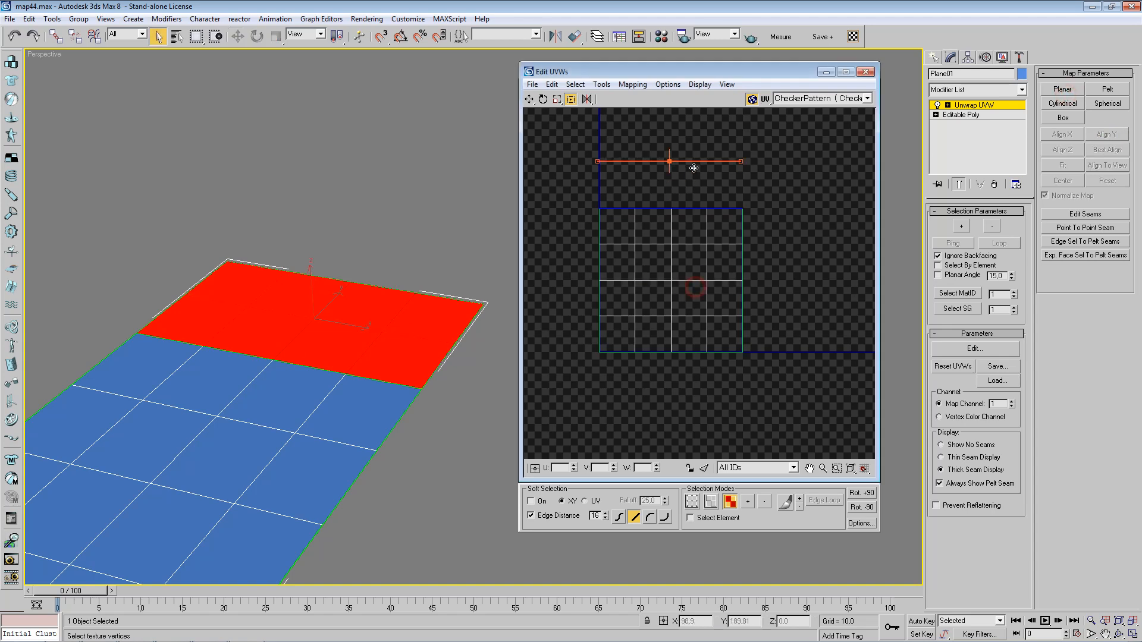
- Select individual UV vertices along the Y-aligned strip to check which mesh vertices they correspond to
{"action": "left_click", "coordinate": [691, 499]}
{"action": "left_click", "coordinate": [589, 124]}
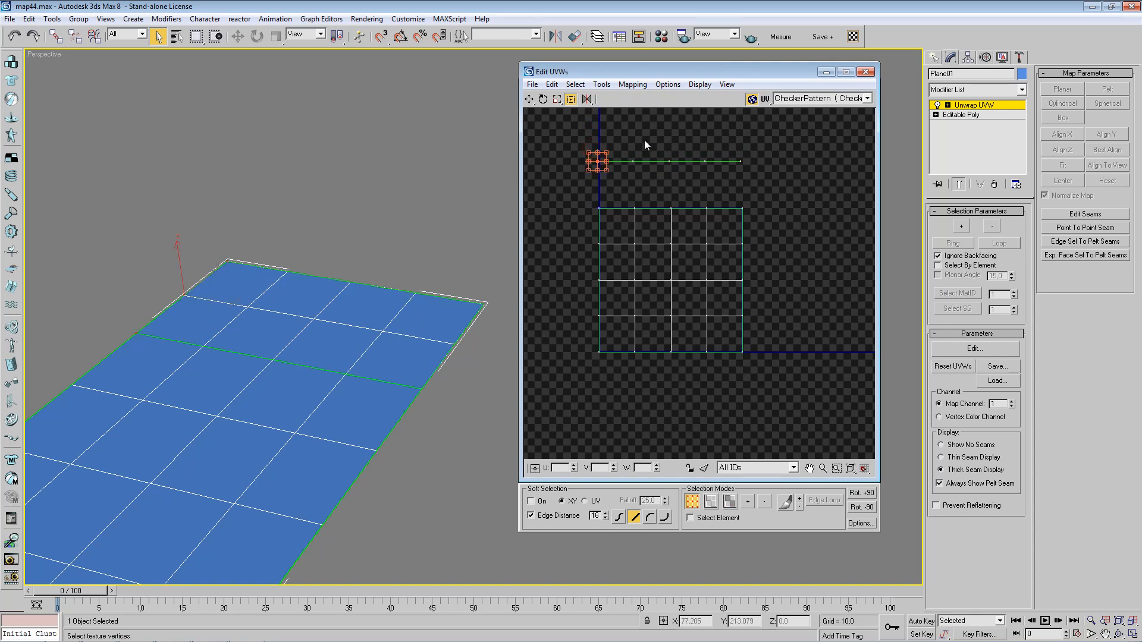
{"action": "left_click", "coordinate": [631, 160]}
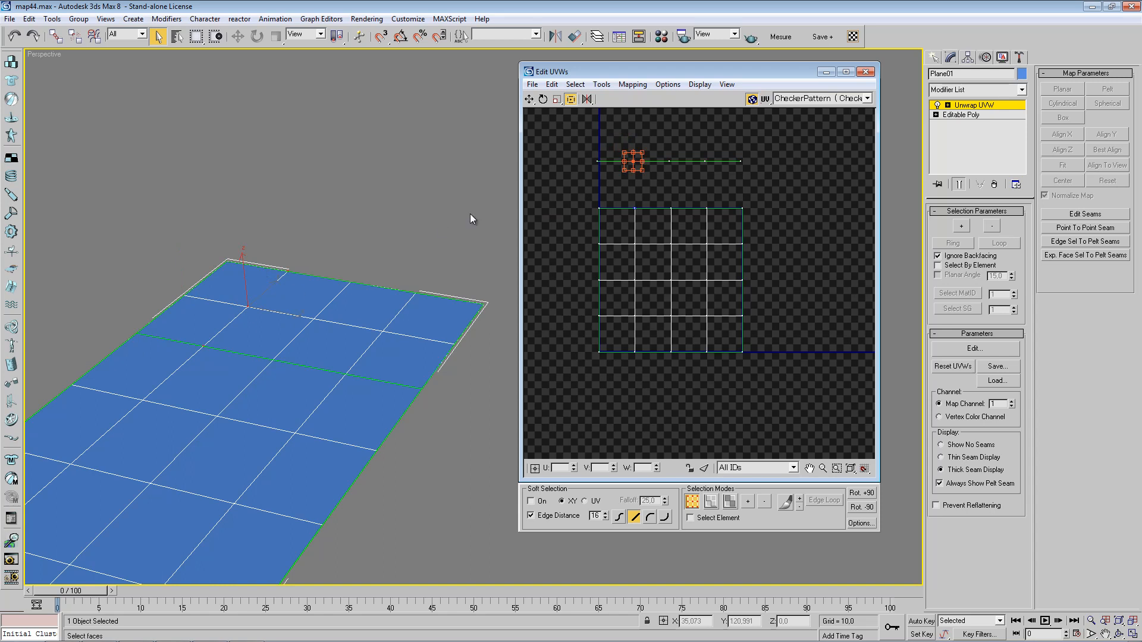
{"action": "left_click_drag", "start_coordinate": [682, 173], "coordinate": [748, 159]}
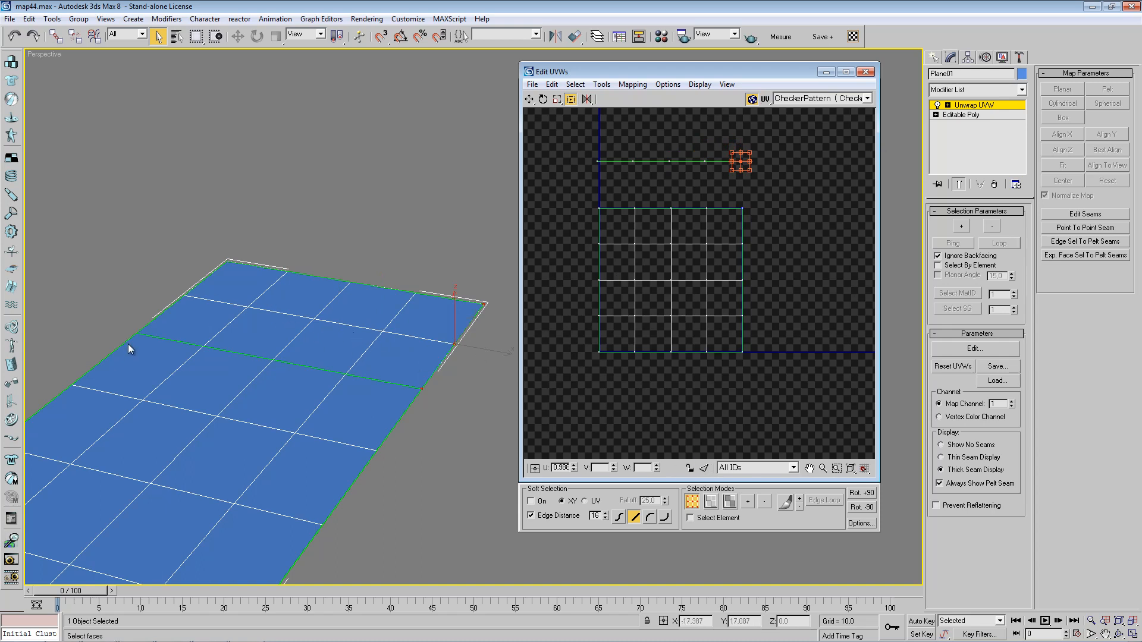
{"action": "middle_click_drag", "start_coordinate": [206, 354], "coordinate": [408, 334]}
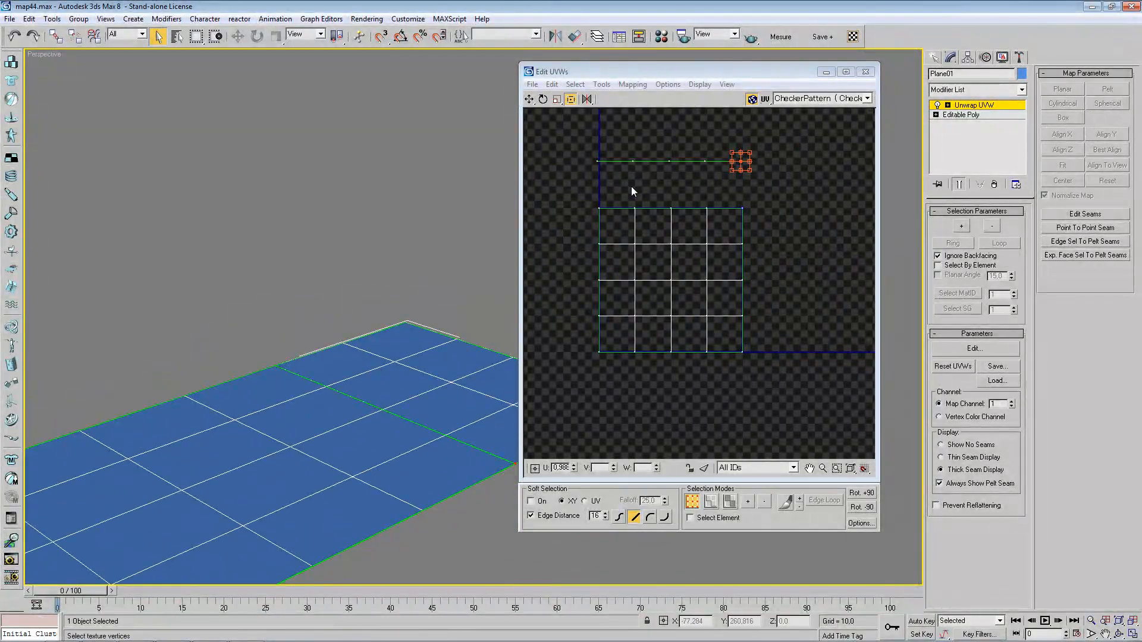
- Select the whole UV strip, switch to face selection, and apply Planar mapping aligned to the Z axis
{"action": "left_click_drag", "start_coordinate": [596, 153], "coordinate": [845, 173]}
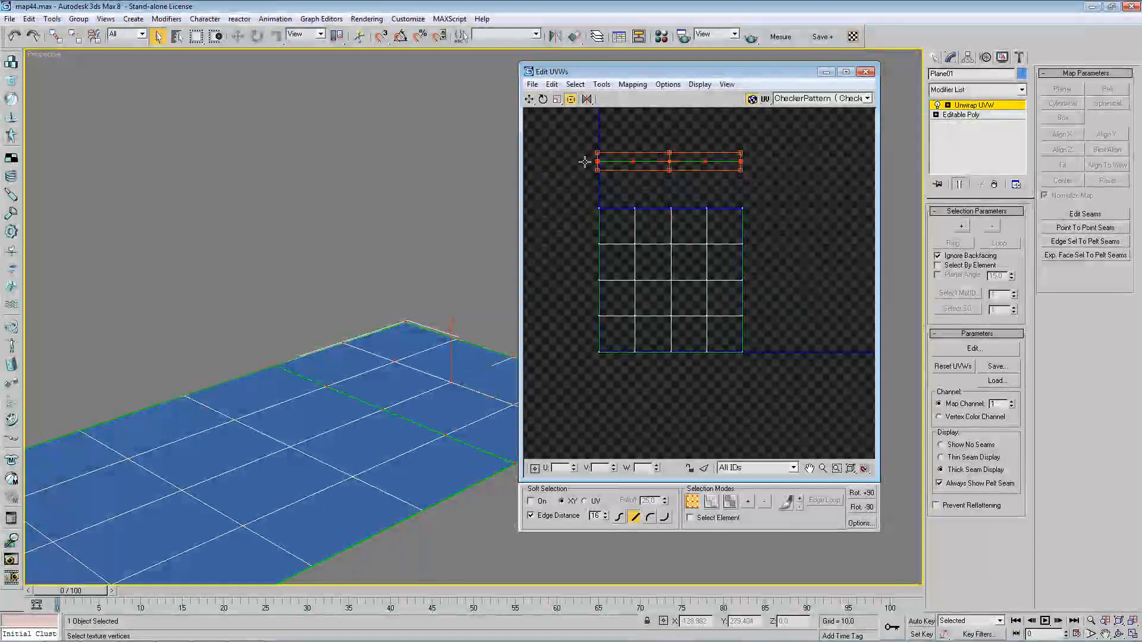
{"action": "left_click", "coordinate": [711, 501]}
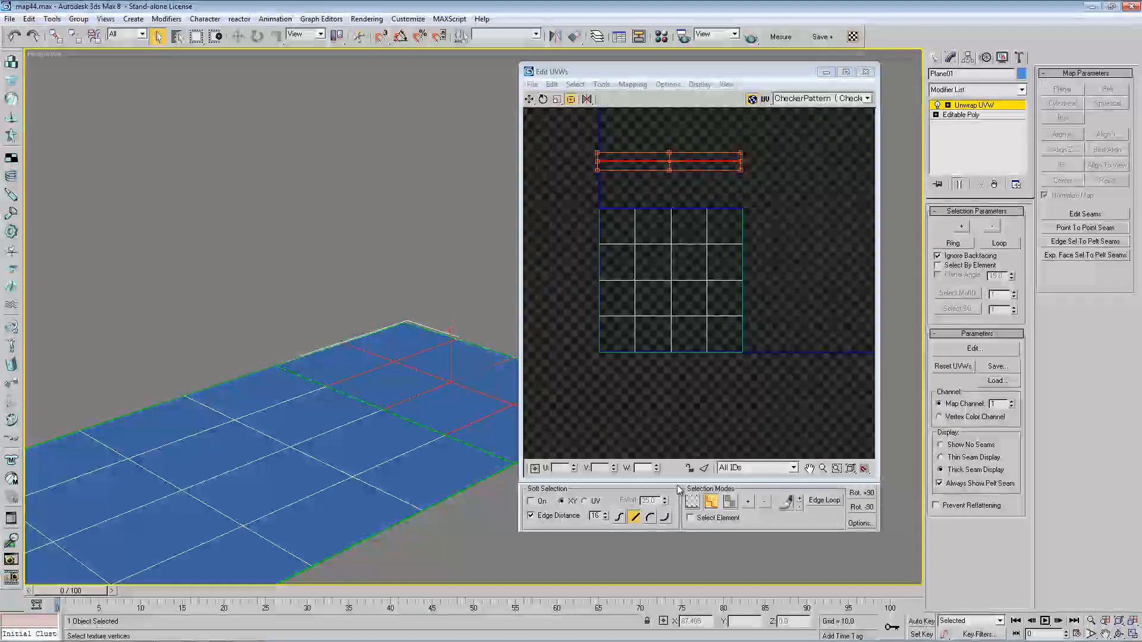
{"action": "left_click", "coordinate": [729, 502]}
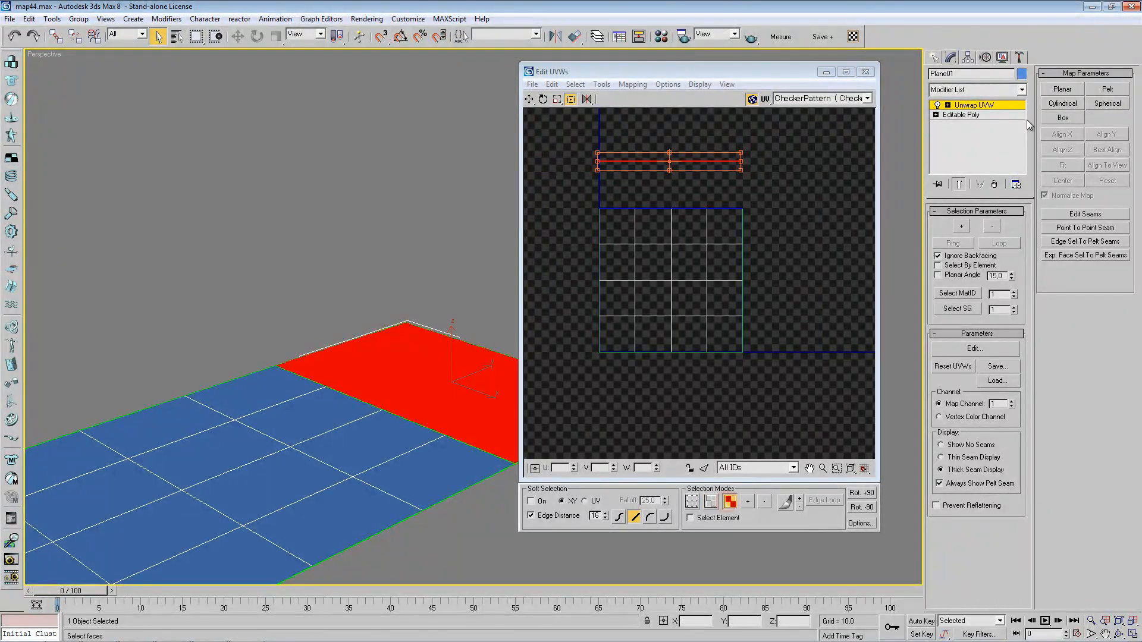
{"action": "left_click", "coordinate": [1050, 88]}
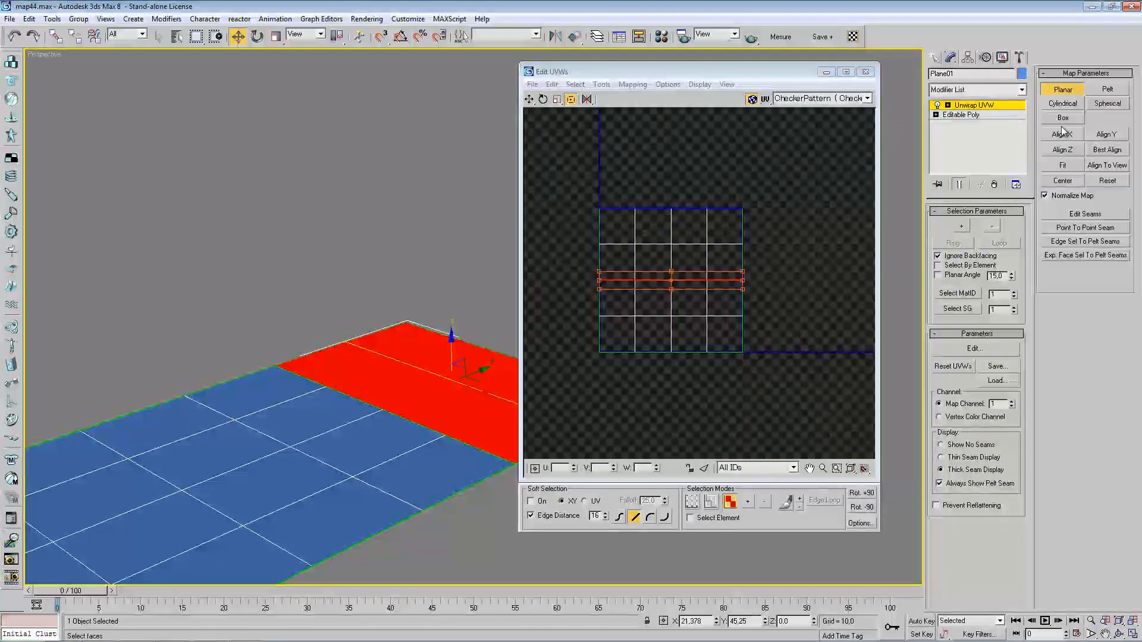
{"action": "left_click", "coordinate": [1063, 149]}
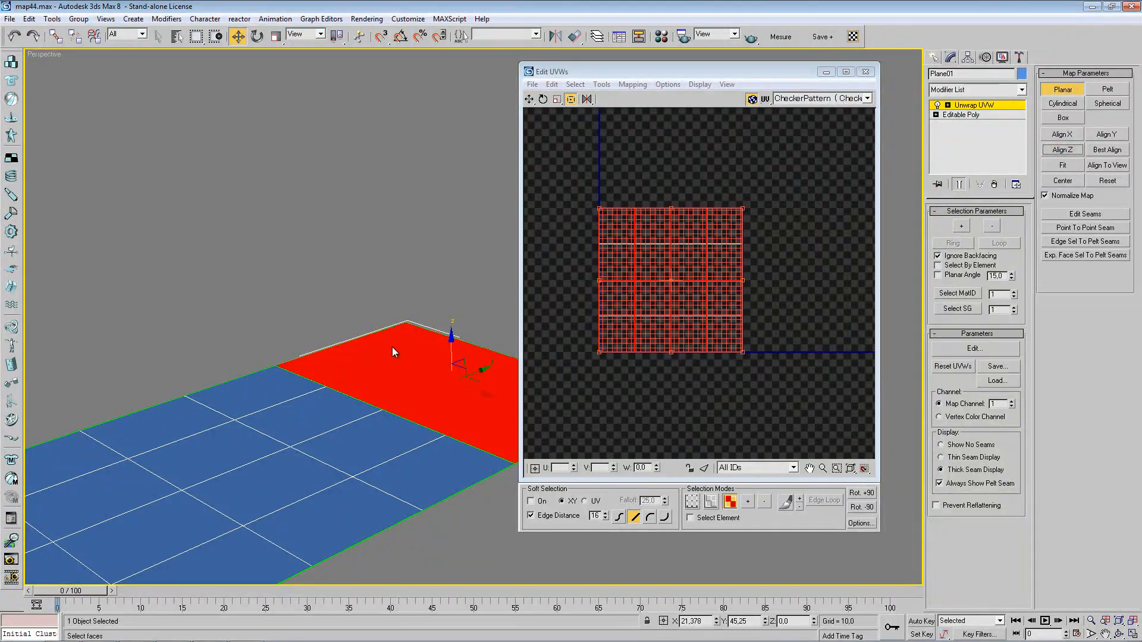
- Try Cylindrical mapping on the eight faces, and return to Planar mapping aligned to the Z axis
{"action": "left_click", "coordinate": [1070, 106]}
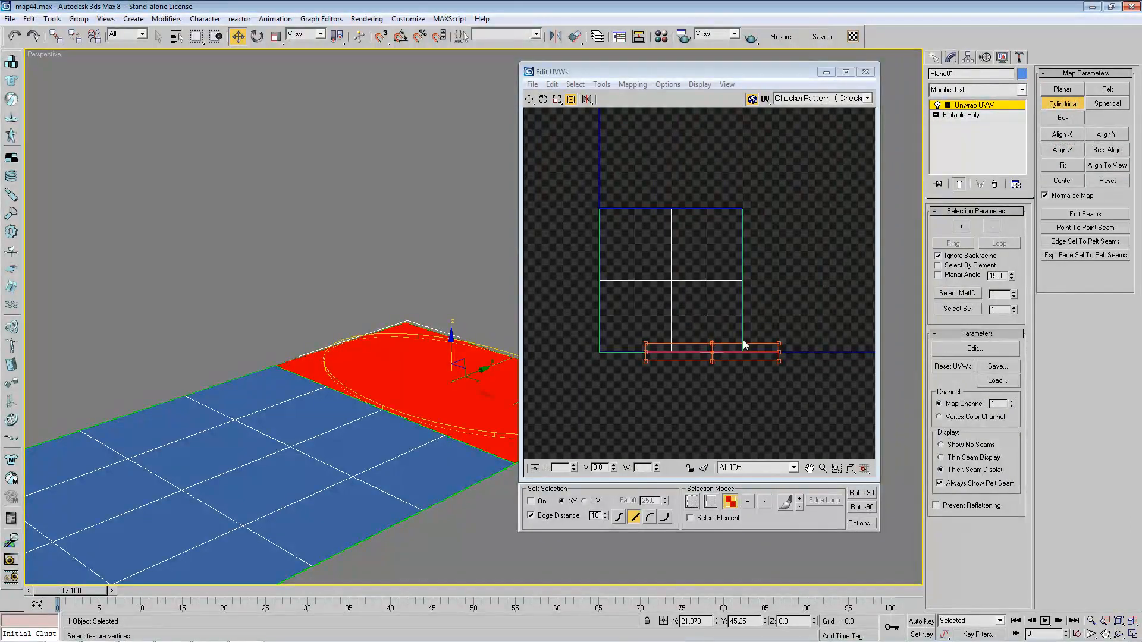
{"action": "middle_click_drag", "start_coordinate": [407, 406], "coordinate": [219, 432]}
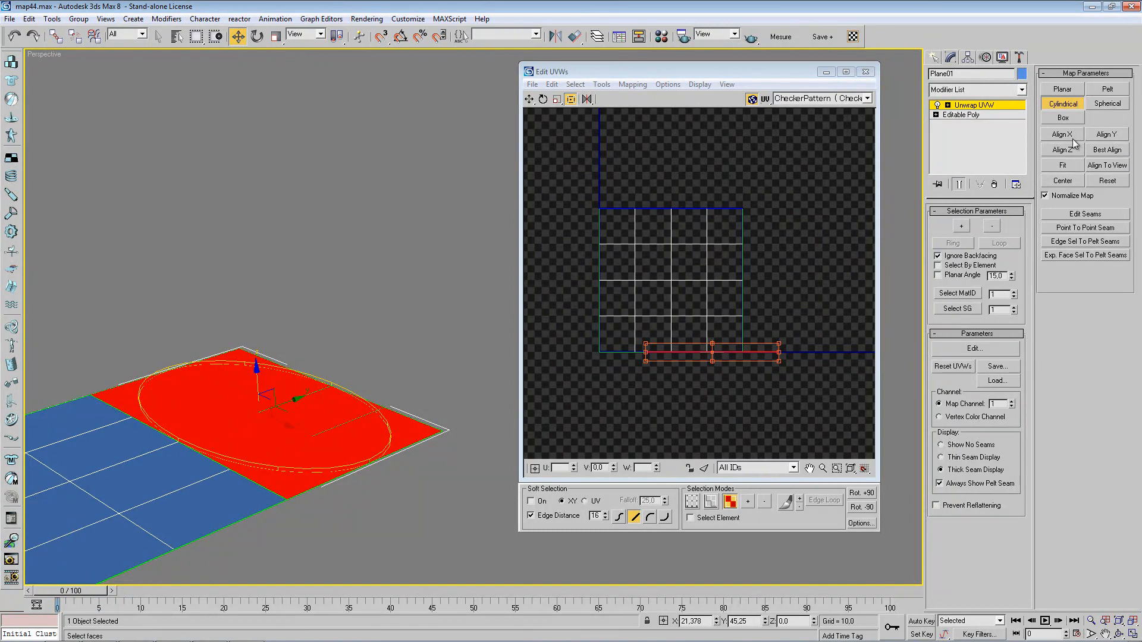
{"action": "left_click", "coordinate": [1063, 91]}
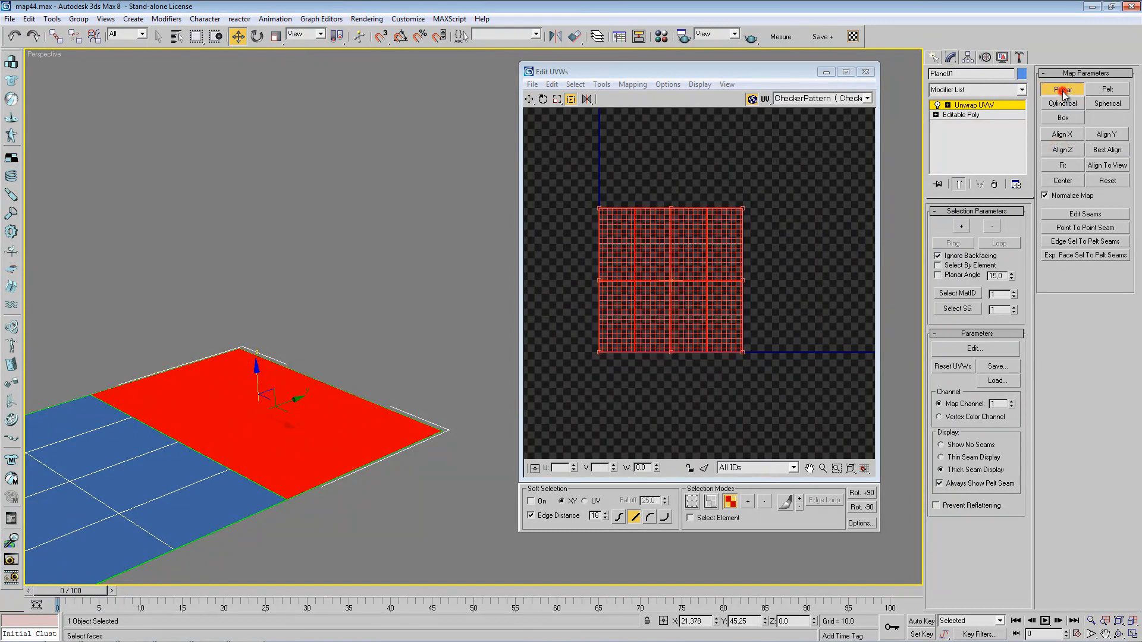
{"action": "left_click", "coordinate": [1062, 149]}
{"action": "left_click", "coordinate": [1062, 90]}
- Move the planar UV block above the plane's UV grid and scale it down to about half its height
{"action": "left_click_drag", "start_coordinate": [670, 309], "coordinate": [655, 171]}
{"action": "middle_click_drag", "start_coordinate": [668, 230], "coordinate": [671, 323]}
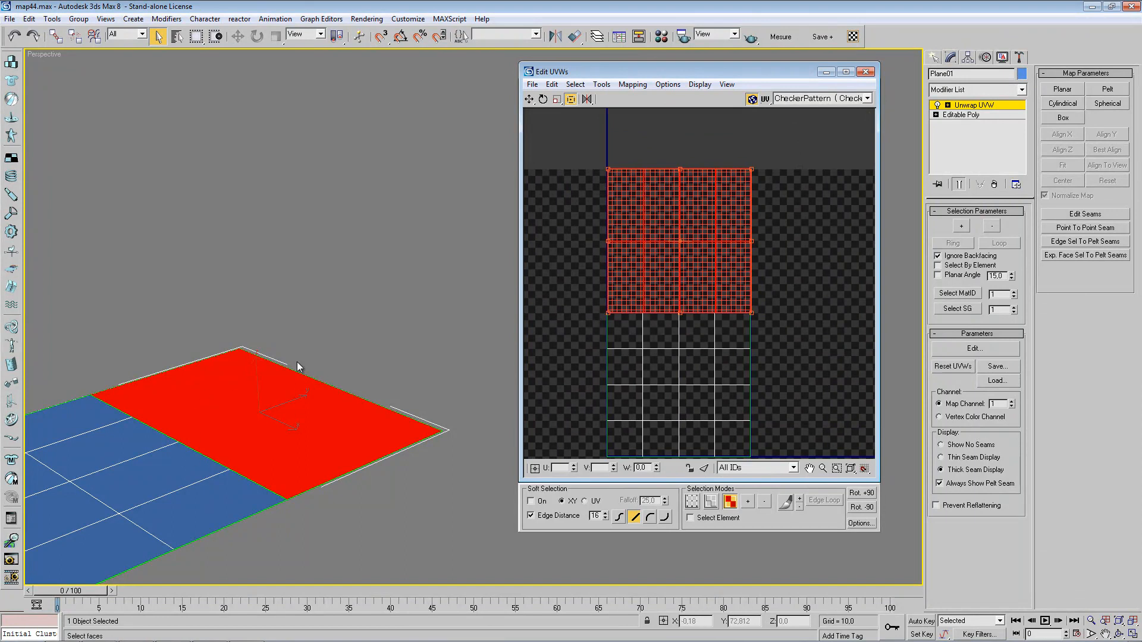
{"action": "left_click_drag", "start_coordinate": [750, 169], "coordinate": [749, 255]}
{"action": "left_click_drag", "start_coordinate": [659, 291], "coordinate": [650, 363]}
{"action": "left_click_drag", "start_coordinate": [750, 330], "coordinate": [720, 267]}
- Line up the scaled UV block with the corners and top edge of the plane's UV grid
{"action": "middle_click_drag", "start_coordinate": [644, 319], "coordinate": [698, 185]}
{"action": "scroll", "coordinate": [630, 301], "scroll_direction": "up", "scroll_amount": 6}
{"action": "scroll", "coordinate": [635, 286], "scroll_direction": "down", "scroll_amount": 7}
{"action": "scroll", "coordinate": [669, 304], "scroll_direction": "up", "scroll_amount": 2}
{"action": "scroll", "coordinate": [730, 251], "scroll_direction": "up", "scroll_amount": 3}
{"action": "middle_click_drag", "start_coordinate": [753, 141], "coordinate": [631, 412]}
{"action": "scroll", "coordinate": [631, 413], "scroll_direction": "down", "scroll_amount": 1}
{"action": "scroll", "coordinate": [632, 413], "scroll_direction": "up", "scroll_amount": 1}
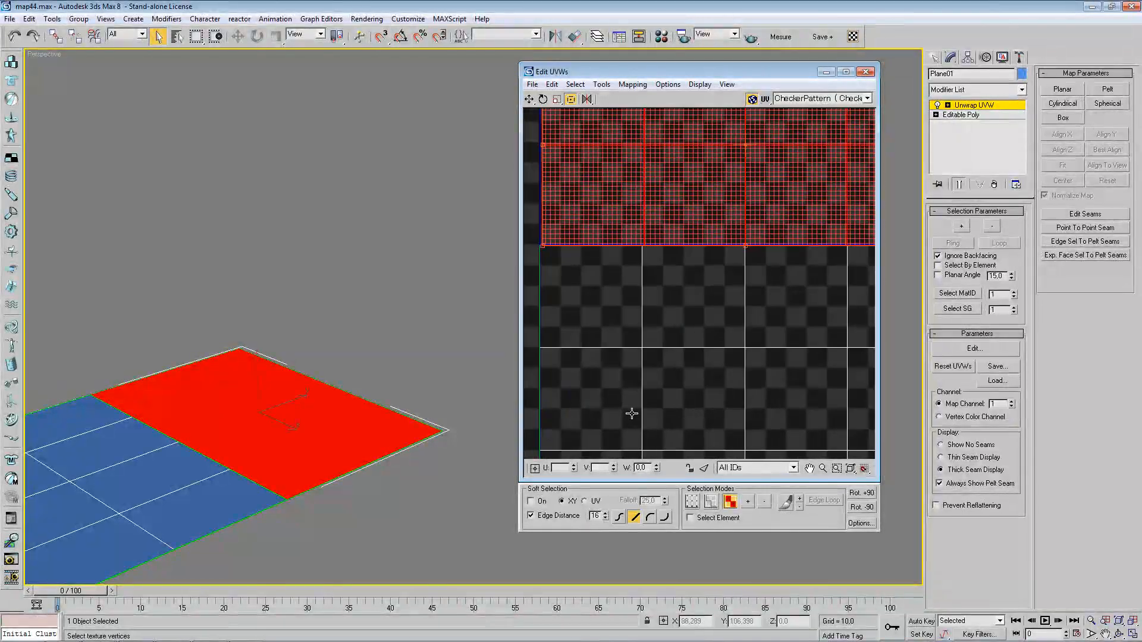
{"action": "scroll", "coordinate": [573, 247], "scroll_direction": "up", "scroll_amount": 1}
{"action": "middle_click_drag", "start_coordinate": [573, 247], "coordinate": [683, 311]}
{"action": "left_click_drag", "start_coordinate": [665, 290], "coordinate": [662, 290]}
{"action": "scroll", "coordinate": [661, 290], "scroll_direction": "down", "scroll_amount": 5}
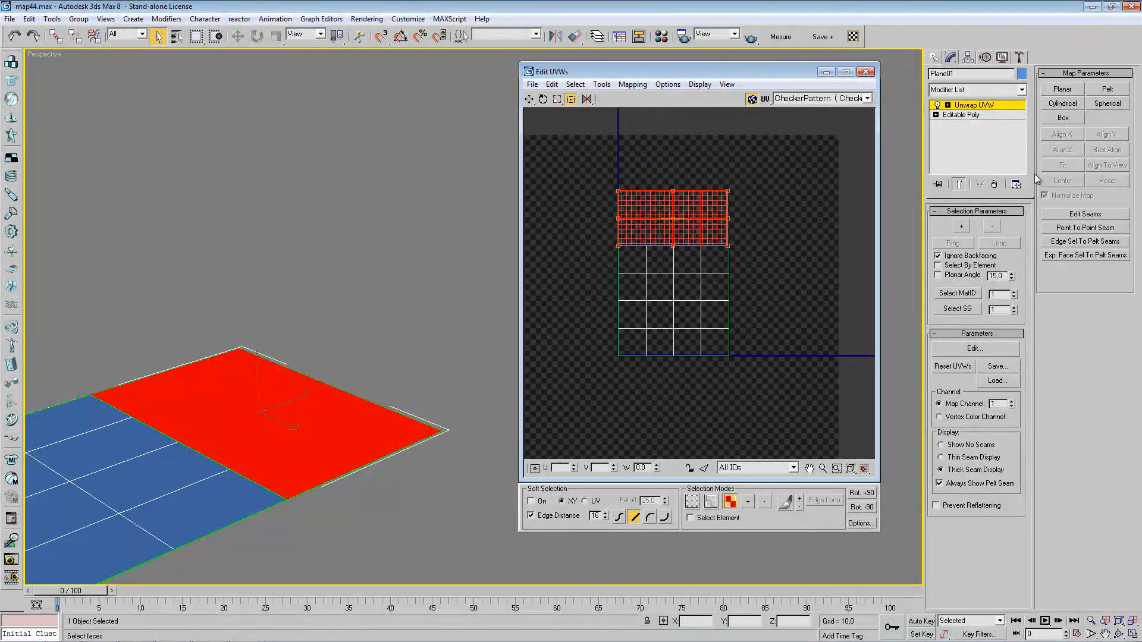
- Remove the Unwrap UVW modifier from the plane, add a fresh one, and open its UV editor beside the mesh
{"action": "left_click", "coordinate": [993, 183]}
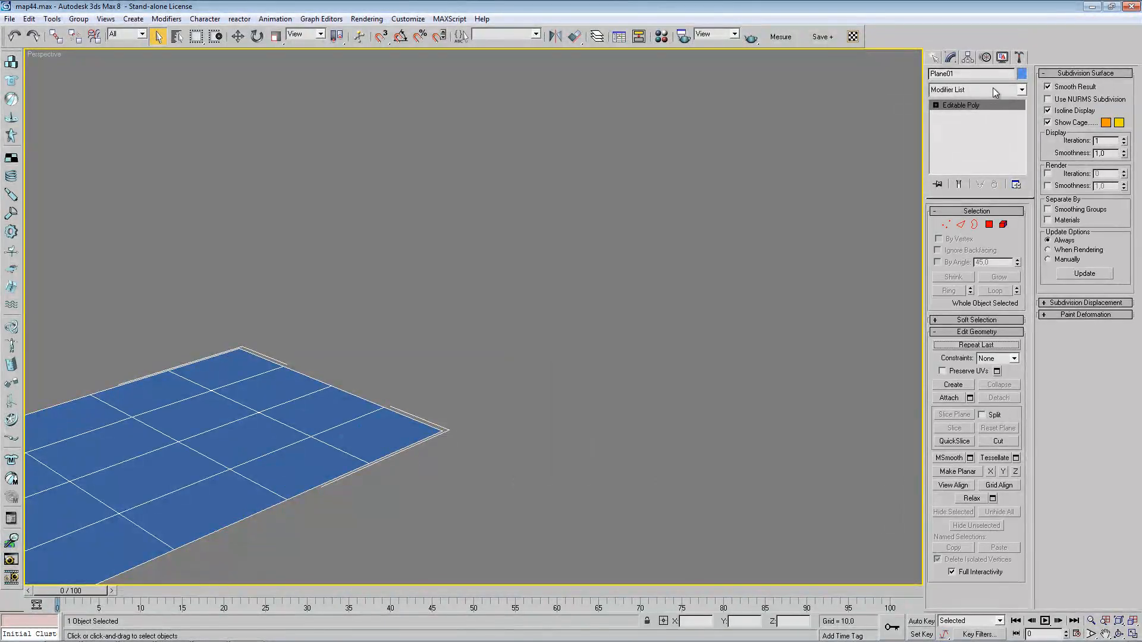
{"action": "left_click", "coordinate": [997, 88]}
{"action": "left_click", "coordinate": [1019, 301]}
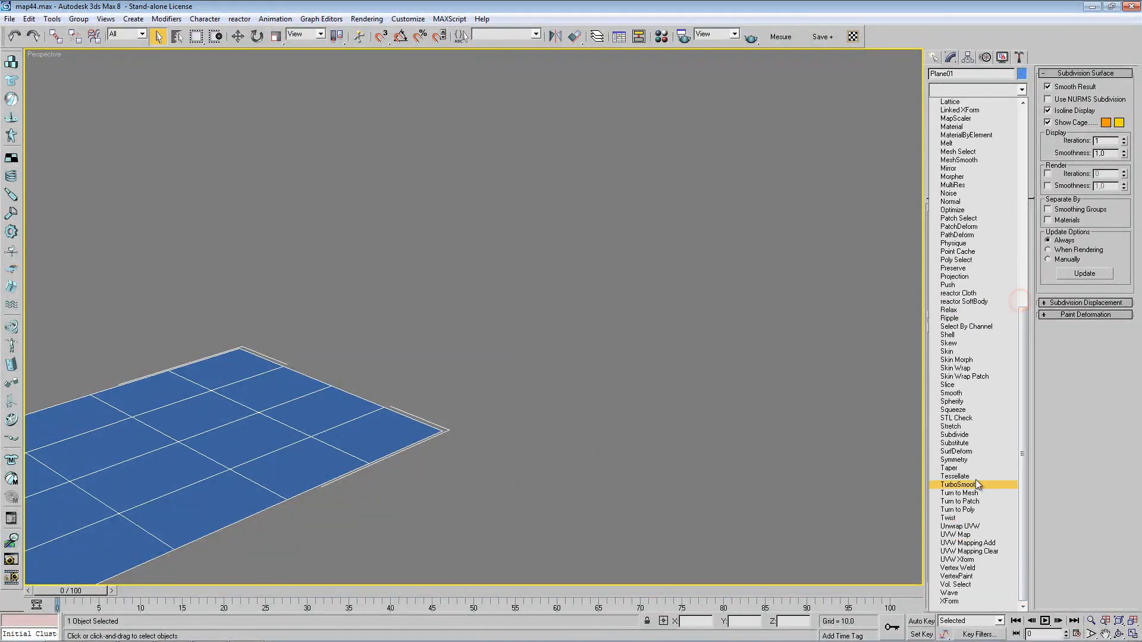
{"action": "left_click", "coordinate": [959, 526]}
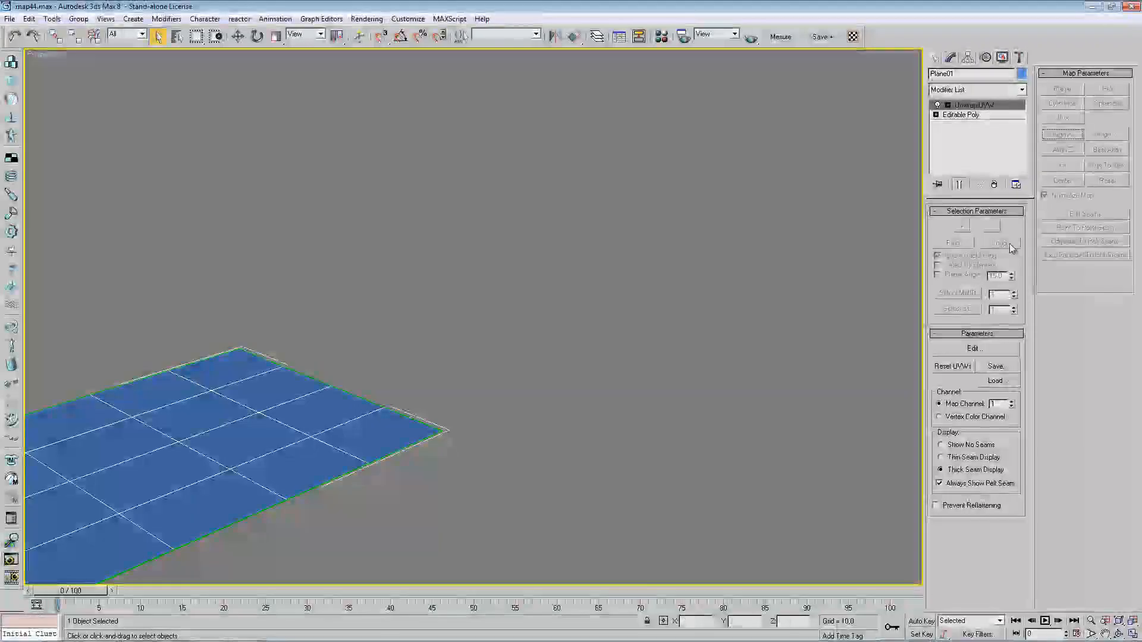
{"action": "left_click", "coordinate": [972, 348]}
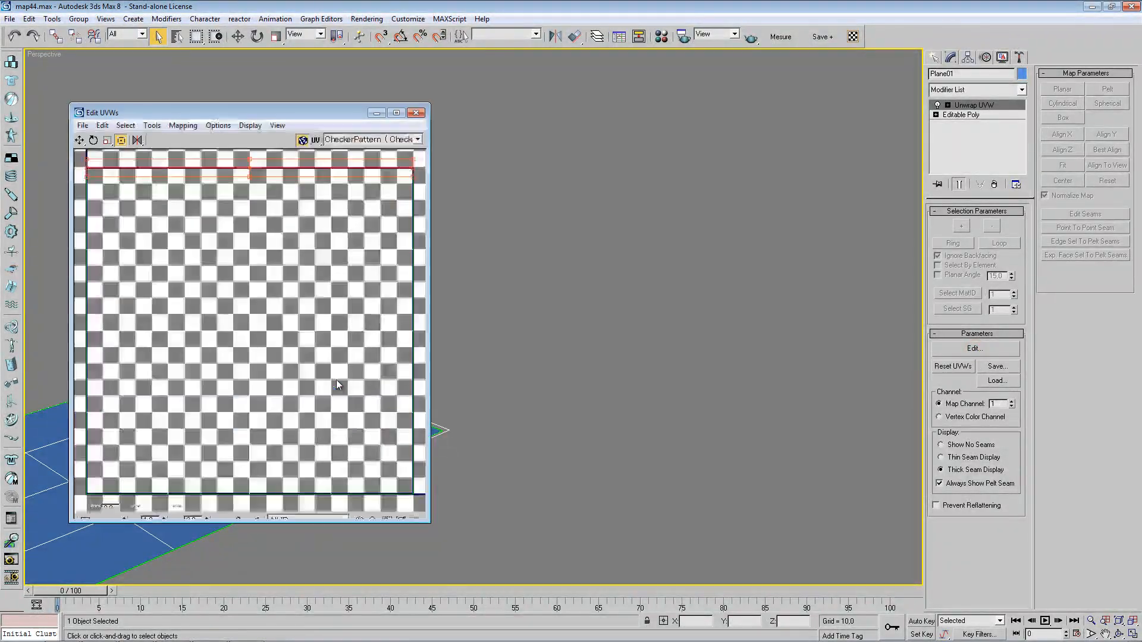
{"action": "left_click_drag", "start_coordinate": [266, 112], "coordinate": [687, 102]}
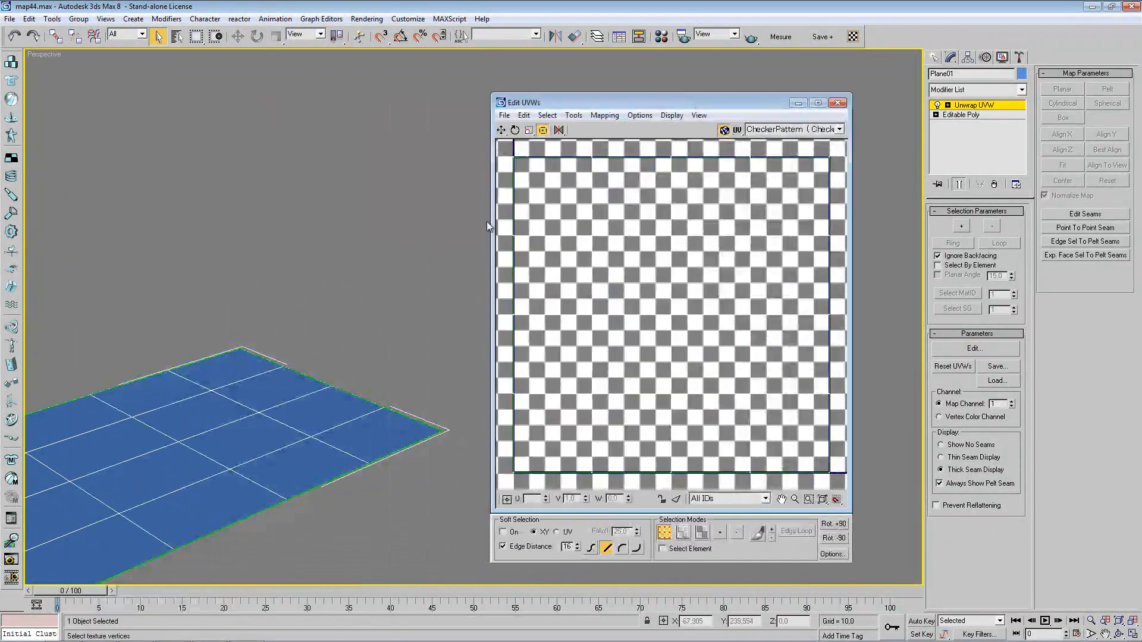
- Select the extruded faces in face mode, and set the UV editor's Tile Brightness to 0,5
{"action": "left_click", "coordinate": [702, 532]}
{"action": "left_click", "coordinate": [273, 408]}
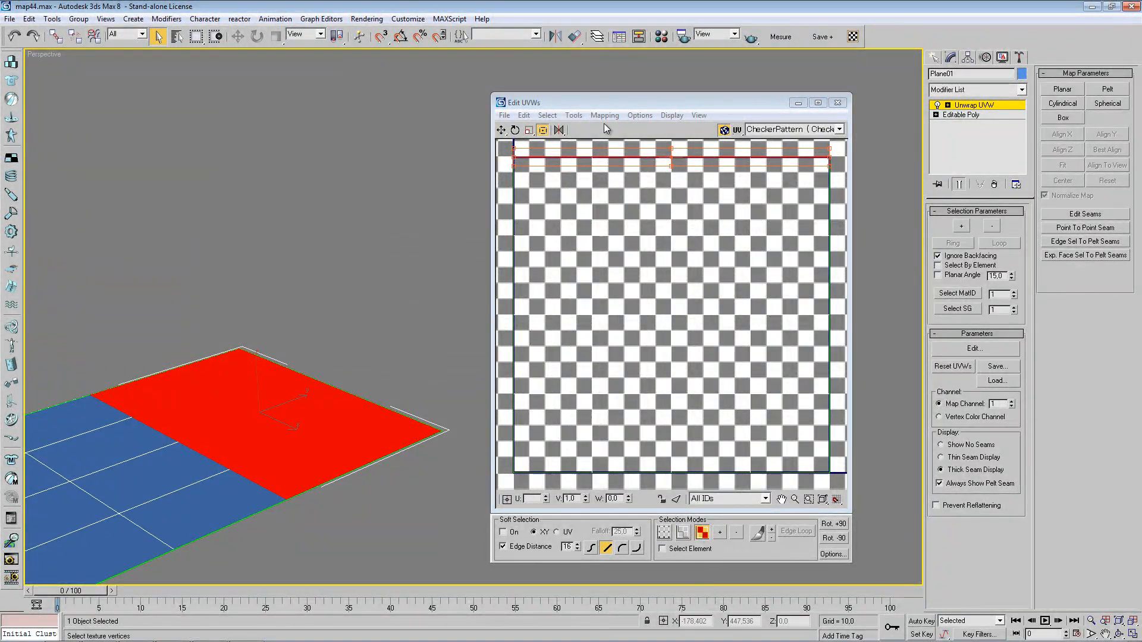
{"action": "left_click", "coordinate": [662, 115]}
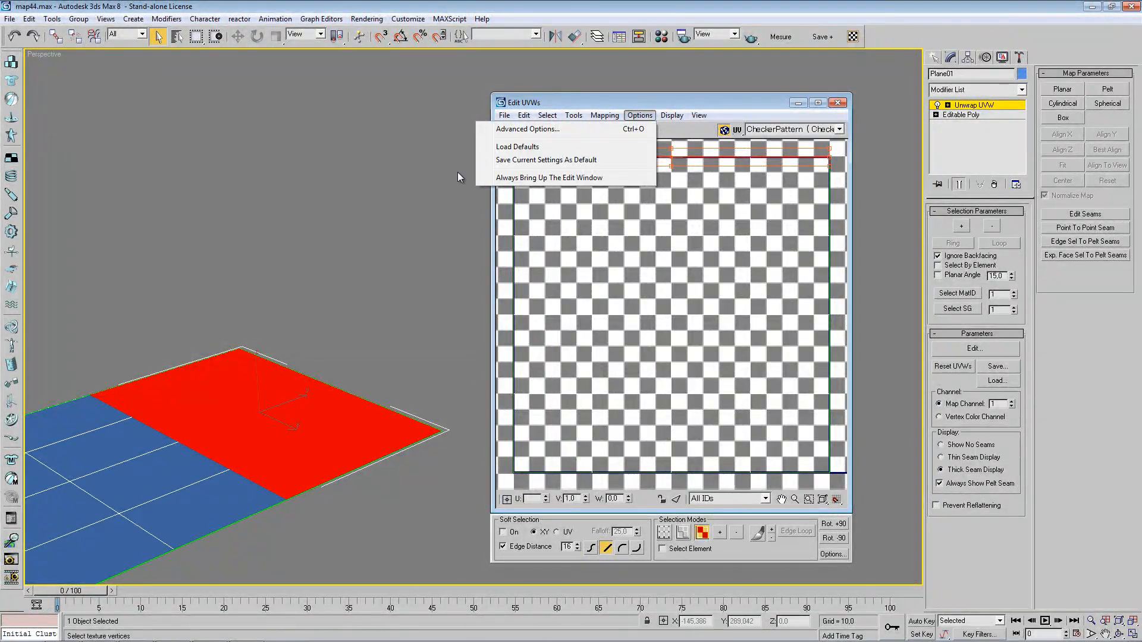
{"action": "left_click", "coordinate": [571, 128]}
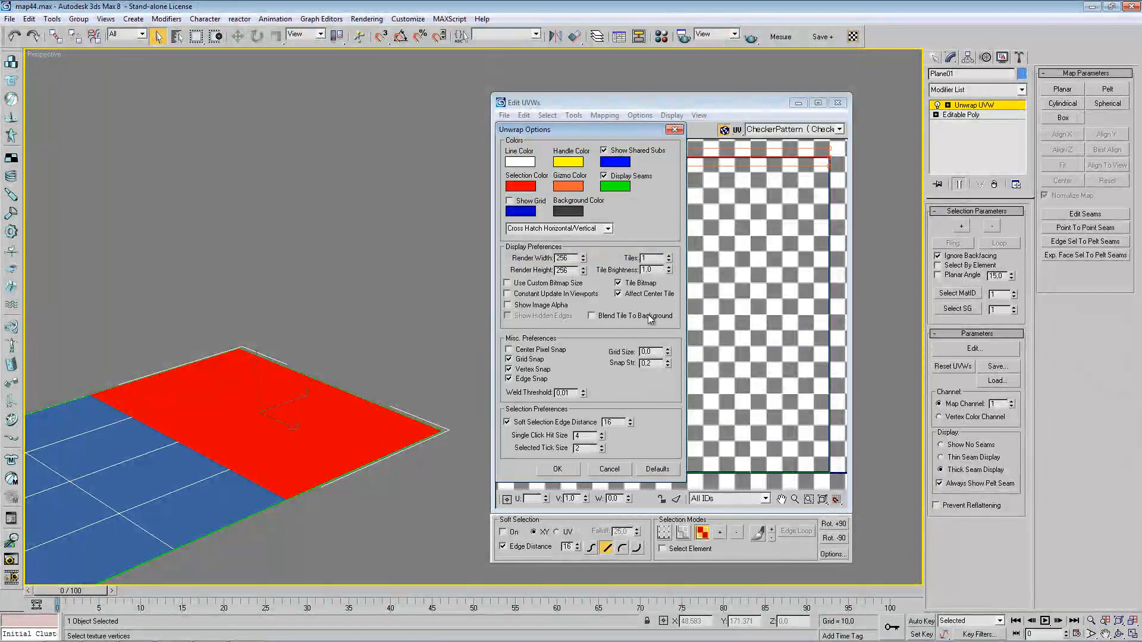
{"action": "double_click", "coordinate": [654, 269]}
{"action": "type", "text": "0,5"}
{"action": "key", "text": "Return"}
{"action": "left_click", "coordinate": [557, 469]}
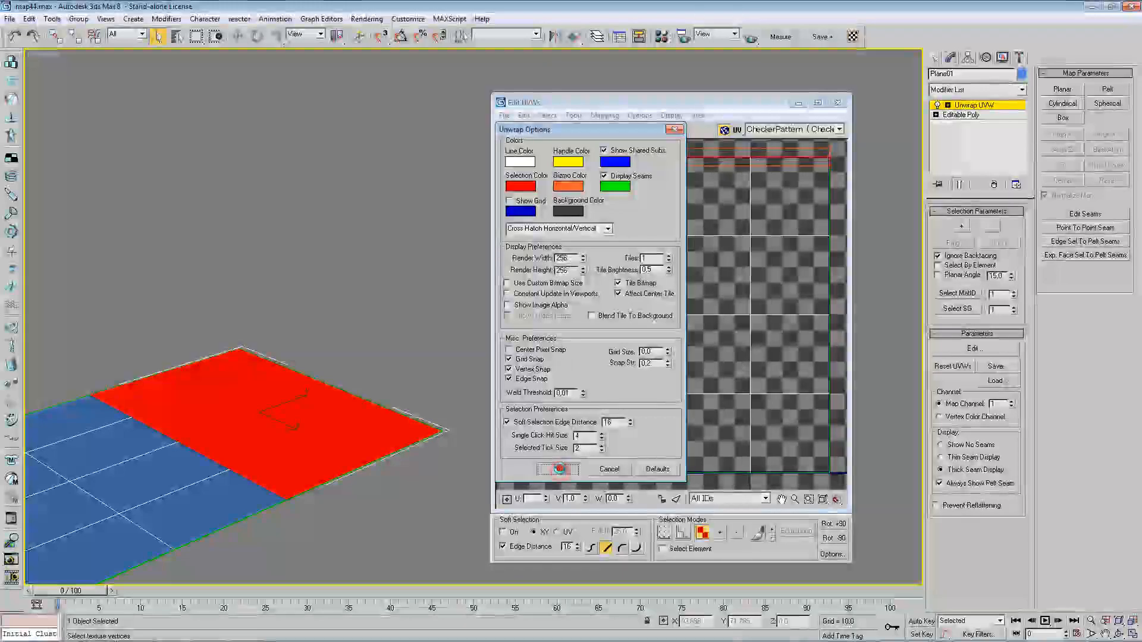
- Detach the selected faces' UVs from the grid's top edge and move them a short distance above it
{"action": "scroll", "coordinate": [619, 326], "scroll_direction": "down", "scroll_amount": 3}
{"action": "scroll", "coordinate": [619, 321], "scroll_direction": "down", "scroll_amount": 2}
{"action": "scroll", "coordinate": [191, 390], "scroll_direction": "up", "scroll_amount": 2}
{"action": "right_click", "coordinate": [622, 265]}
{"action": "left_click", "coordinate": [663, 308]}
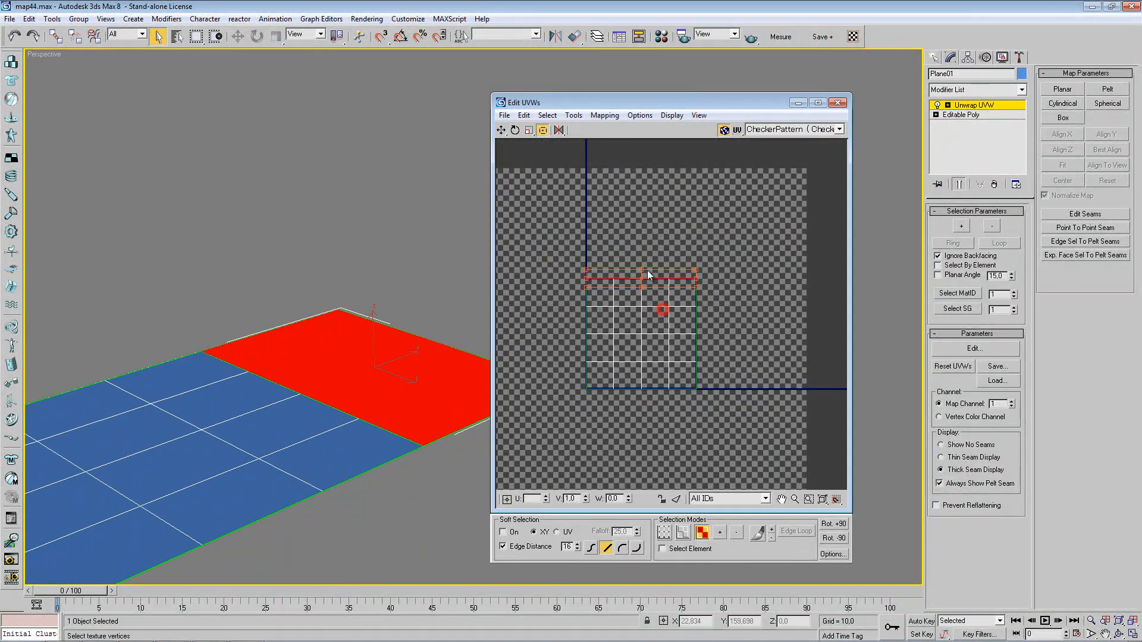
{"action": "left_click_drag", "start_coordinate": [647, 270], "coordinate": [648, 244]}
- Select single faces on both sides of the seam in the mesh to compare where their UVs lie
{"action": "left_click", "coordinate": [273, 325]}
{"action": "left_click", "coordinate": [265, 342]}
{"action": "middle_click_drag", "start_coordinate": [224, 388], "coordinate": [295, 230], "text": "alt"}
{"action": "left_click", "coordinate": [300, 263]}
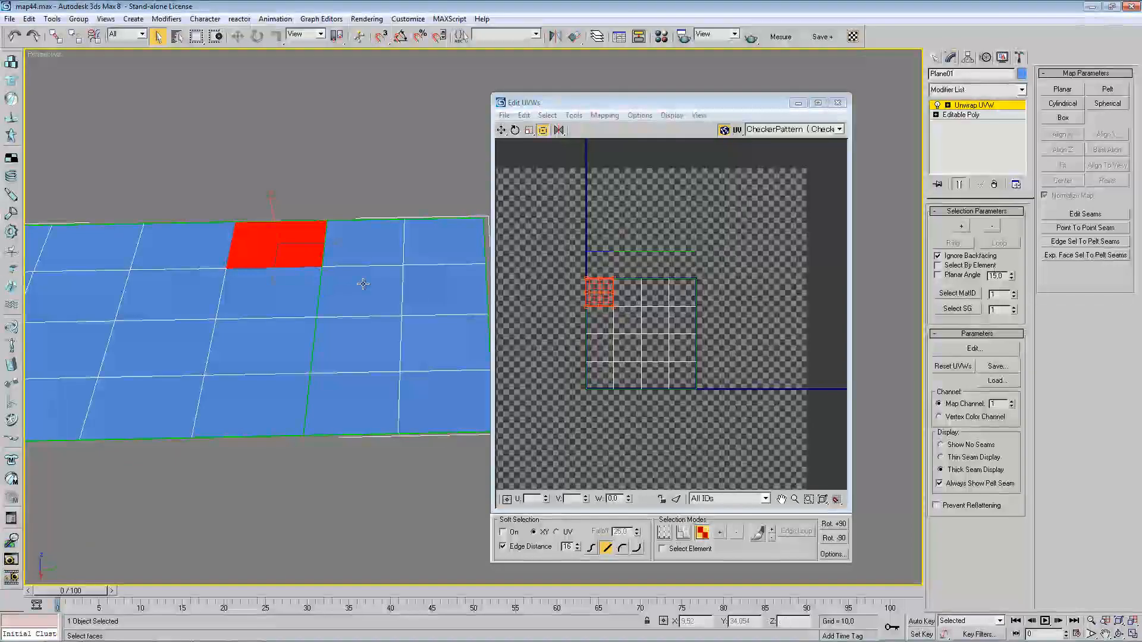
{"action": "left_click", "coordinate": [360, 246]}
{"action": "middle_click_drag", "start_coordinate": [254, 244], "coordinate": [327, 351], "text": "alt"}
{"action": "scroll", "coordinate": [295, 334], "scroll_direction": "down", "scroll_amount": 5}
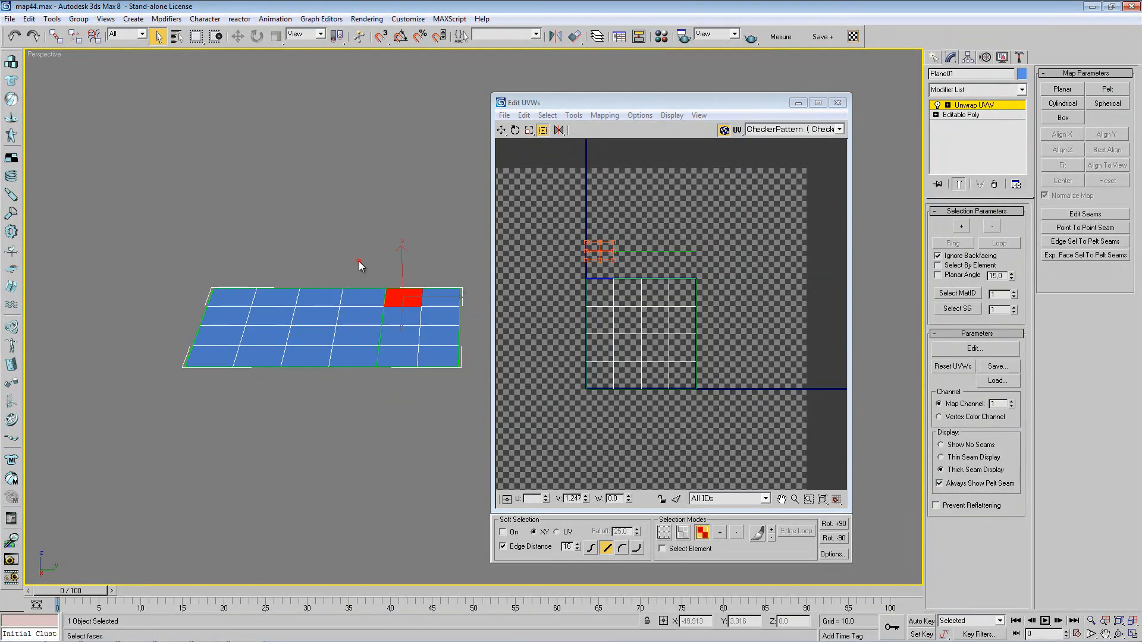
- Select the original column of faces bordering the extruded ones and copy its UVs
{"action": "left_click", "coordinate": [358, 397]}
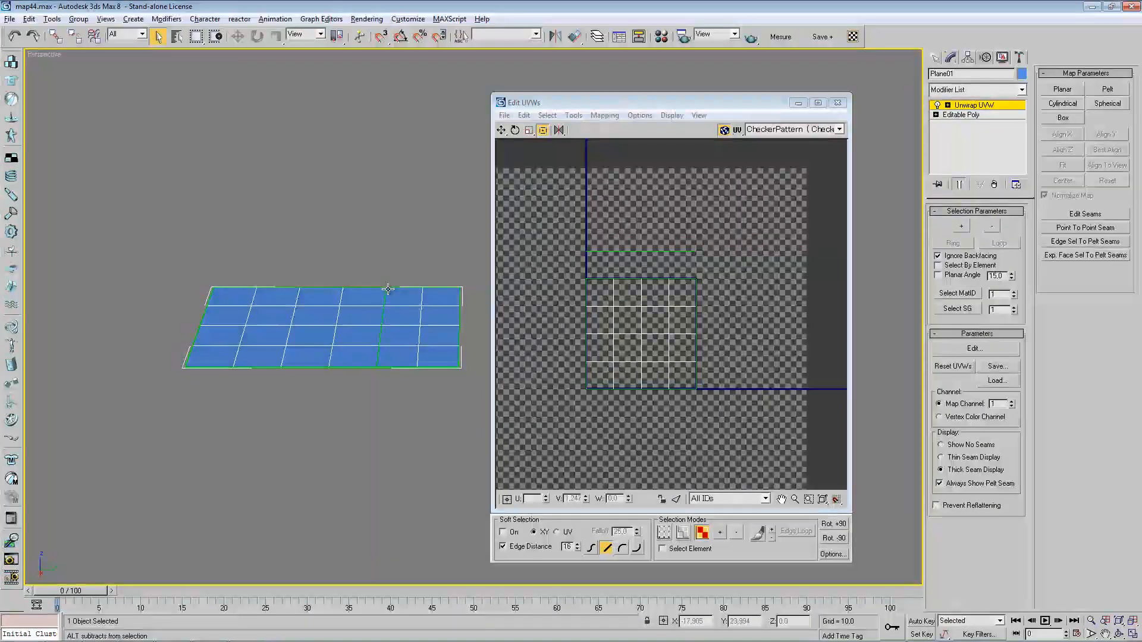
{"action": "middle_click_drag", "start_coordinate": [372, 280], "coordinate": [359, 287], "text": "alt"}
{"action": "left_click_drag", "start_coordinate": [358, 281], "coordinate": [349, 395]}
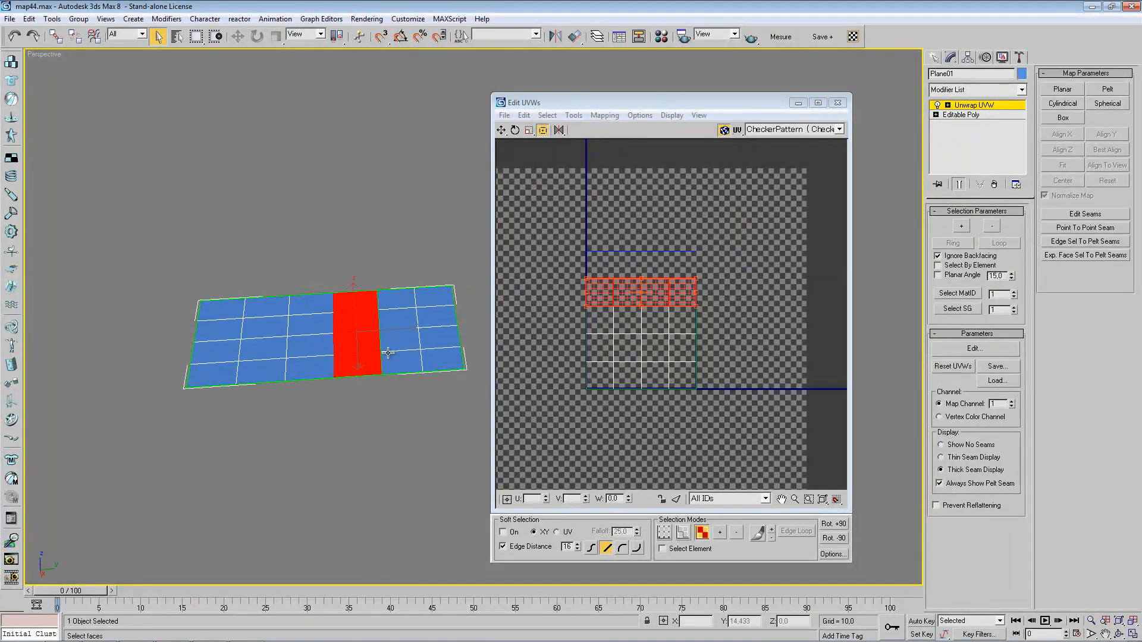
{"action": "right_click", "coordinate": [614, 295]}
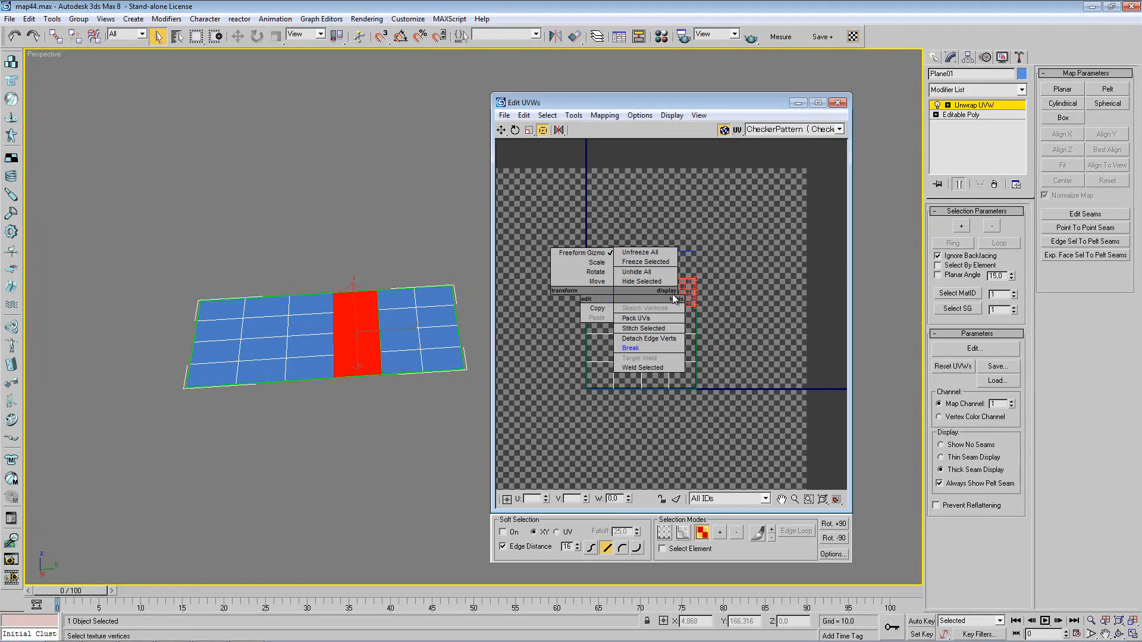
{"action": "left_click_drag", "start_coordinate": [402, 276], "coordinate": [401, 393]}
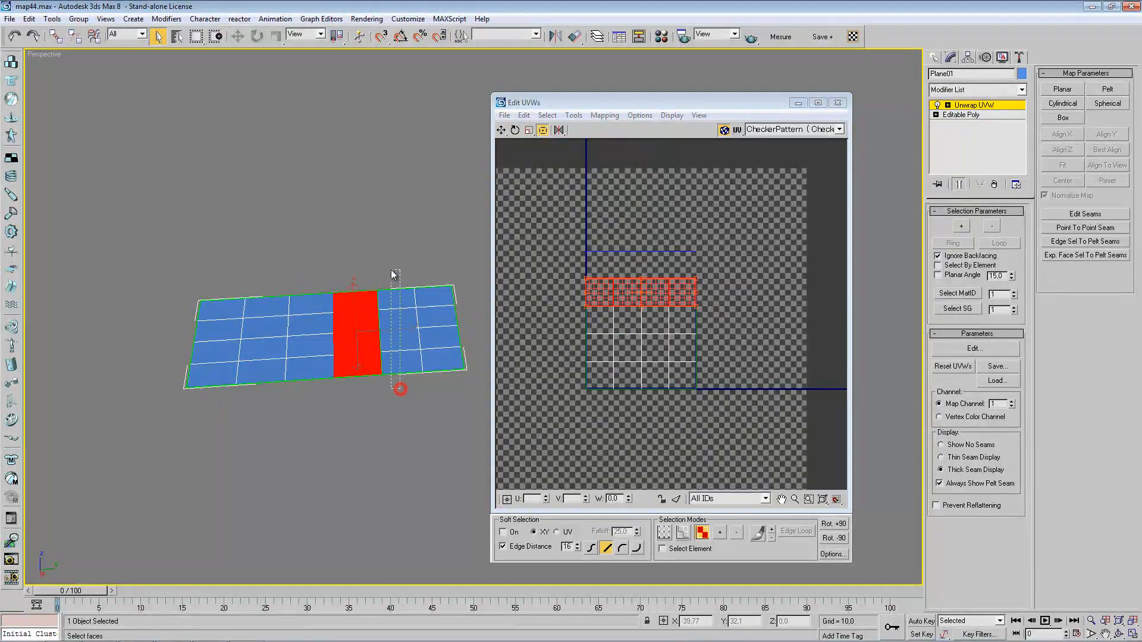
{"action": "left_click_drag", "start_coordinate": [359, 275], "coordinate": [361, 429]}
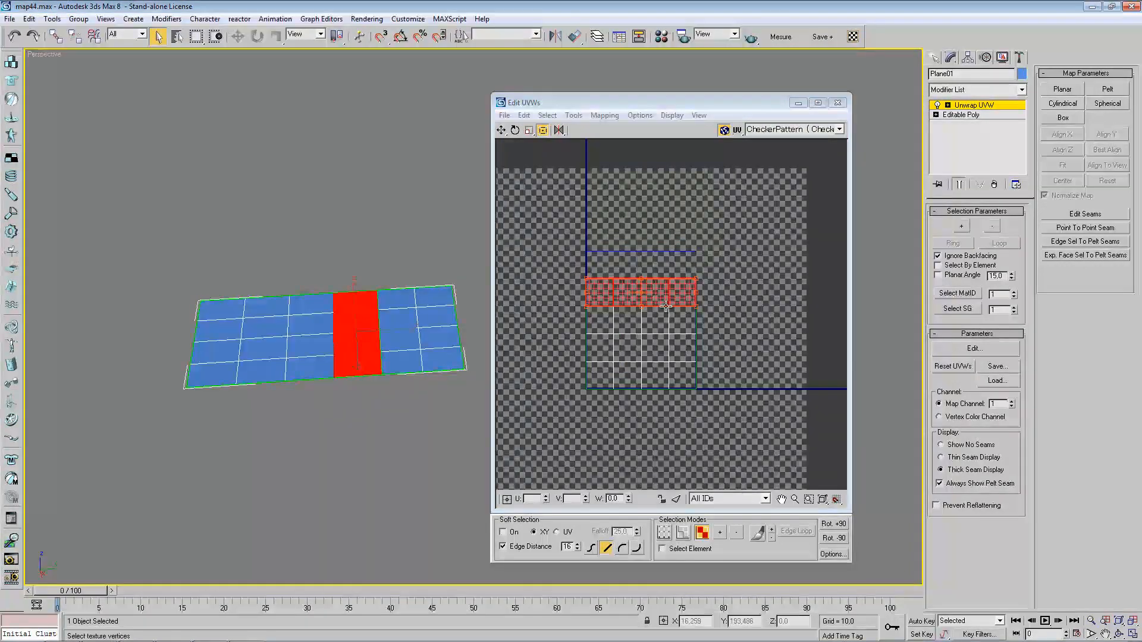
{"action": "right_click", "coordinate": [615, 297]}
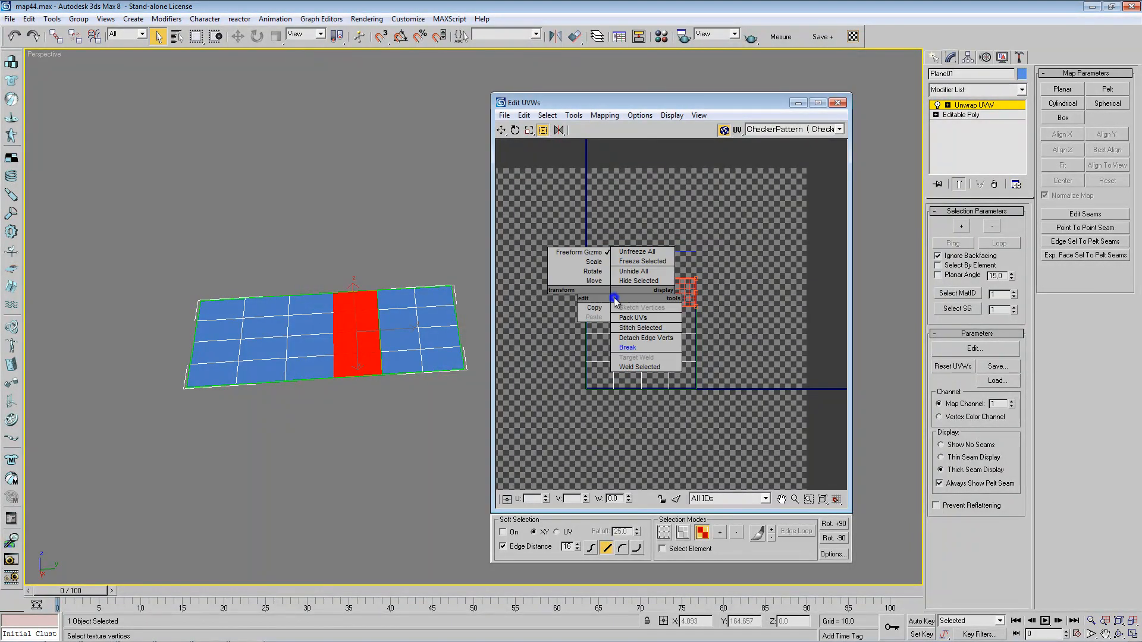
{"action": "left_click", "coordinate": [596, 305]}
- Select the first extruded column of faces and break its UVs from the neighbouring column
{"action": "left_click_drag", "start_coordinate": [399, 274], "coordinate": [394, 401]}
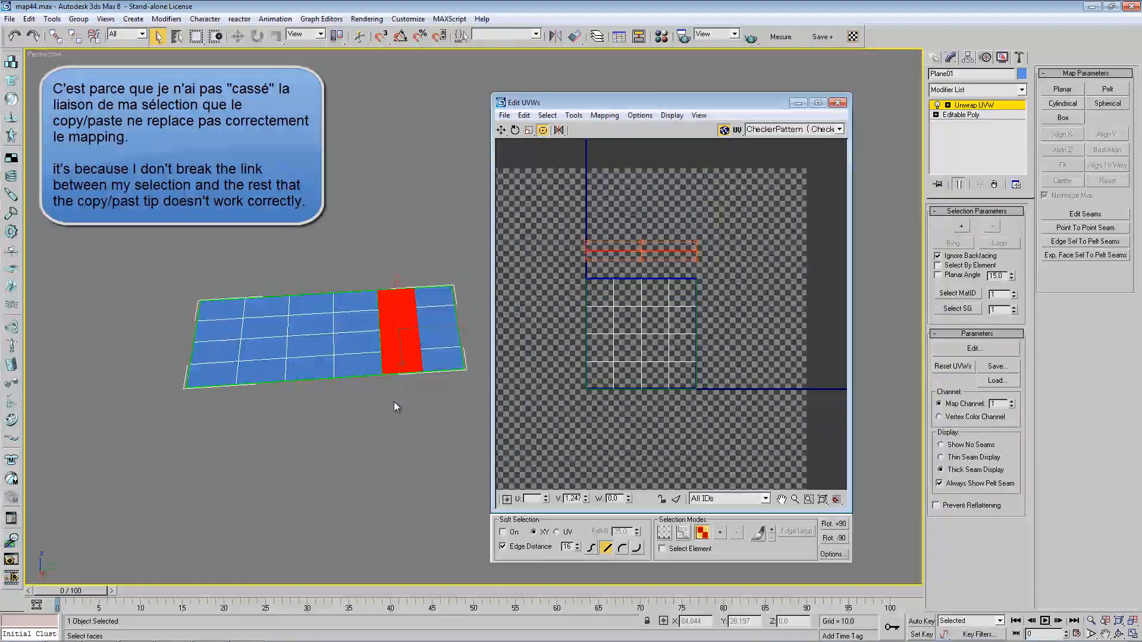
{"action": "right_click", "coordinate": [589, 262]}
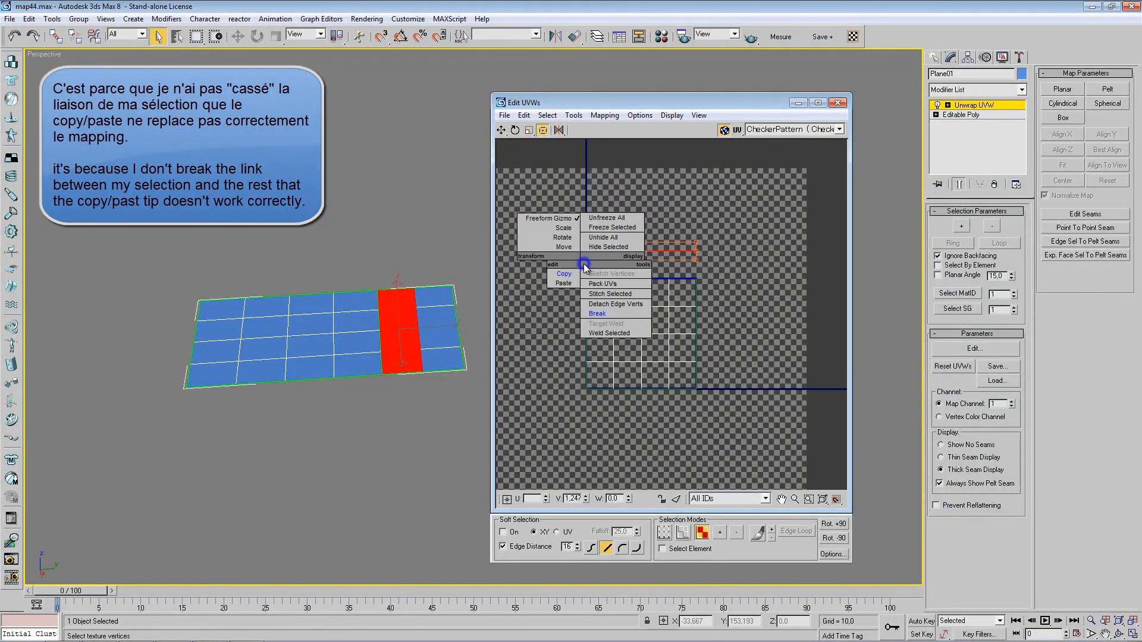
{"action": "left_click", "coordinate": [604, 313]}
{"action": "left_click", "coordinate": [593, 313]}
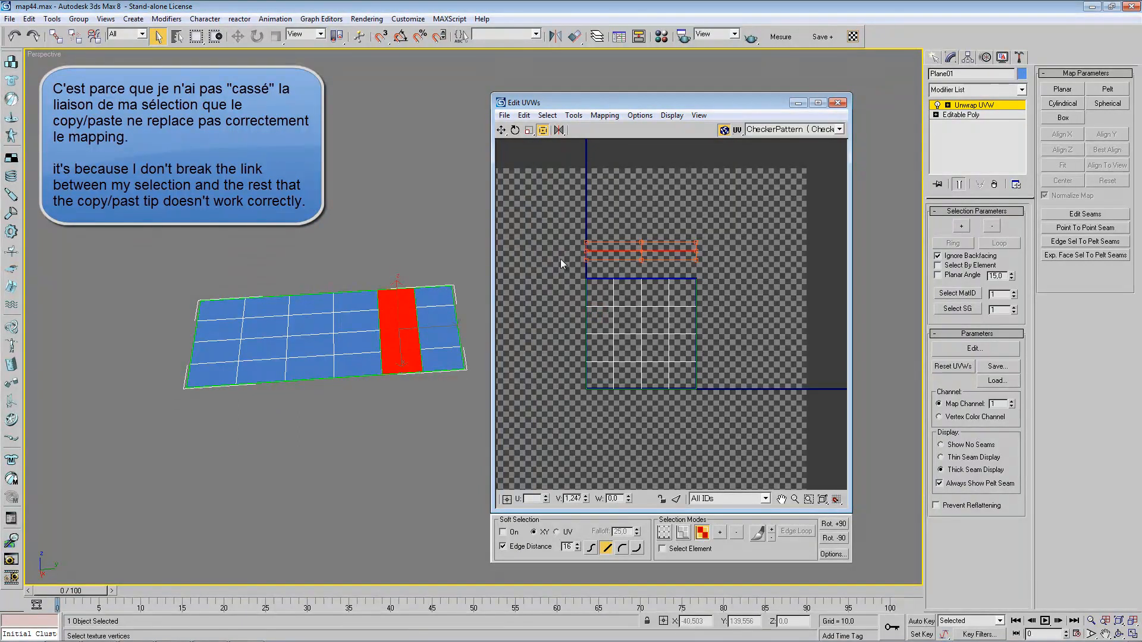
- Reselect the first extruded column of faces and paste the copied UVs onto it
{"action": "scroll", "coordinate": [293, 388], "scroll_direction": "up", "scroll_amount": 6}
{"action": "middle_click_drag", "start_coordinate": [281, 405], "coordinate": [407, 404]}
{"action": "left_click", "coordinate": [282, 168]}
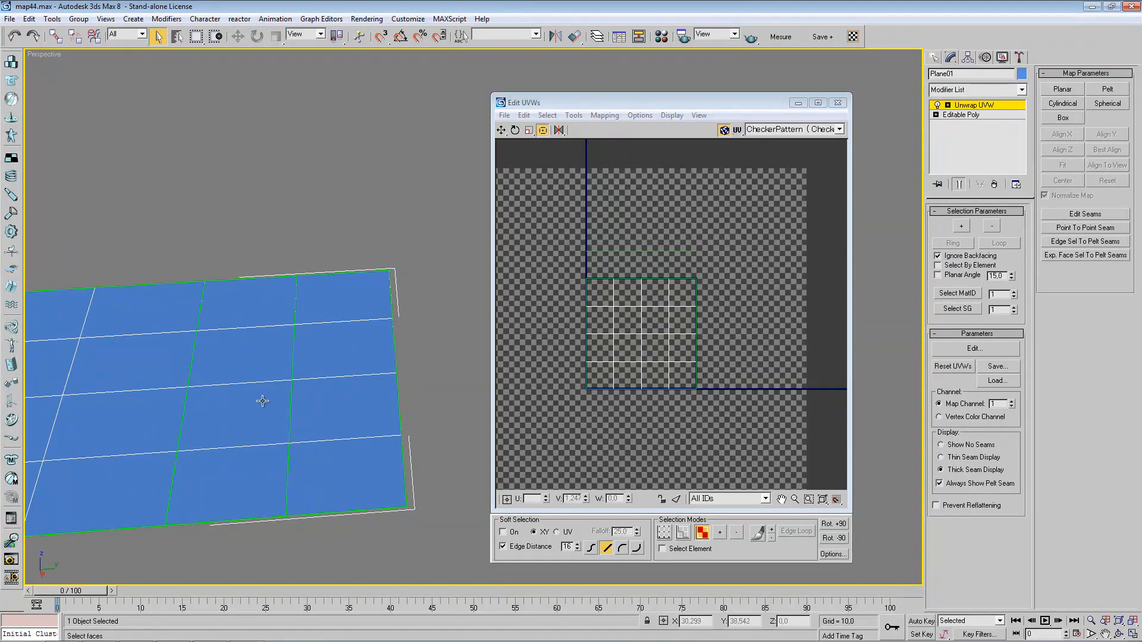
{"action": "left_click_drag", "start_coordinate": [254, 204], "coordinate": [269, 569]}
{"action": "right_click", "coordinate": [642, 252]}
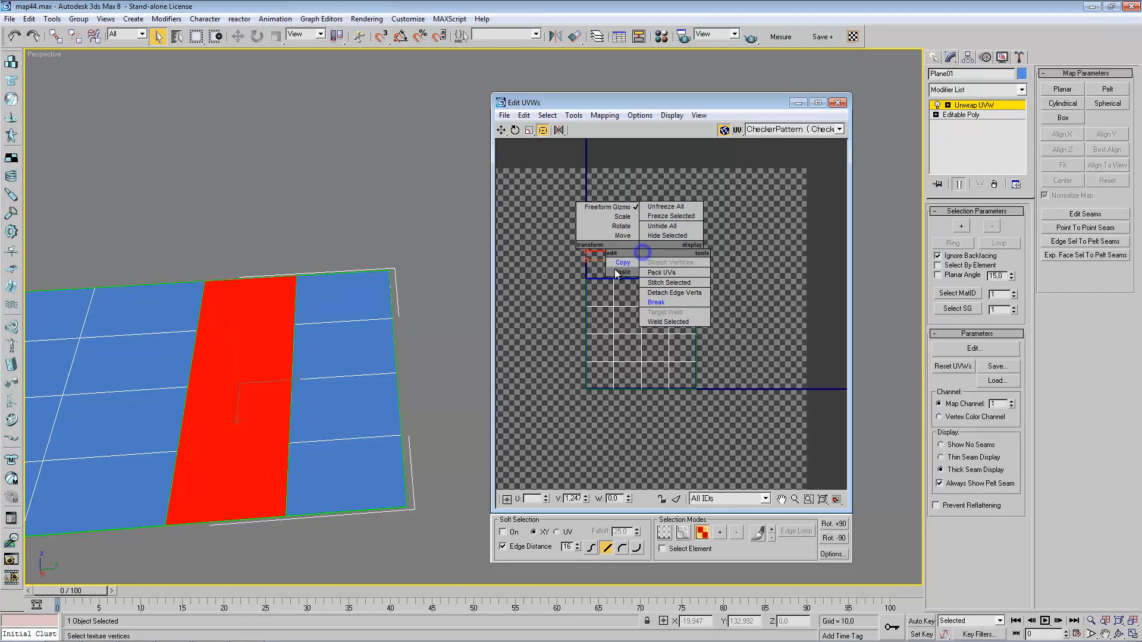
{"action": "left_click", "coordinate": [624, 272]}
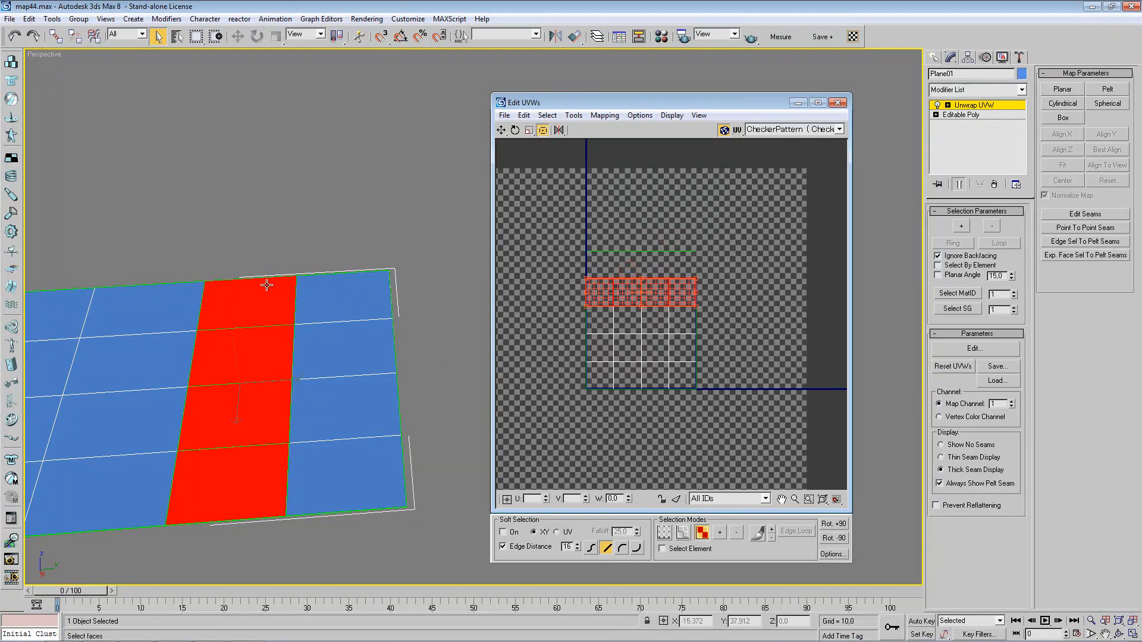
- Select face columns on both sides of the extrusion seam to compare where their UVs lie
{"action": "left_click_drag", "start_coordinate": [156, 259], "coordinate": [135, 472]}
{"action": "left_click_drag", "start_coordinate": [255, 242], "coordinate": [240, 414]}
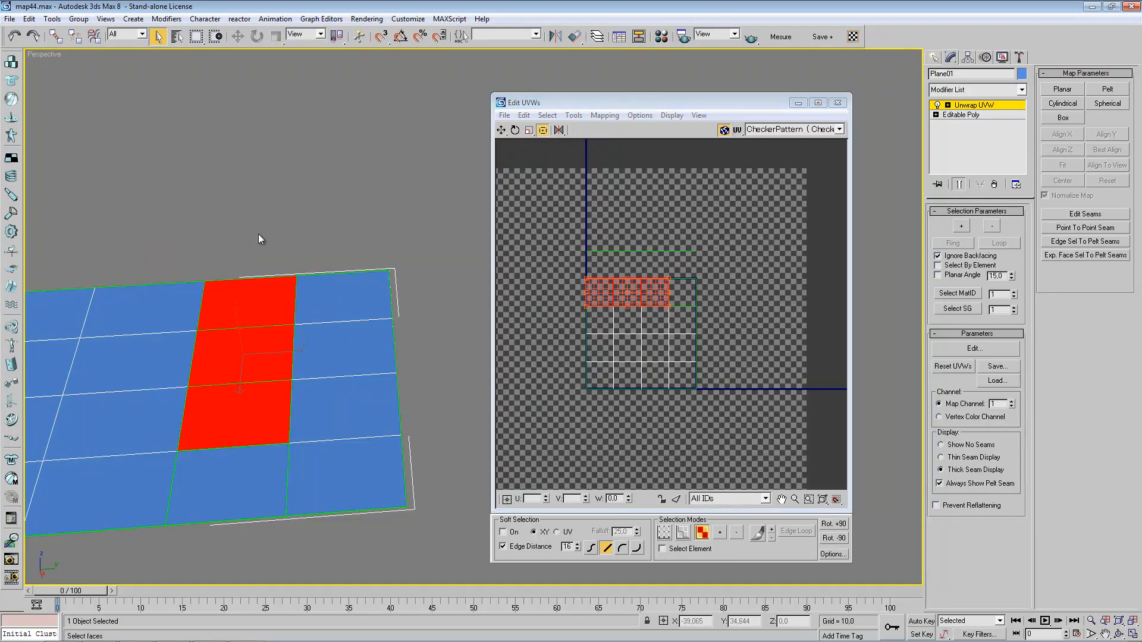
{"action": "middle_click_drag", "start_coordinate": [194, 311], "coordinate": [343, 291]}
{"action": "left_click_drag", "start_coordinate": [320, 237], "coordinate": [306, 540]}
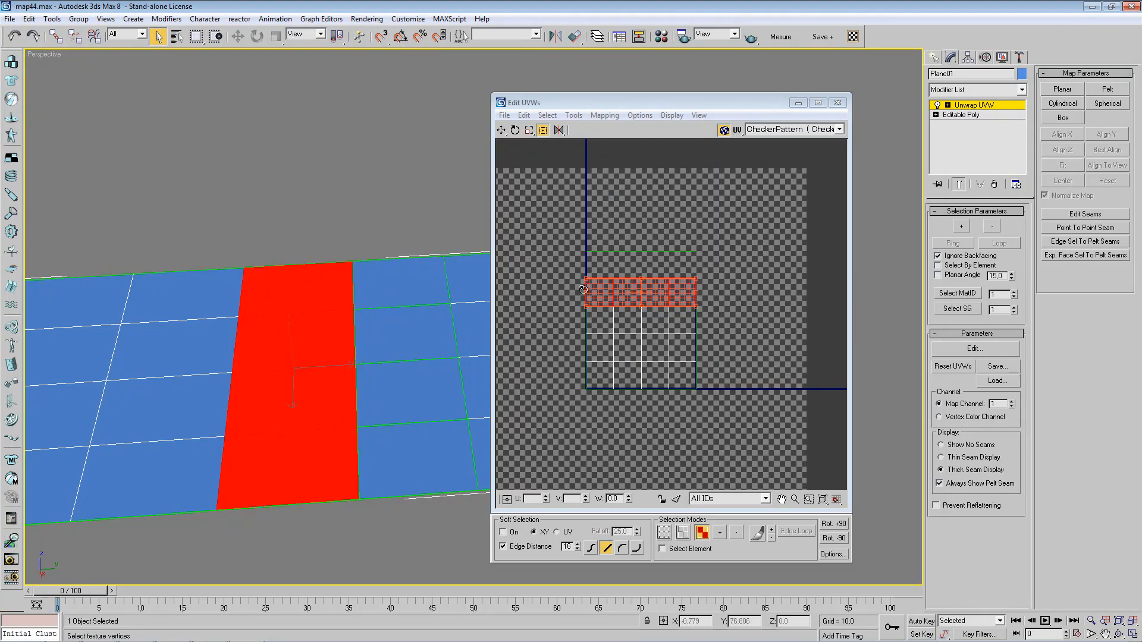
- Select the first extruded column of faces and move its UVs into the row directly above the original UV block
{"action": "left_click_drag", "start_coordinate": [416, 236], "coordinate": [430, 549]}
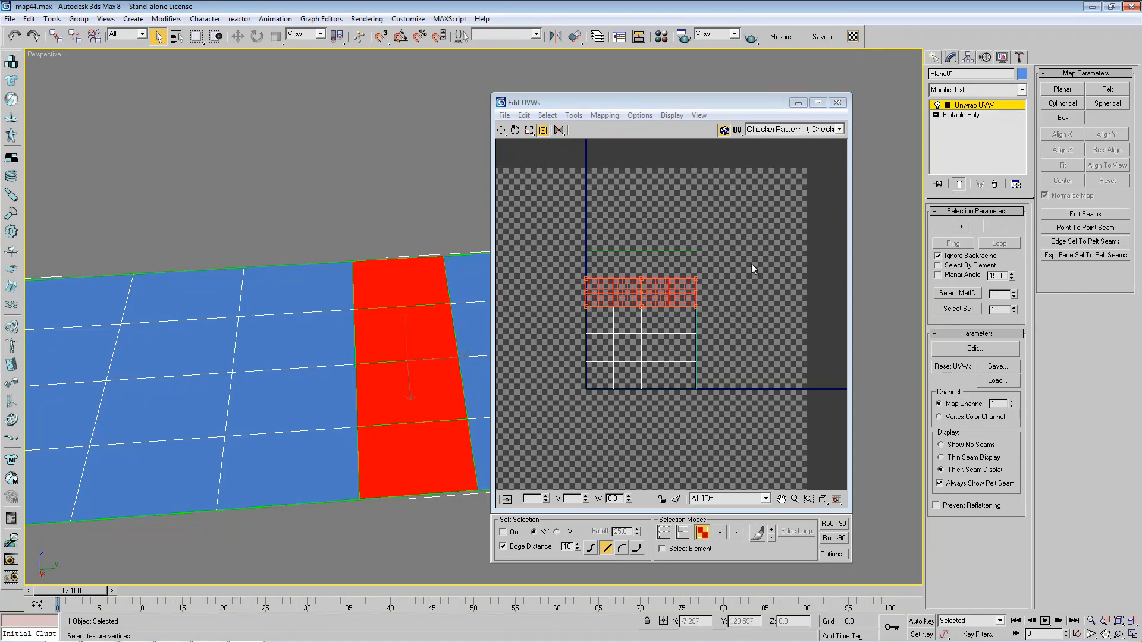
{"action": "left_click_drag", "start_coordinate": [626, 295], "coordinate": [729, 242]}
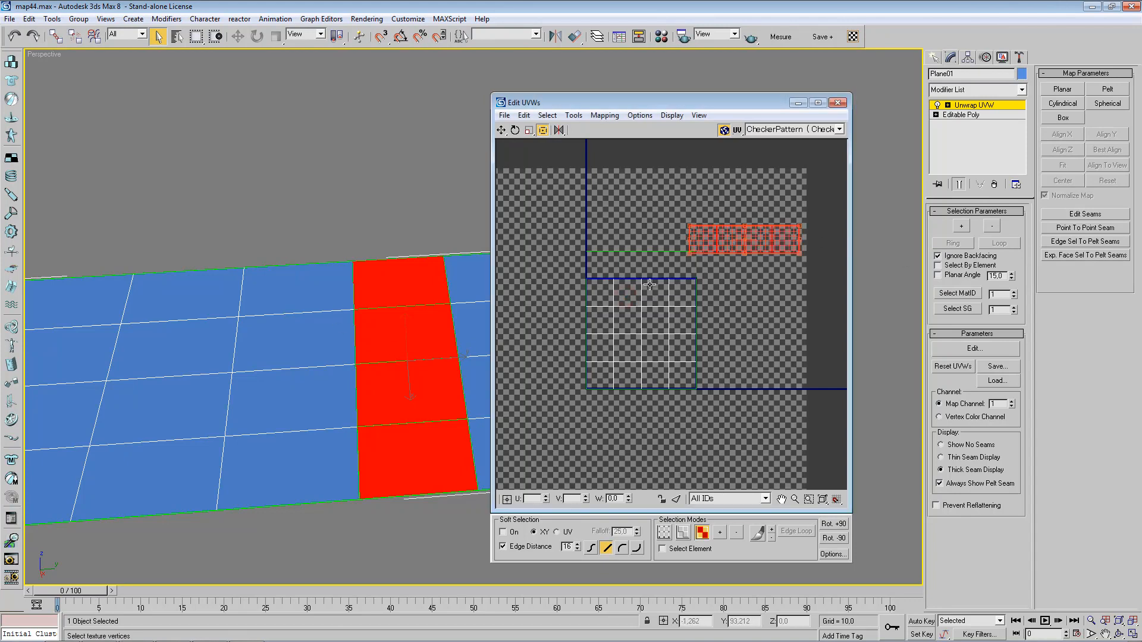
{"action": "left_click_drag", "start_coordinate": [296, 245], "coordinate": [309, 556]}
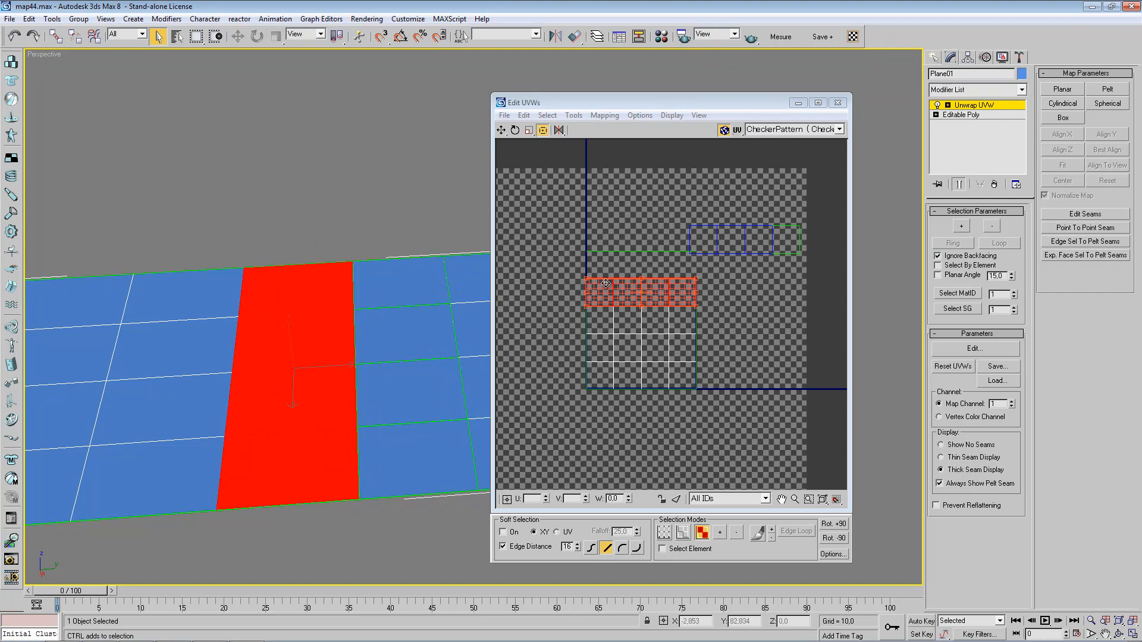
{"action": "key", "text": "ctrl+z"}
{"action": "middle_click_drag", "start_coordinate": [441, 307], "coordinate": [289, 301]}
{"action": "left_click_drag", "start_coordinate": [743, 245], "coordinate": [644, 270]}
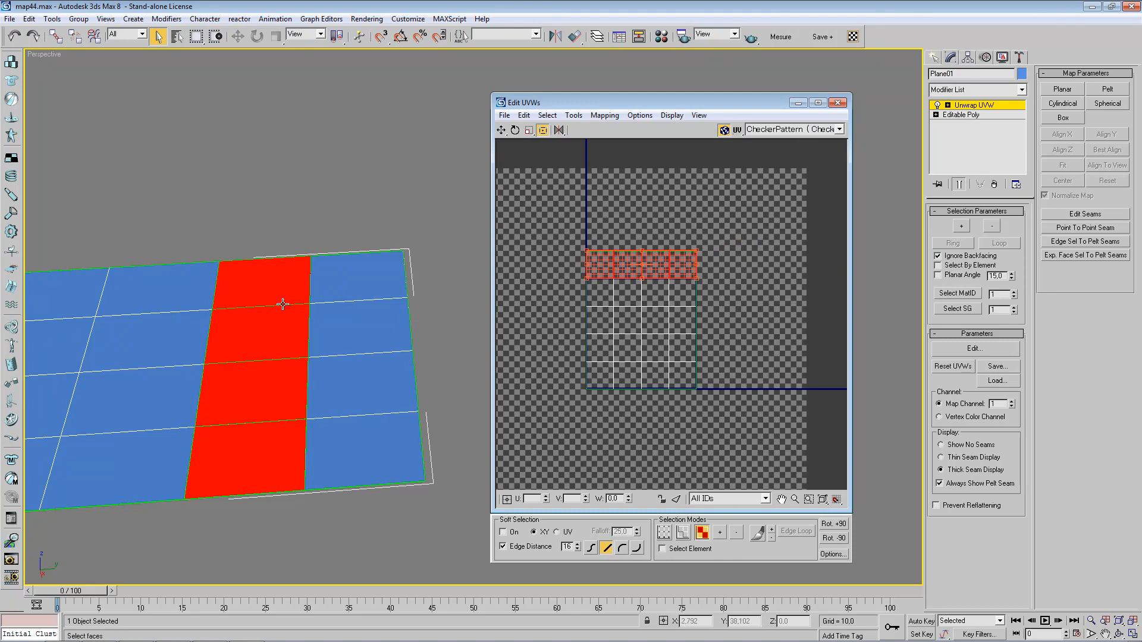
- Copy the UVs of the first extruded column of faces
{"action": "right_click", "coordinate": [300, 341]}
{"action": "right_click", "coordinate": [645, 256]}
{"action": "left_click", "coordinate": [629, 278]}
- Paste the copied UVs onto the outer extruded column of faces and move them up one row
{"action": "left_click_drag", "start_coordinate": [454, 237], "coordinate": [327, 540]}
{"action": "right_click", "coordinate": [645, 260]}
{"action": "left_click", "coordinate": [629, 270]}
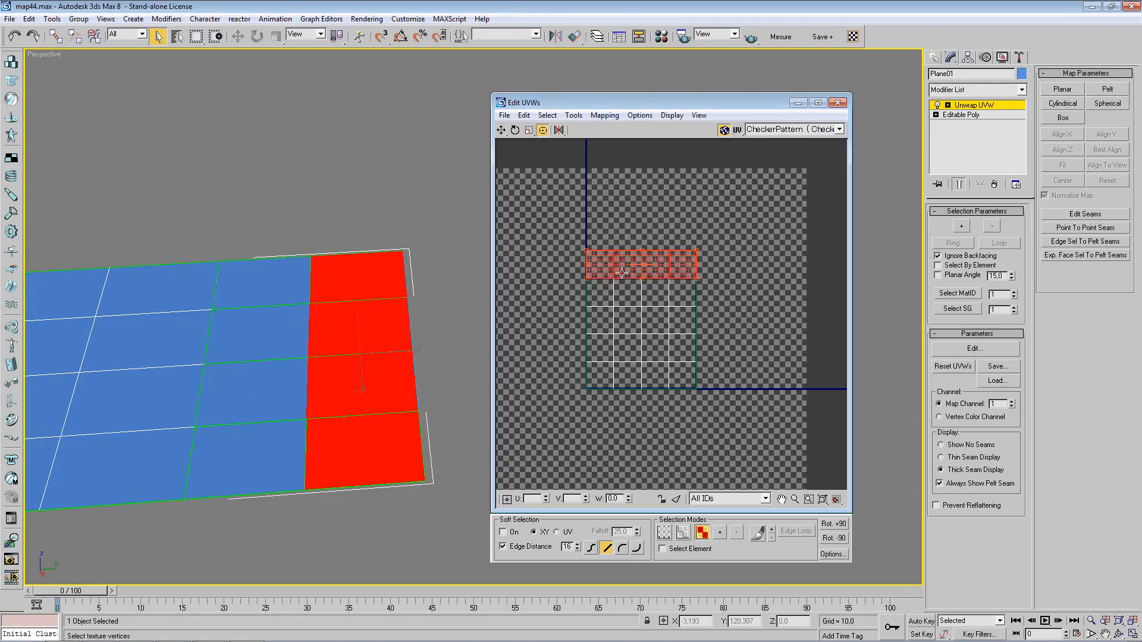
{"action": "left_click_drag", "start_coordinate": [611, 269], "coordinate": [613, 240]}
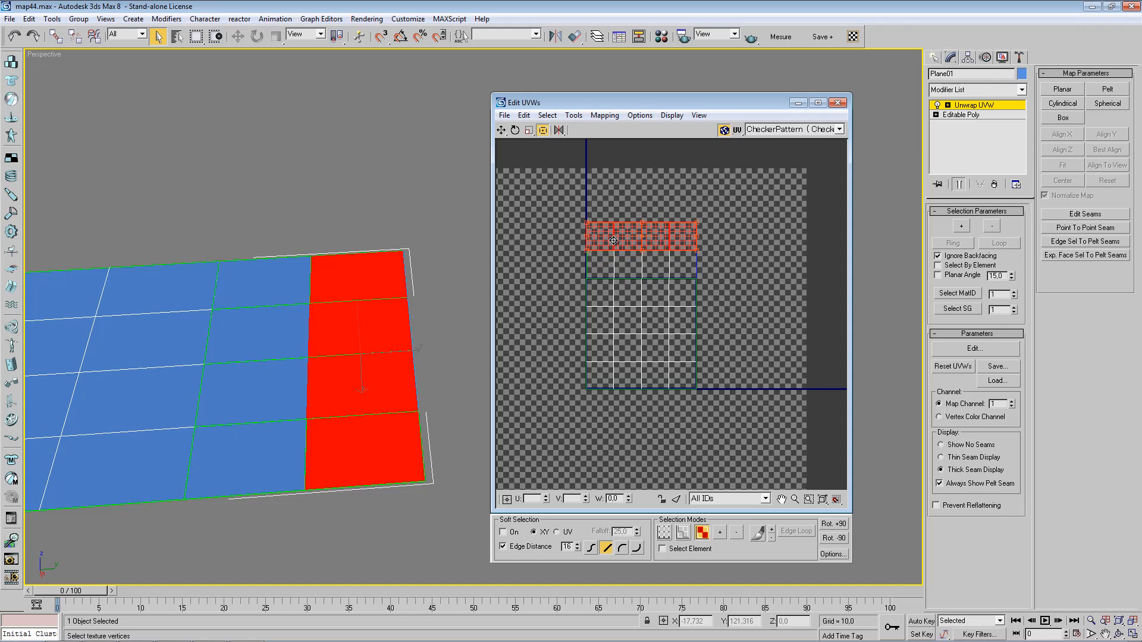
{"action": "left_click", "coordinate": [719, 291]}
- Select the first extruded column and a few UV faces to check how the two new rows line up
{"action": "left_click_drag", "start_coordinate": [278, 228], "coordinate": [260, 506]}
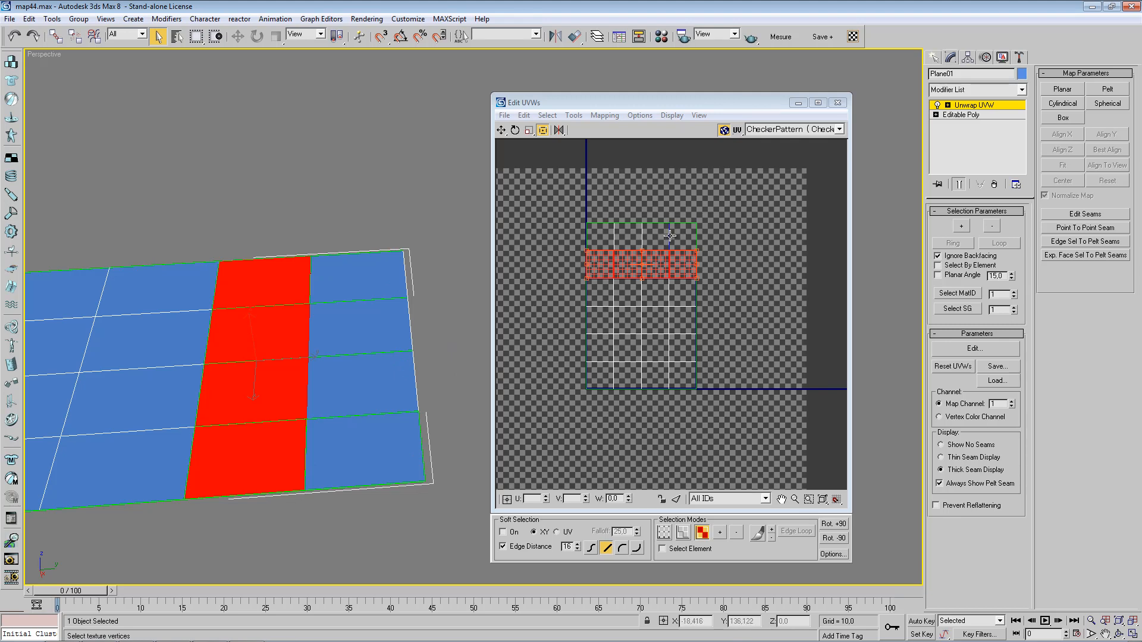
{"action": "left_click", "coordinate": [671, 237]}
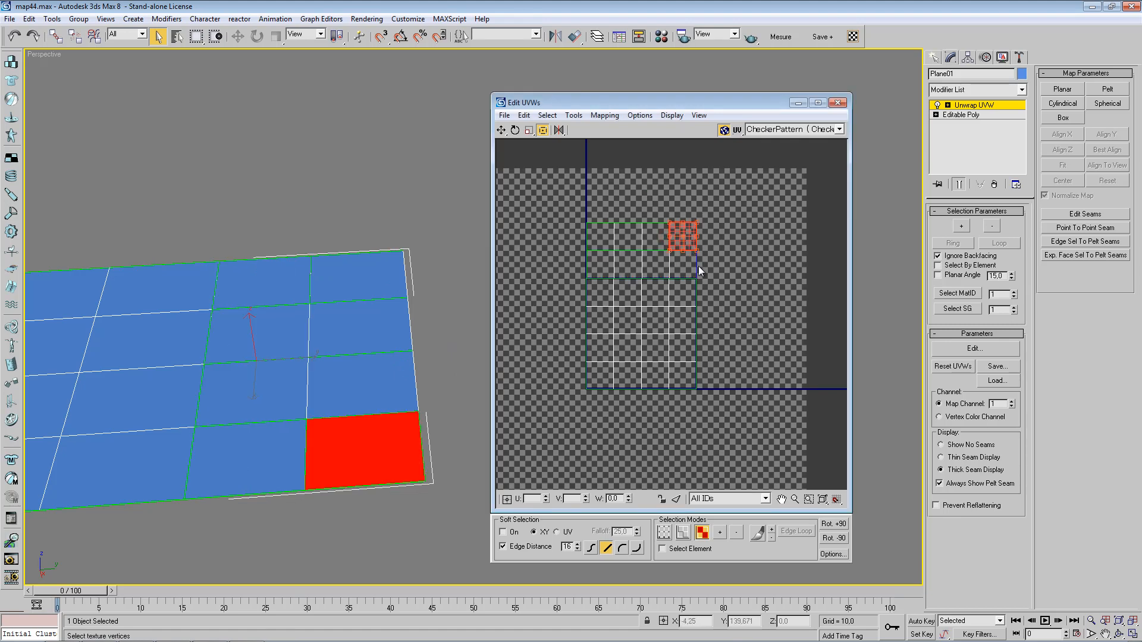
{"action": "left_click", "coordinate": [720, 263]}
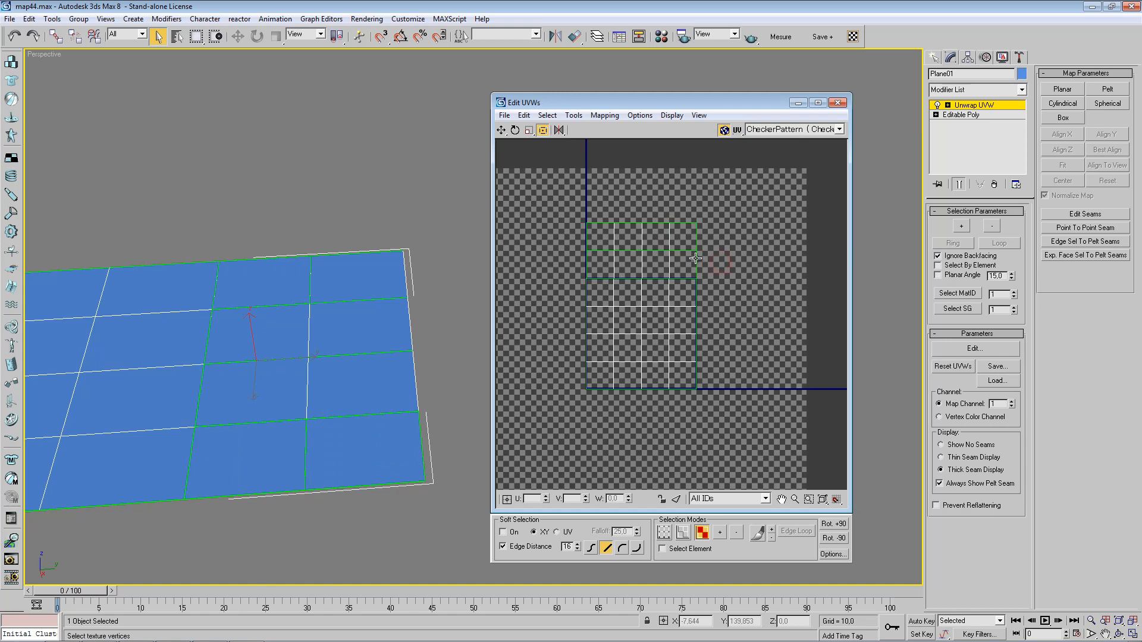
{"action": "left_click_drag", "start_coordinate": [585, 266], "coordinate": [679, 235]}
{"action": "left_click", "coordinate": [533, 245]}
- Show the CheckerPattern texture on the plane and select the first extruded column's UV row to inspect the mapping
{"action": "left_click", "coordinate": [785, 129]}
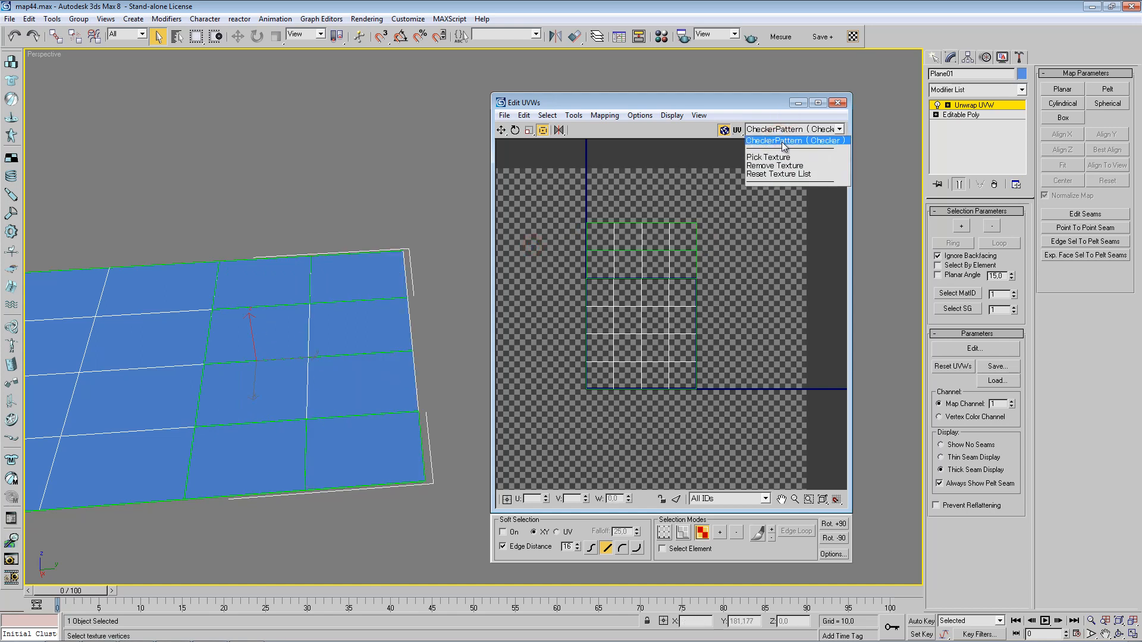
{"action": "left_click", "coordinate": [780, 144]}
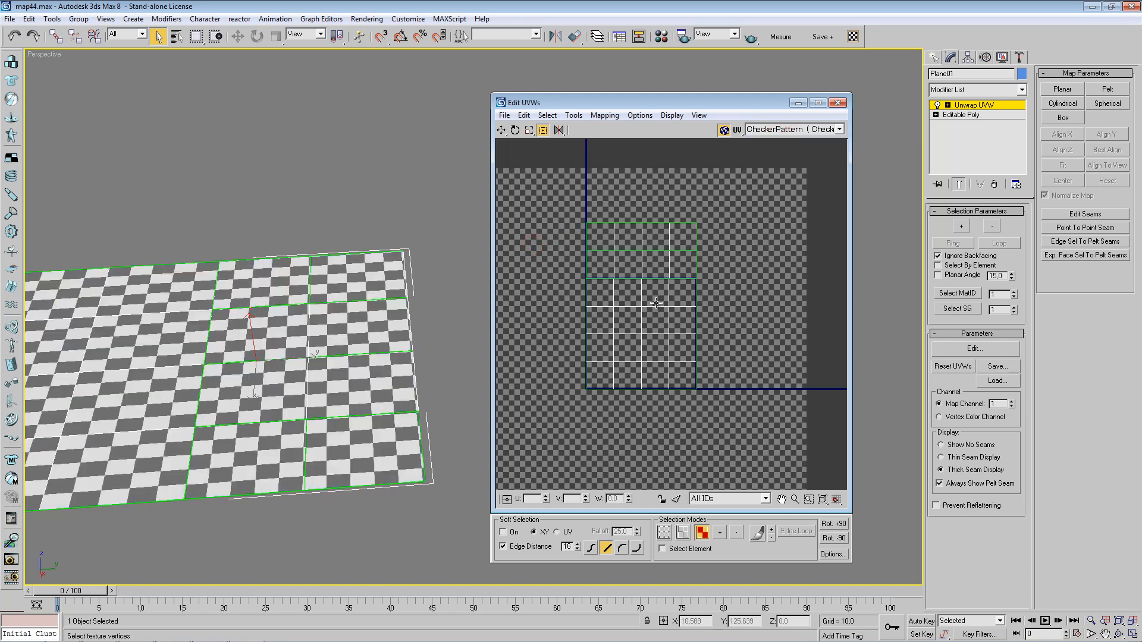
{"action": "left_click_drag", "start_coordinate": [565, 261], "coordinate": [713, 270]}
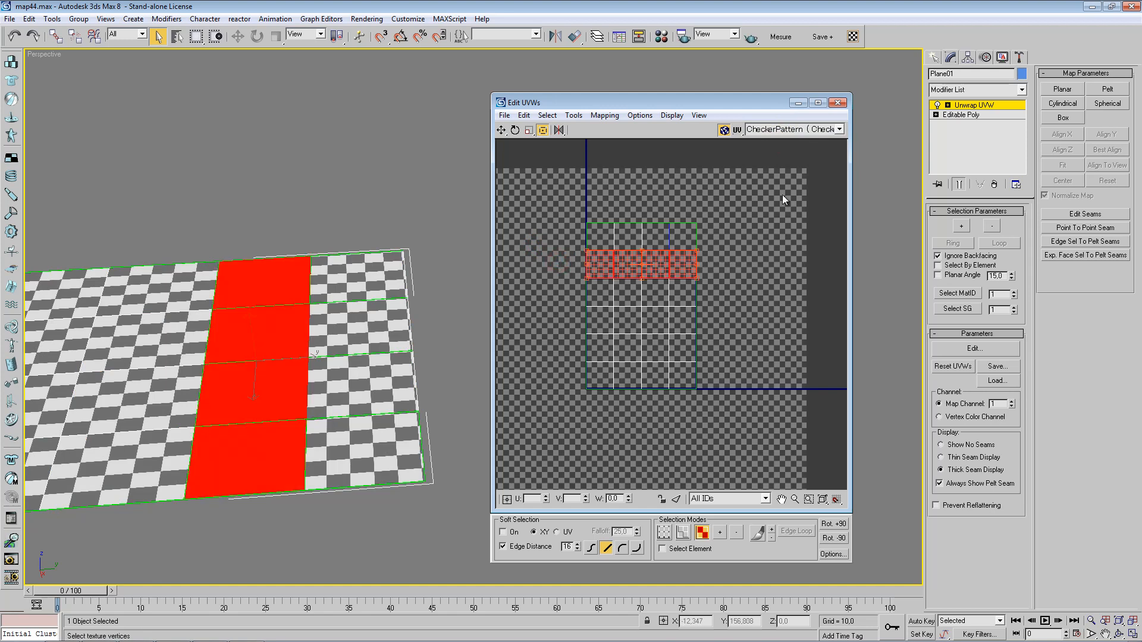
- Close the UV editor and collapse the plane to an Editable Poly
{"action": "left_click", "coordinate": [836, 106]}
{"action": "right_click", "coordinate": [351, 191]}
{"action": "left_click", "coordinate": [441, 301]}
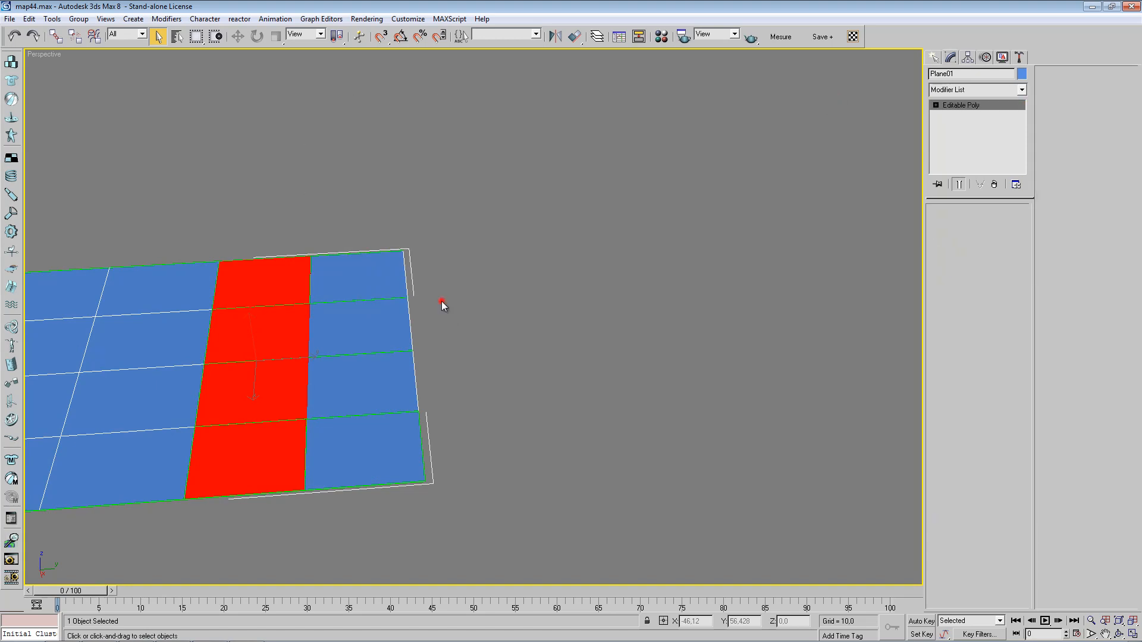
- Assign the TrackTexturePlateOpaque.dds material to the plane and close the Material Editor
{"action": "key", "text": "m"}
{"action": "left_click", "coordinate": [255, 143]}
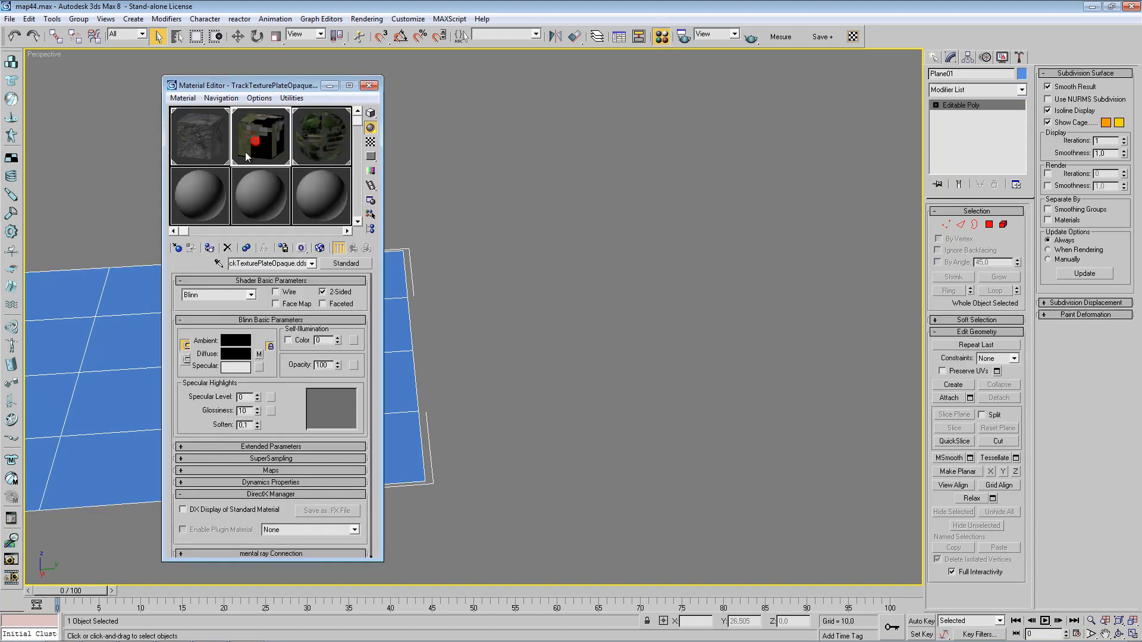
{"action": "left_click", "coordinate": [209, 248]}
{"action": "left_click", "coordinate": [368, 85]}
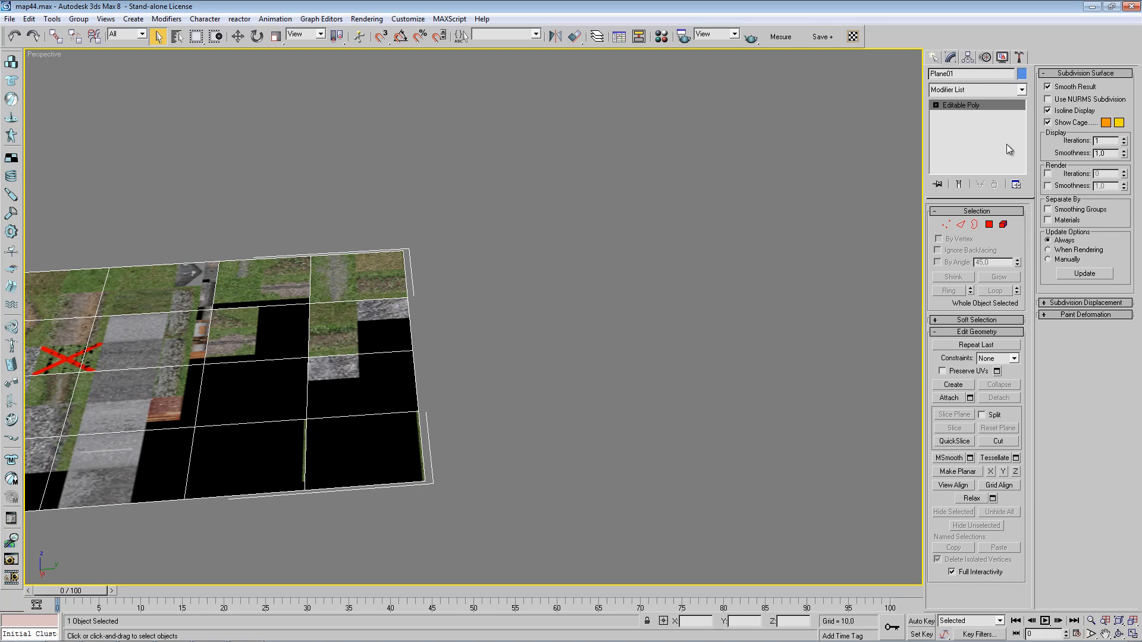
- Add an Unwrap UVW modifier to the plane and open its UV editor beside the mesh
{"action": "left_click", "coordinate": [1011, 91]}
{"action": "left_click_drag", "start_coordinate": [1022, 144], "coordinate": [1024, 374]}
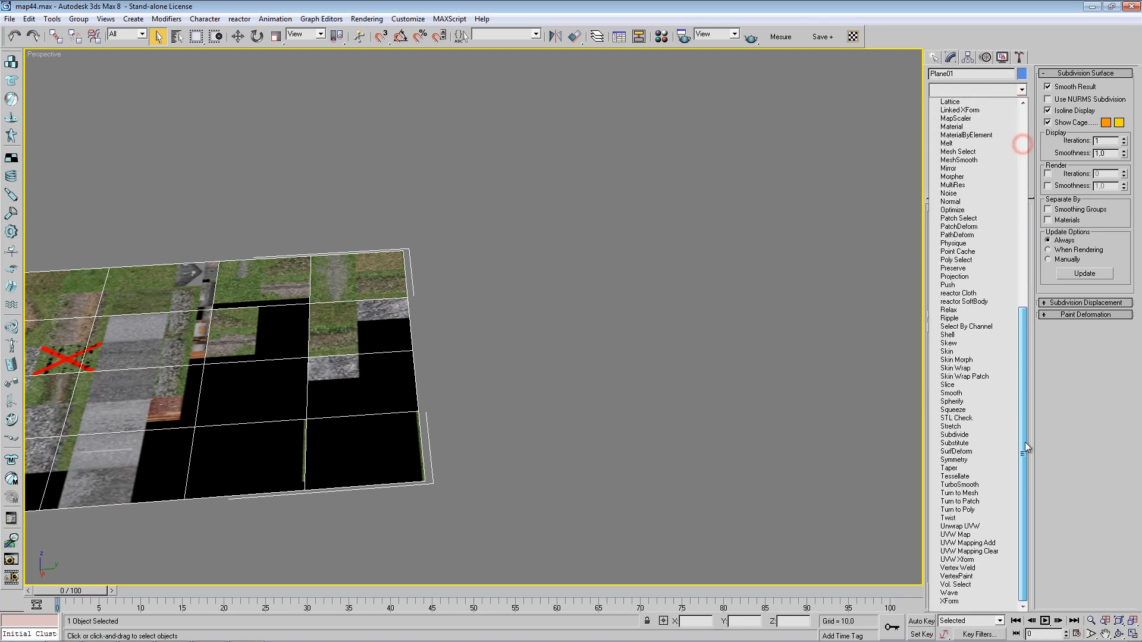
{"action": "left_click", "coordinate": [958, 527]}
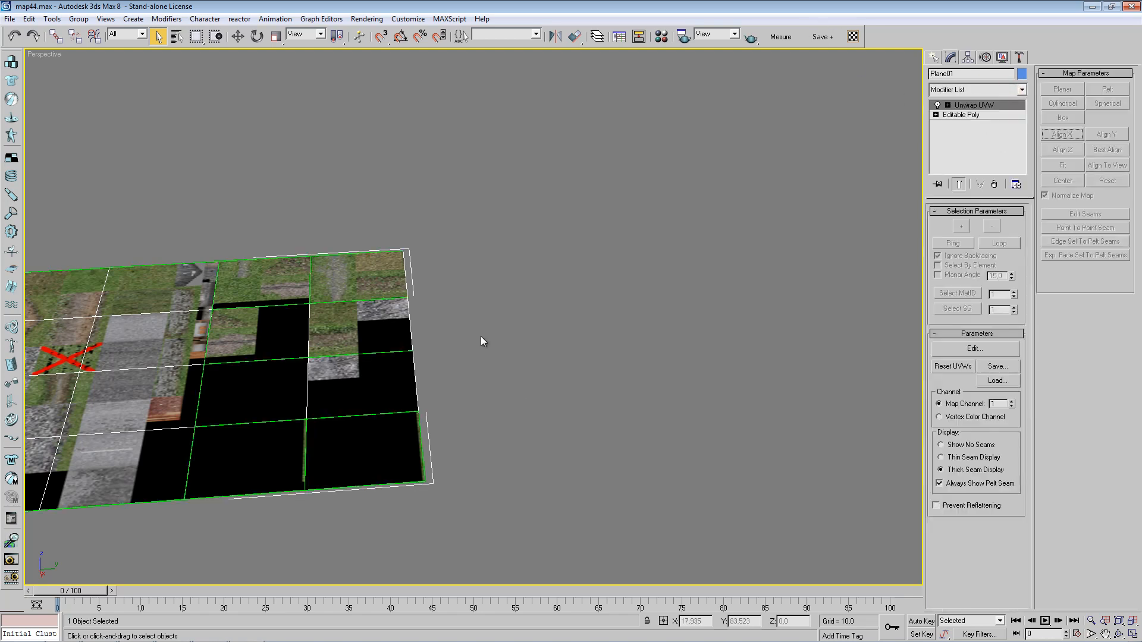
{"action": "left_click", "coordinate": [975, 348]}
{"action": "left_click_drag", "start_coordinate": [300, 113], "coordinate": [808, 92]}
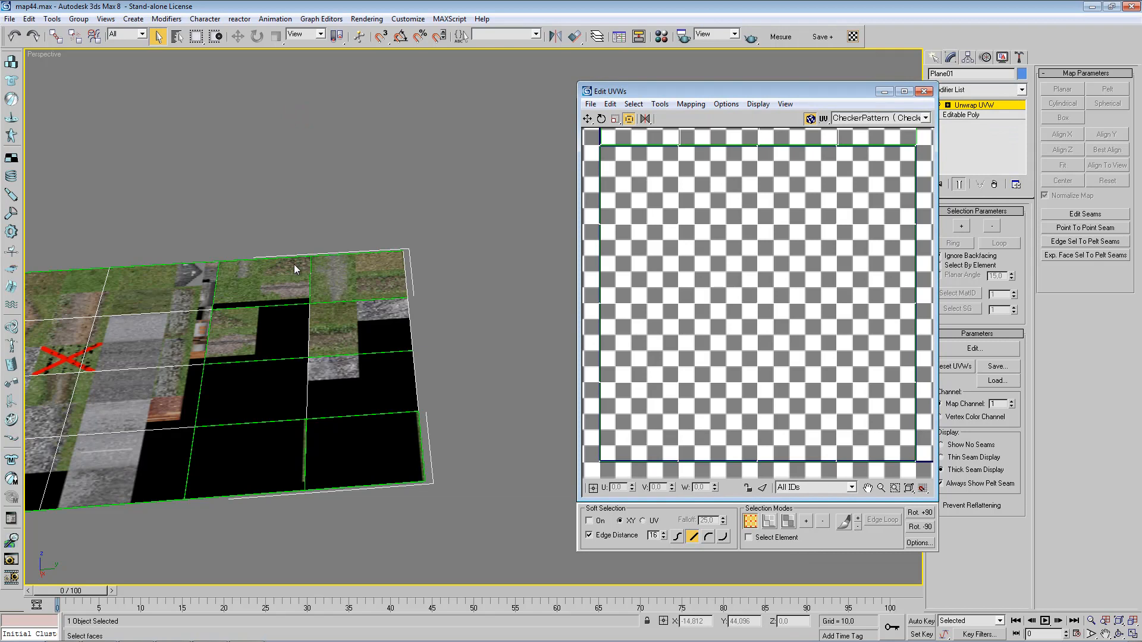
- Show the Map #22 track texture behind the UVs and switch the UV editor to face selection
{"action": "left_click", "coordinate": [863, 117]}
{"action": "left_click", "coordinate": [880, 137]}
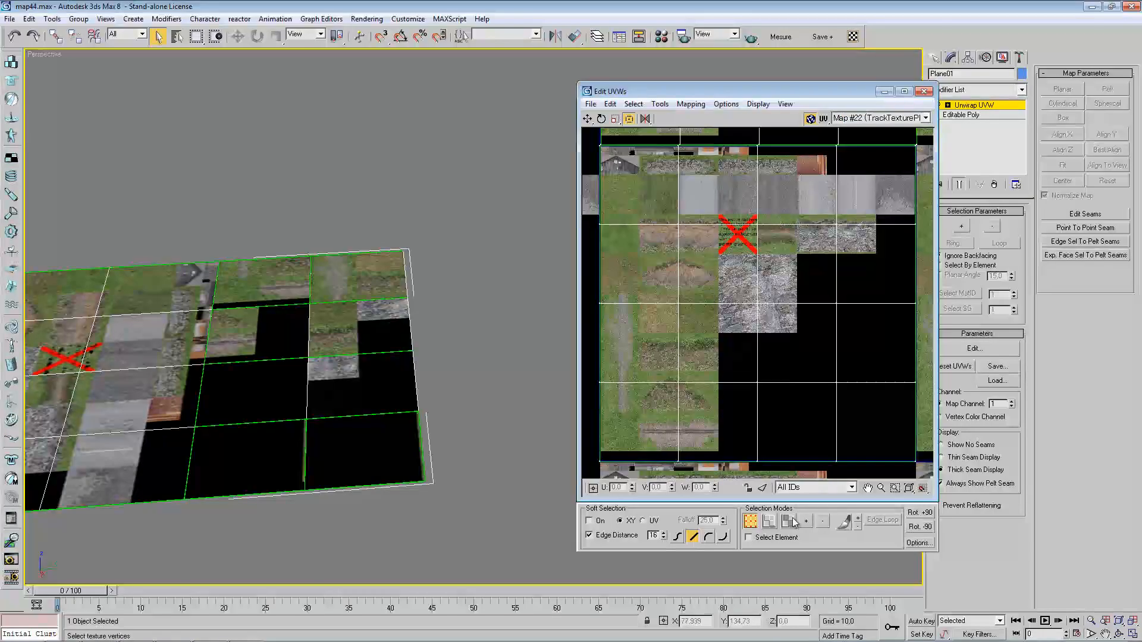
{"action": "left_click", "coordinate": [788, 522]}
- Select single extruded faces in the UV layout and the mesh to check which part of the texture each one covers
{"action": "middle_click_drag", "start_coordinate": [722, 159], "coordinate": [708, 324]}
{"action": "scroll", "coordinate": [708, 316], "scroll_direction": "down", "scroll_amount": 3}
{"action": "left_click", "coordinate": [707, 176]}
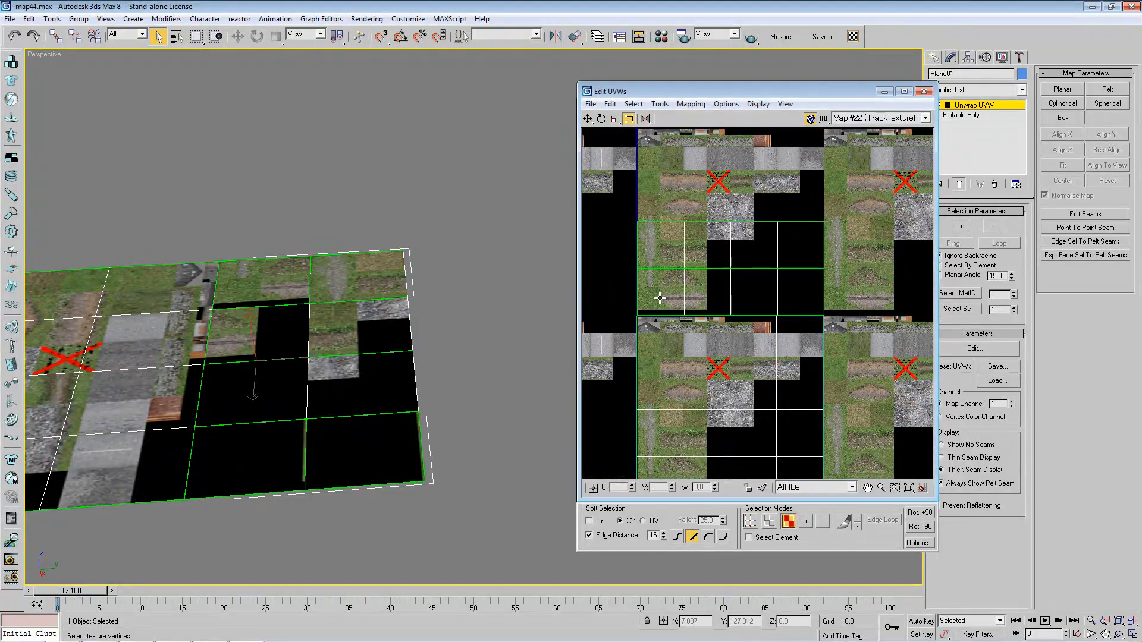
{"action": "left_click", "coordinate": [659, 298]}
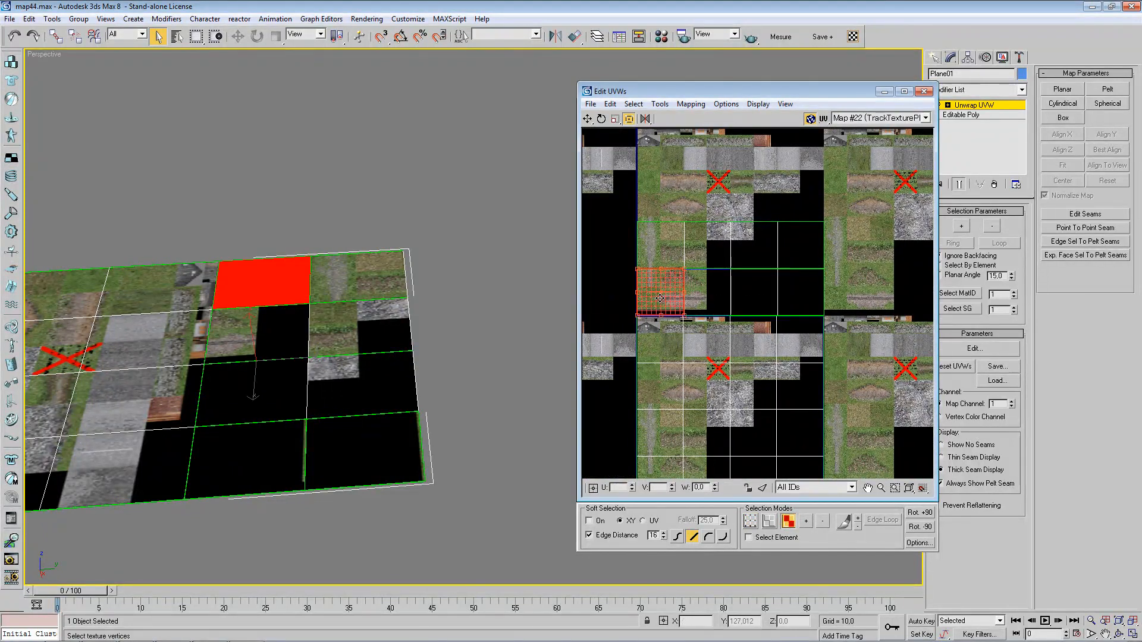
{"action": "left_click", "coordinate": [622, 284]}
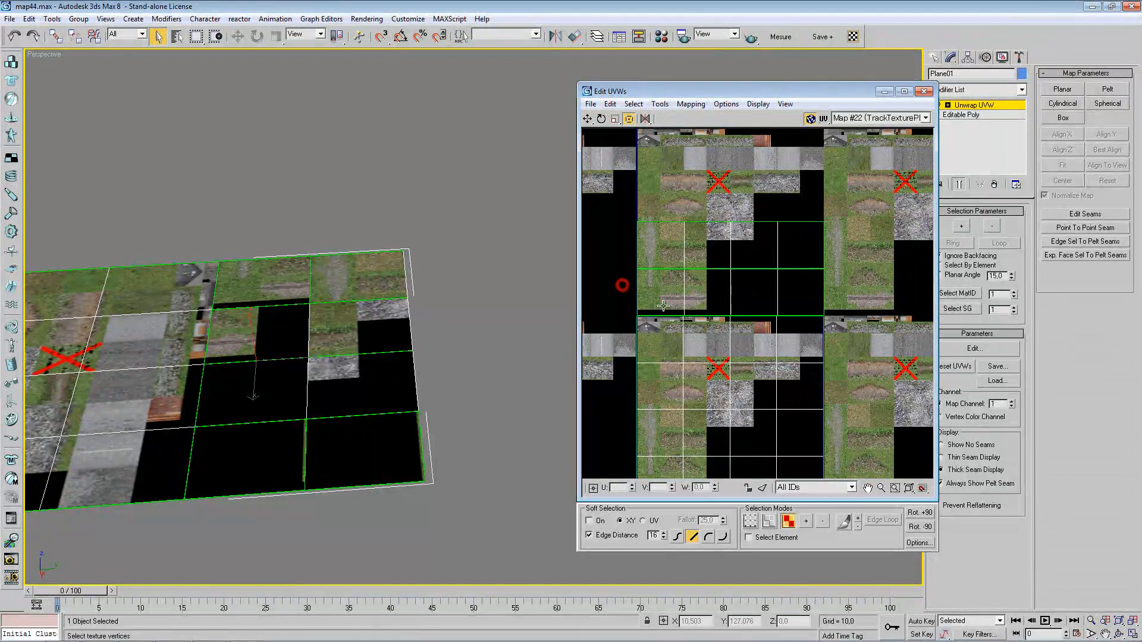
{"action": "left_click", "coordinate": [716, 236]}
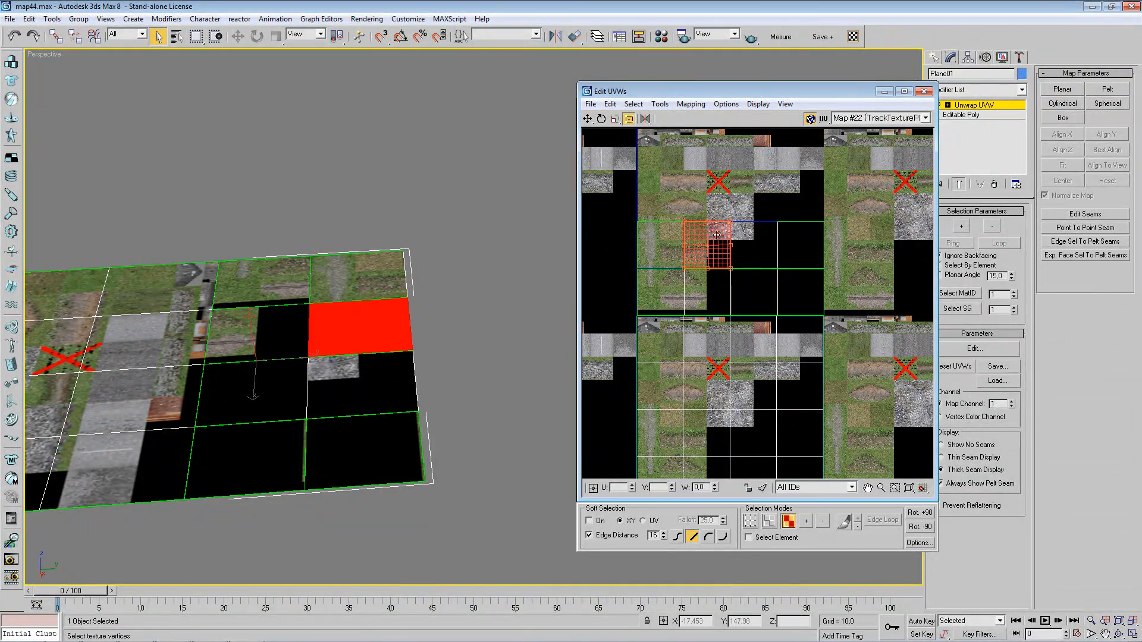
{"action": "left_click", "coordinate": [758, 239]}
{"action": "left_click", "coordinate": [751, 190]}
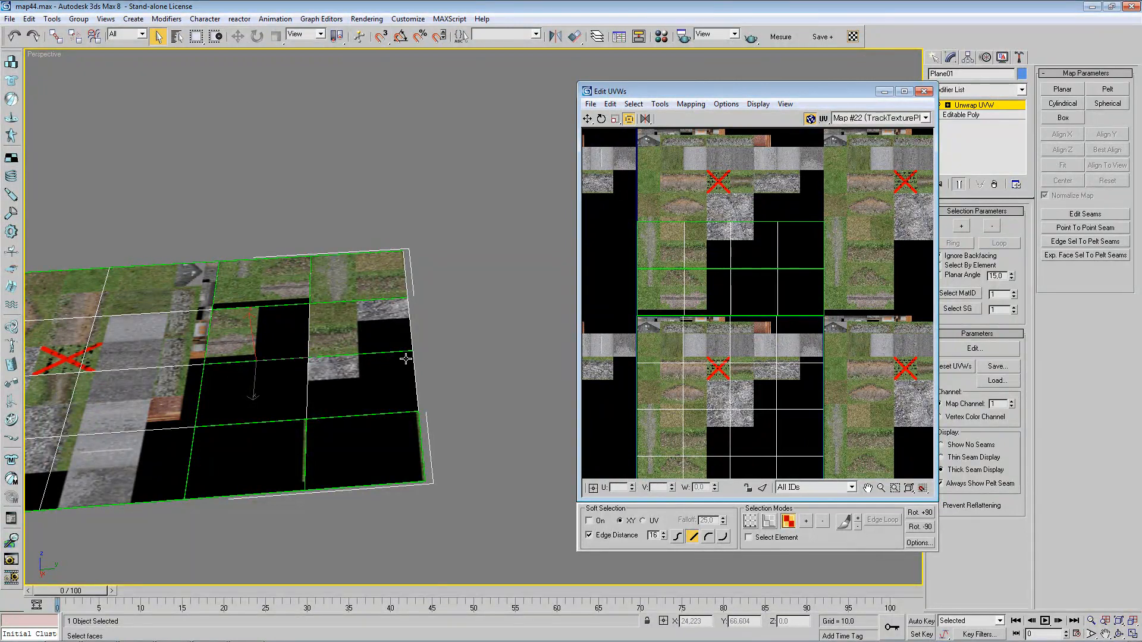
{"action": "left_click", "coordinate": [405, 422]}
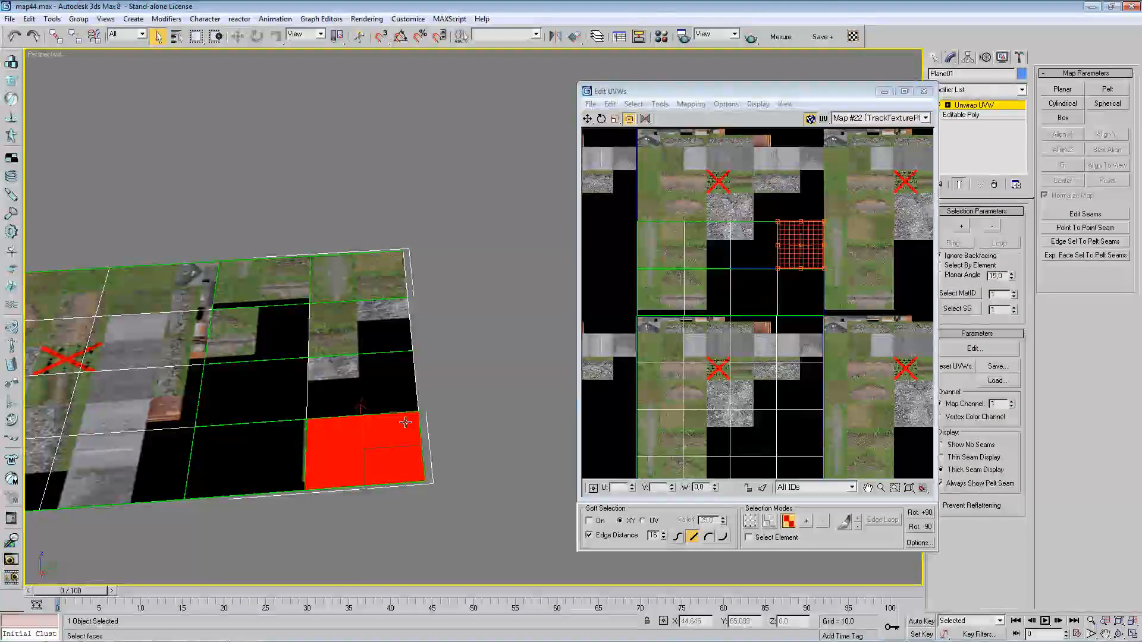
{"action": "left_click", "coordinate": [474, 388]}
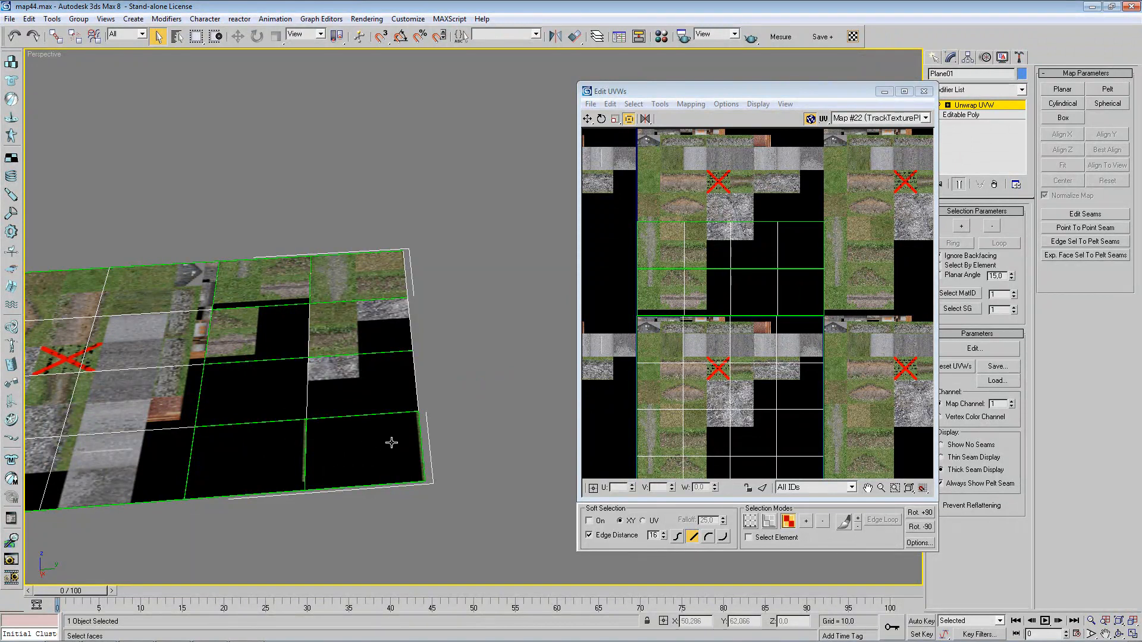
{"action": "scroll", "coordinate": [356, 446], "scroll_direction": "up", "scroll_amount": 3}
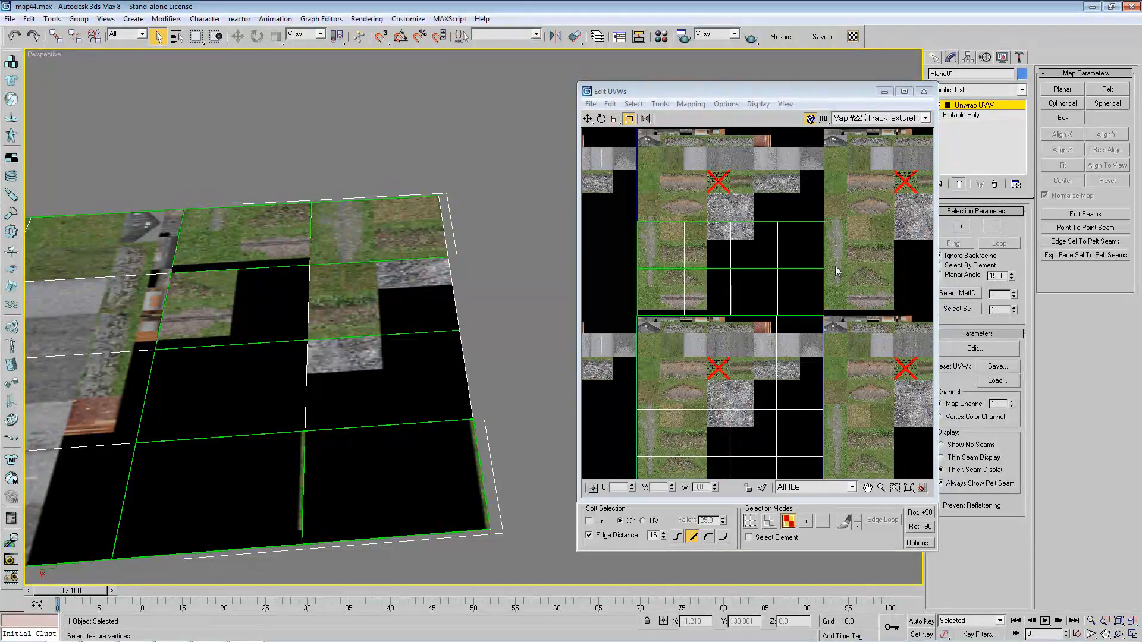
- Select the front face of the first extruded column and break its UVs from the neighbouring faces
{"action": "left_click", "coordinate": [294, 491]}
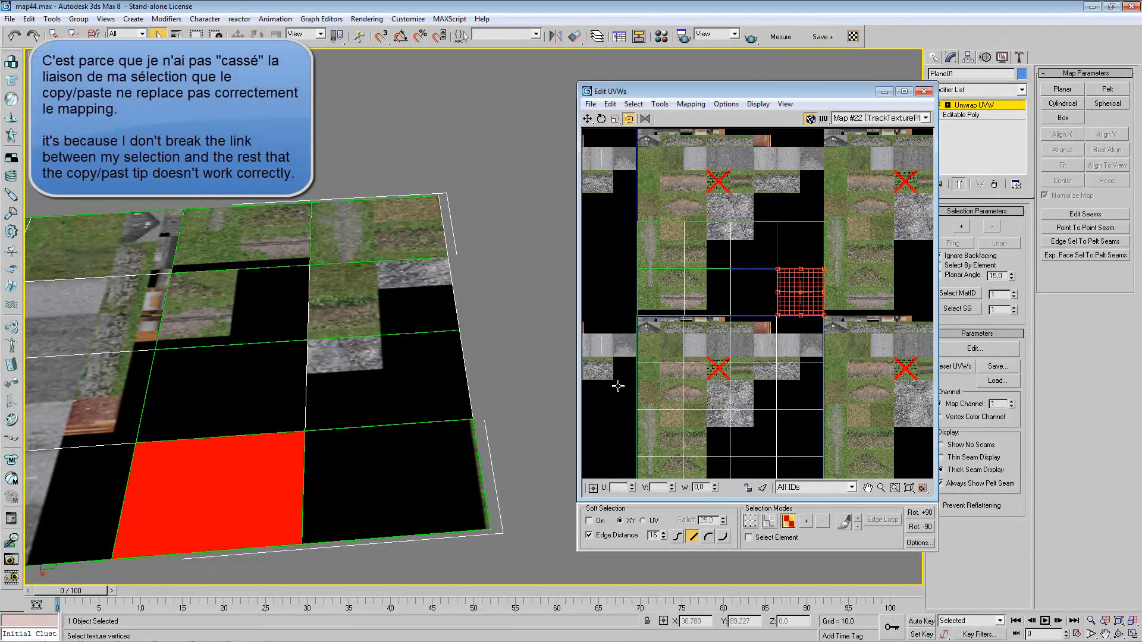
{"action": "right_click", "coordinate": [286, 427]}
{"action": "right_click", "coordinate": [791, 272]}
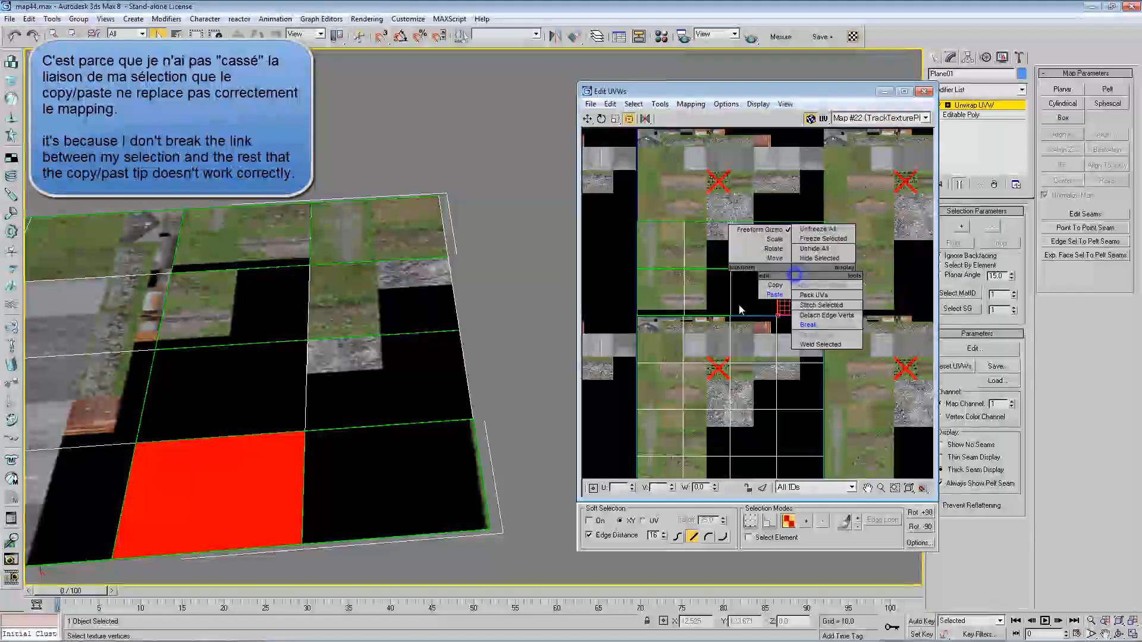
{"action": "left_click", "coordinate": [807, 325]}
- Move the detached face's UVs over the red cross of the texture and deselect the face
{"action": "left_click_drag", "start_coordinate": [791, 321], "coordinate": [735, 183]}
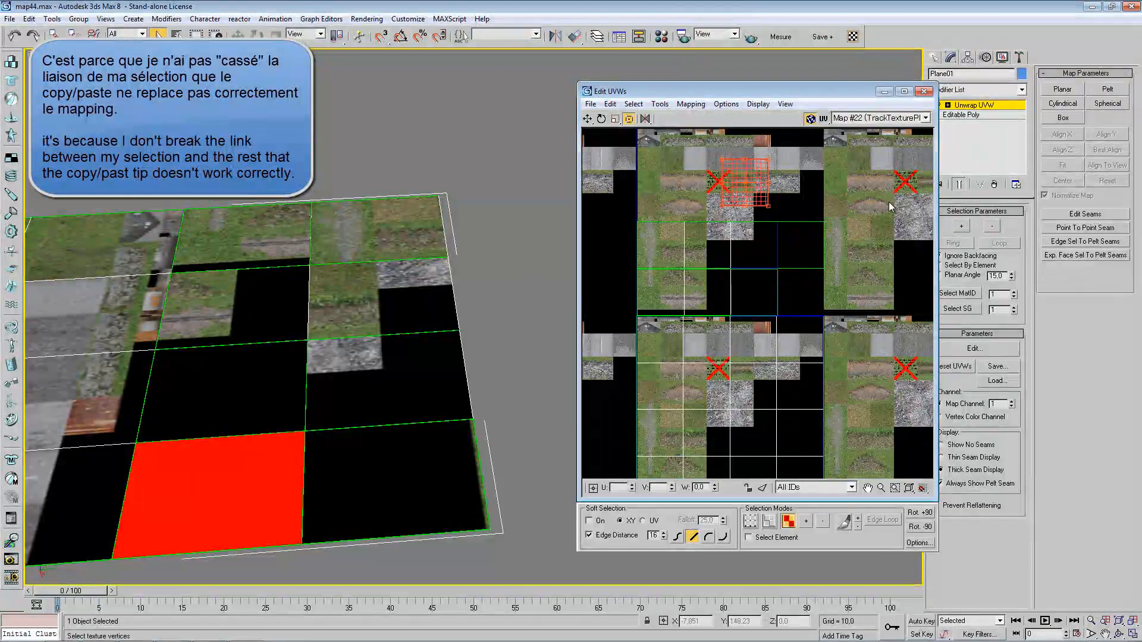
{"action": "left_click_drag", "start_coordinate": [744, 187], "coordinate": [722, 185]}
{"action": "left_click", "coordinate": [793, 201]}
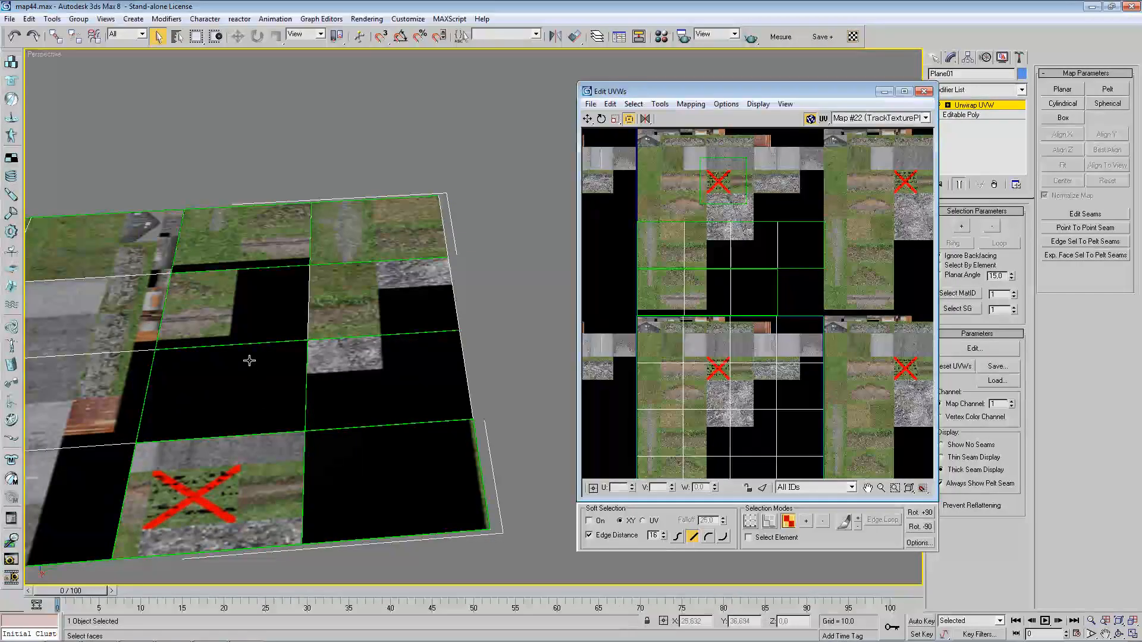
- Reselect the detached face and move its UVs back into the empty cell of the first extruded row
{"action": "left_click", "coordinate": [220, 488]}
{"action": "left_click_drag", "start_coordinate": [723, 180], "coordinate": [801, 292]}
- Select all faces of the plane in the mesh
{"action": "scroll", "coordinate": [392, 327], "scroll_direction": "down", "scroll_amount": 10}
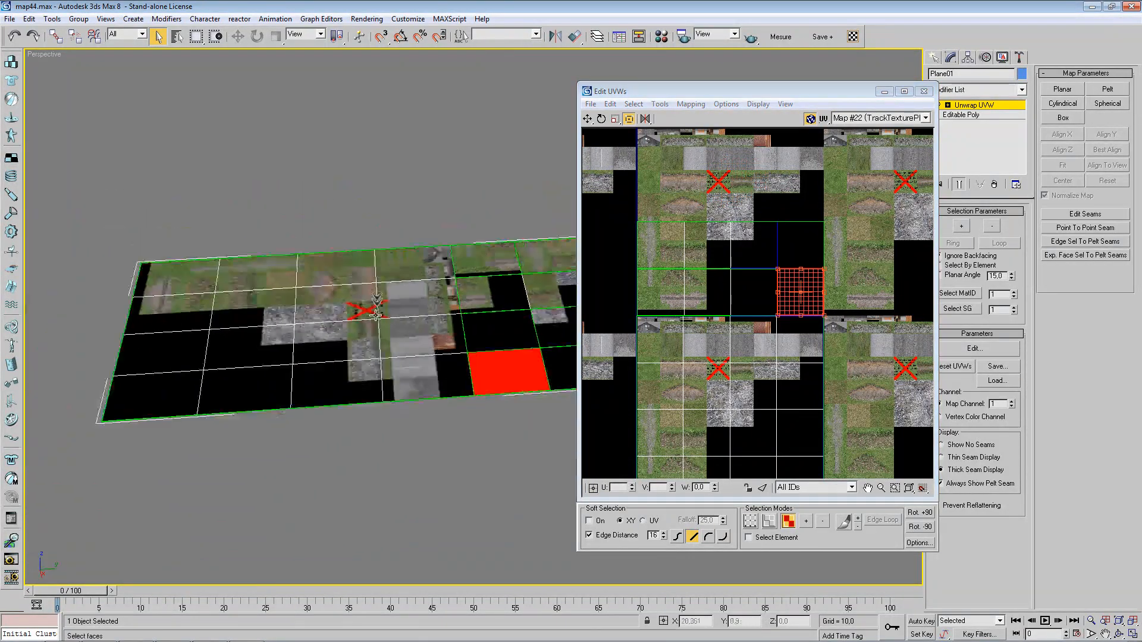
{"action": "middle_click_drag", "start_coordinate": [392, 327], "coordinate": [365, 339]}
{"action": "left_click_drag", "start_coordinate": [278, 266], "coordinate": [472, 384]}
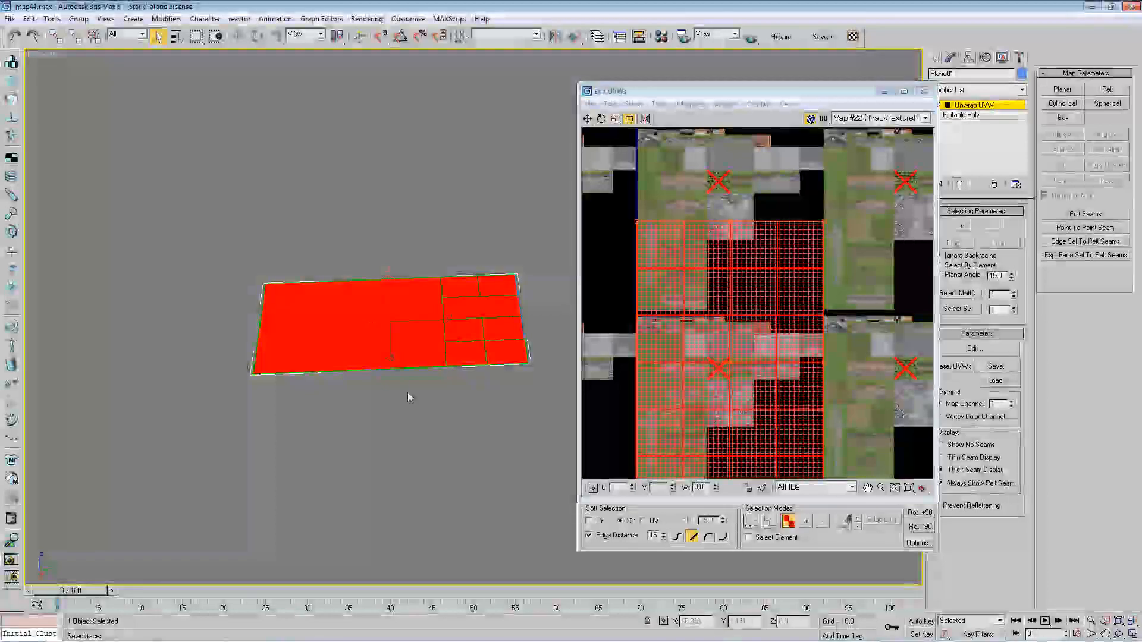
- Apply a planar map aligned to the Z axis to all faces of the plane and clear the face selection
{"action": "right_click", "coordinate": [711, 289]}
{"action": "left_click", "coordinate": [724, 337]}
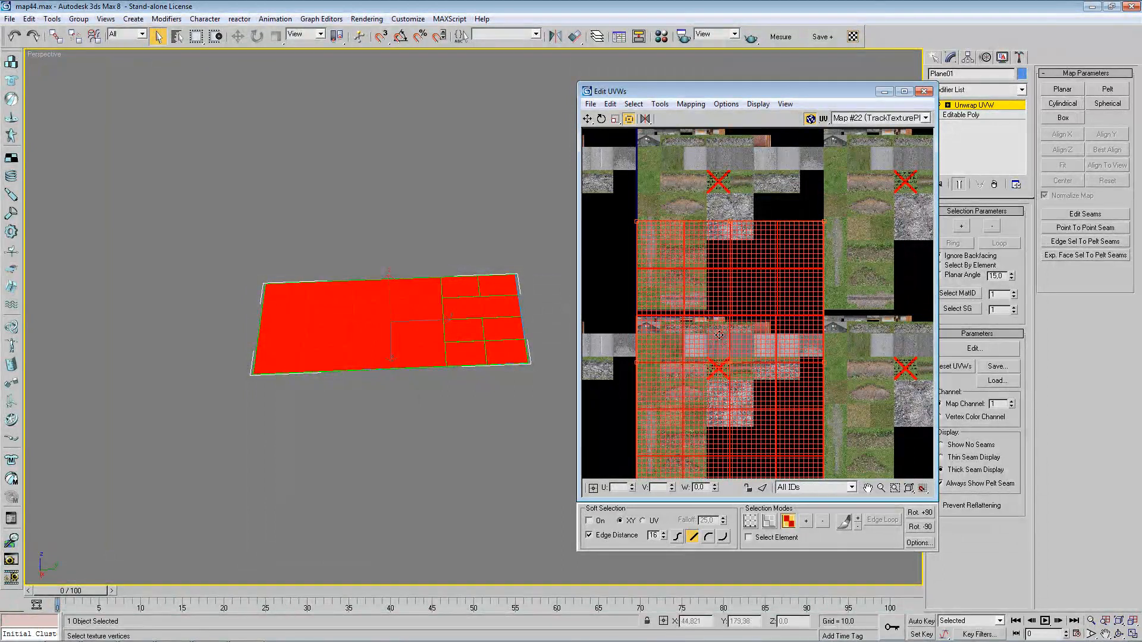
{"action": "middle_click_drag", "start_coordinate": [685, 363], "coordinate": [682, 337]}
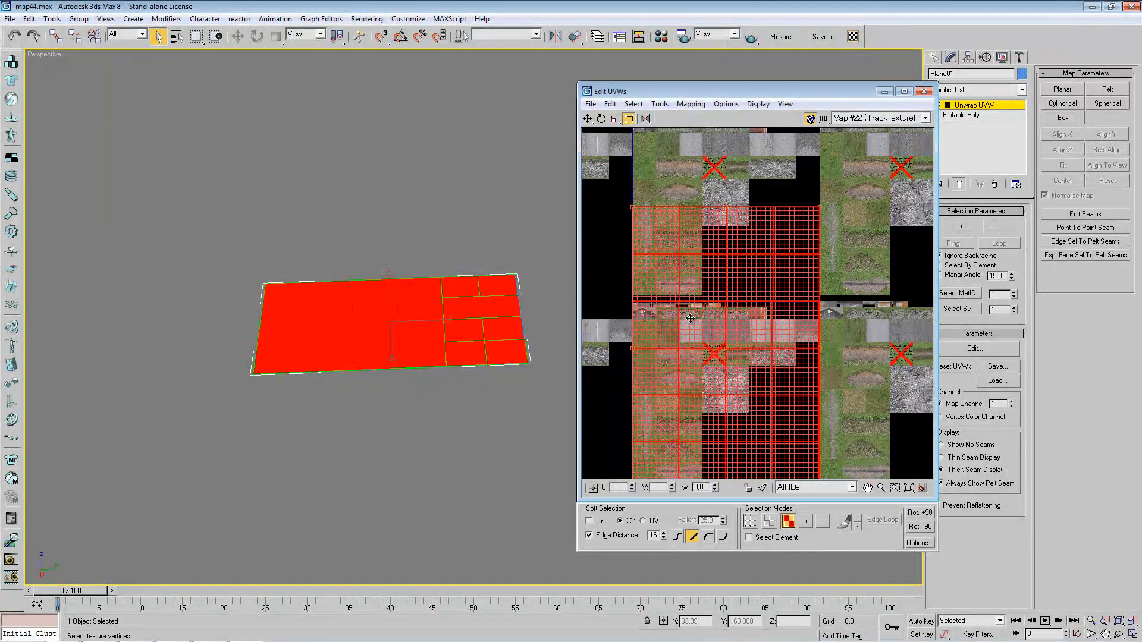
{"action": "left_click", "coordinate": [1063, 89]}
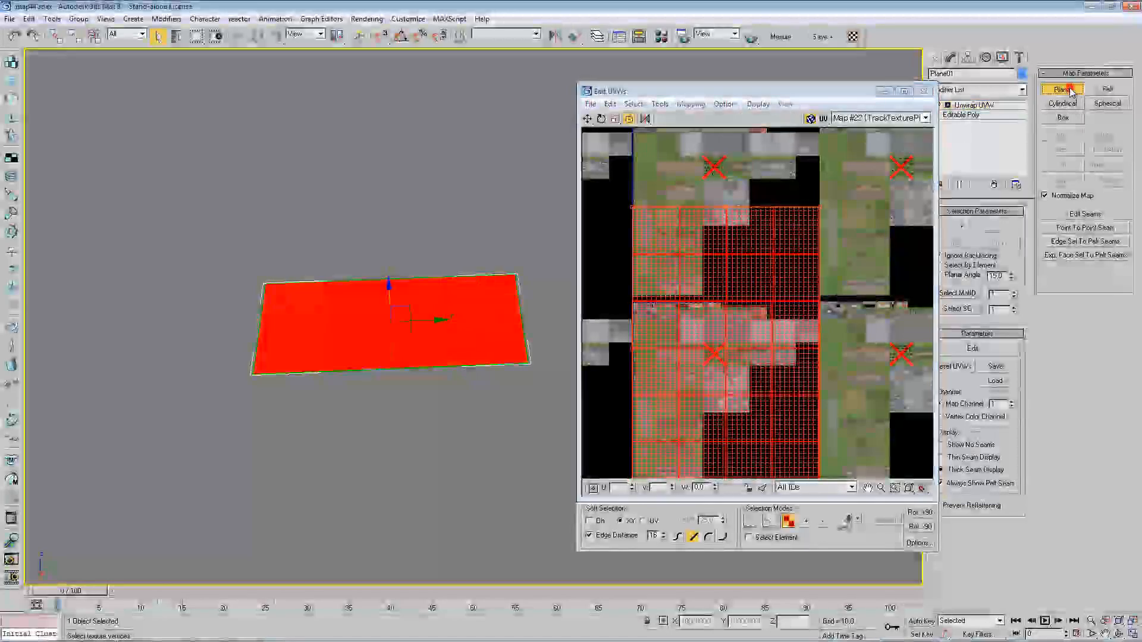
{"action": "left_click", "coordinate": [1067, 152]}
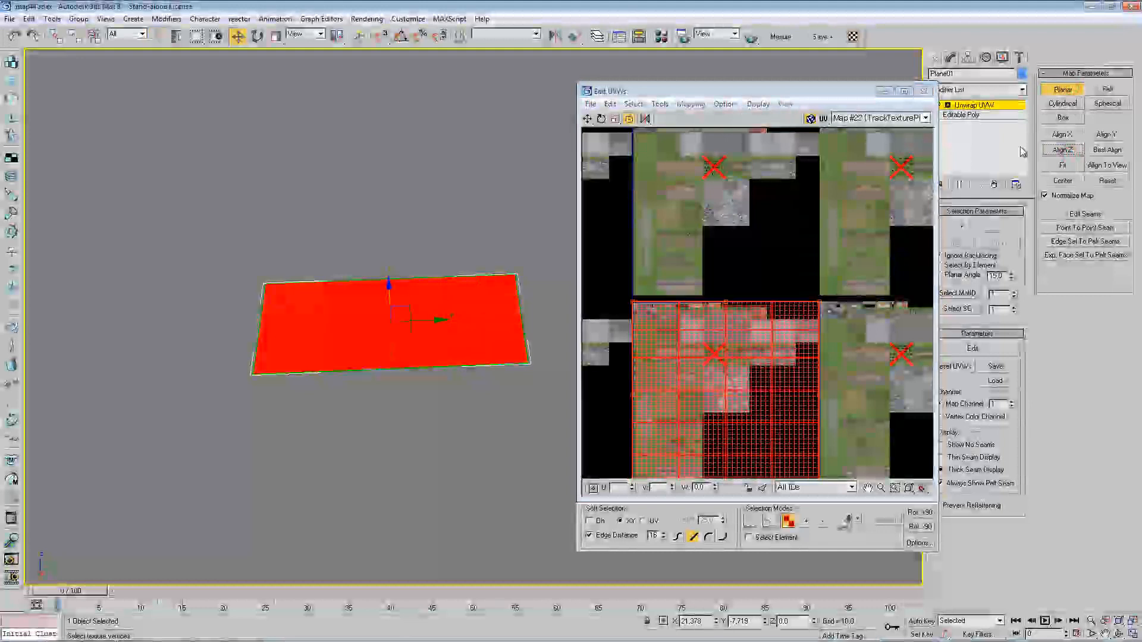
{"action": "left_click", "coordinate": [1062, 89]}
{"action": "middle_click_drag", "start_coordinate": [731, 296], "coordinate": [715, 231]}
{"action": "left_click", "coordinate": [715, 231]}
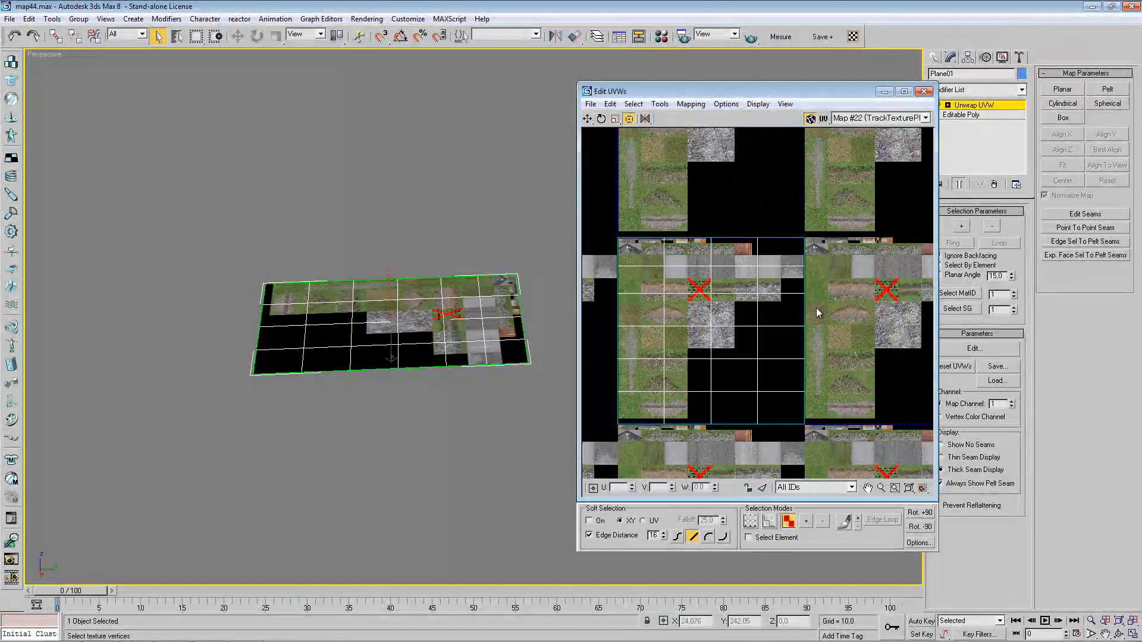
- Enlarge and reposition the Edit UVWs window to get a closer view of the plane's remapped UV grid
{"action": "scroll", "coordinate": [468, 344], "scroll_direction": "up", "scroll_amount": 4}
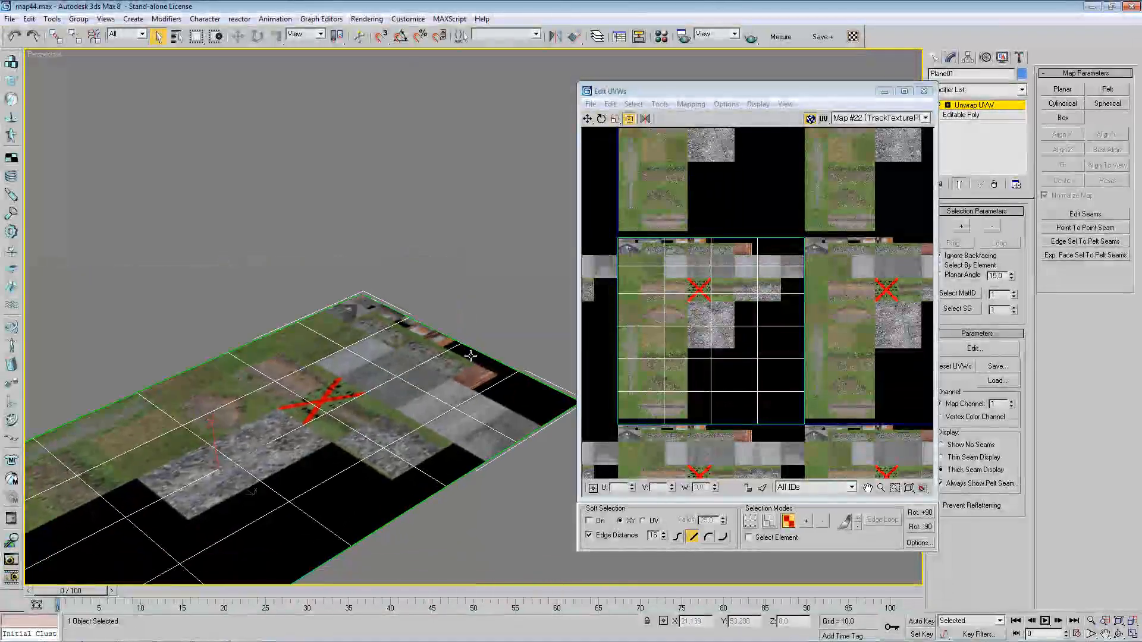
{"action": "scroll", "coordinate": [748, 261], "scroll_direction": "up", "scroll_amount": 4}
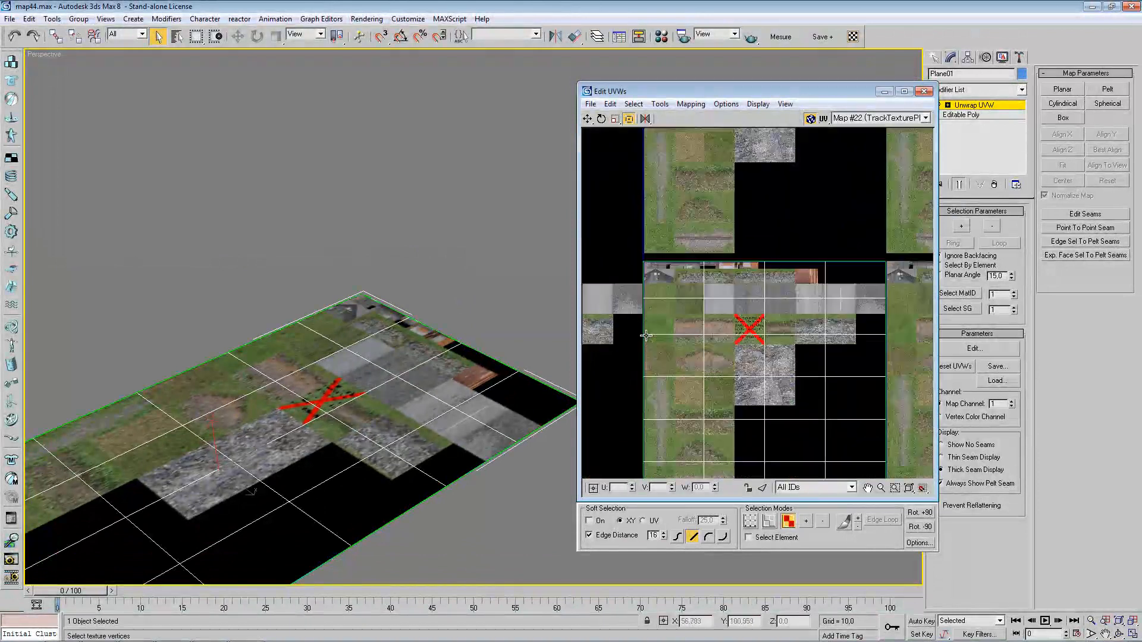
{"action": "scroll", "coordinate": [748, 261], "scroll_direction": "down", "scroll_amount": 2}
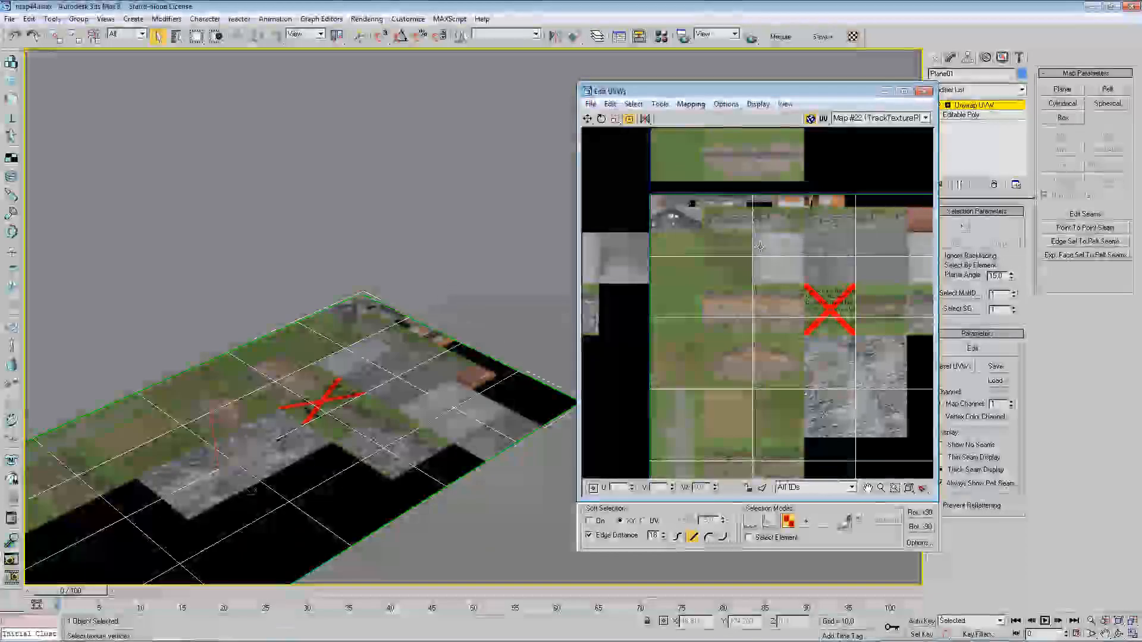
{"action": "middle_click_drag", "start_coordinate": [770, 217], "coordinate": [738, 307]}
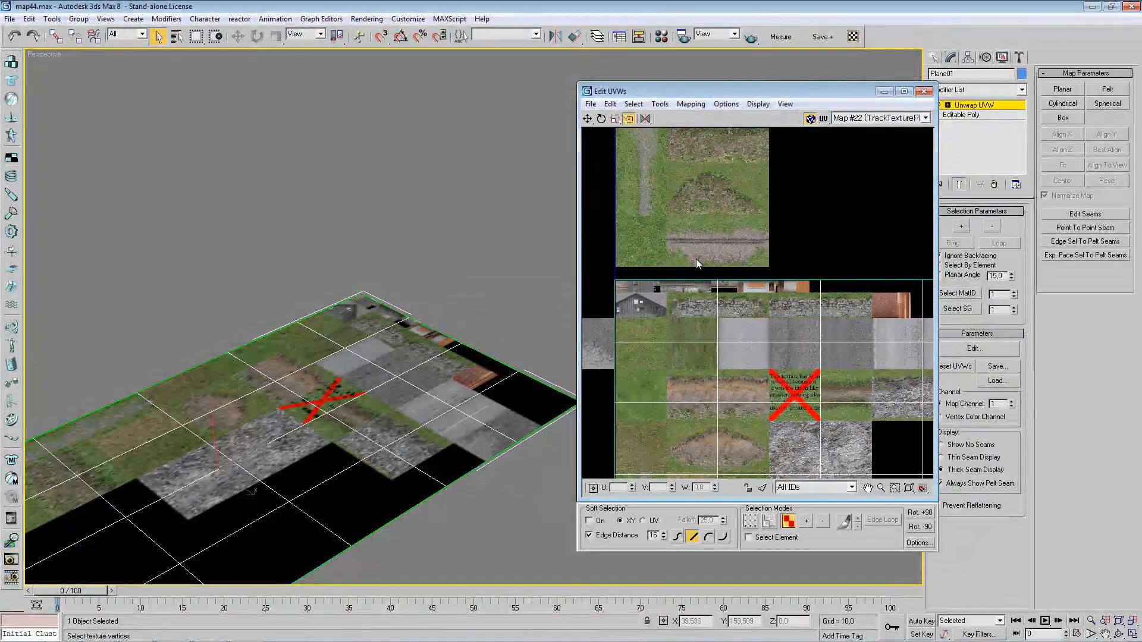
{"action": "left_click_drag", "start_coordinate": [796, 95], "coordinate": [564, 120]}
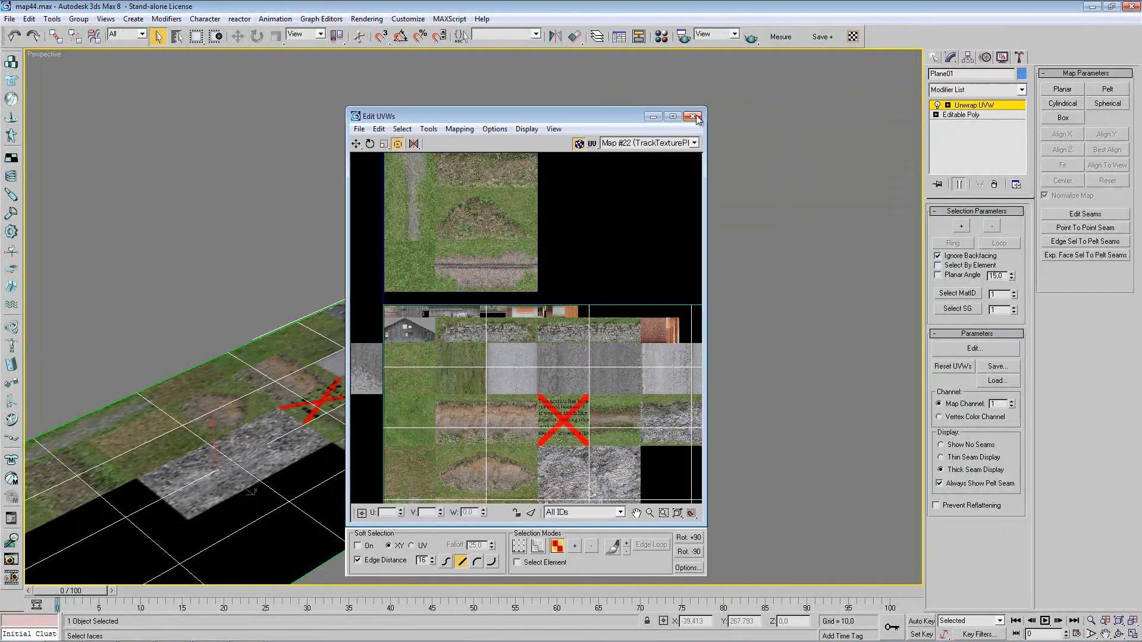
{"action": "left_click_drag", "start_coordinate": [705, 107], "coordinate": [965, 35]}
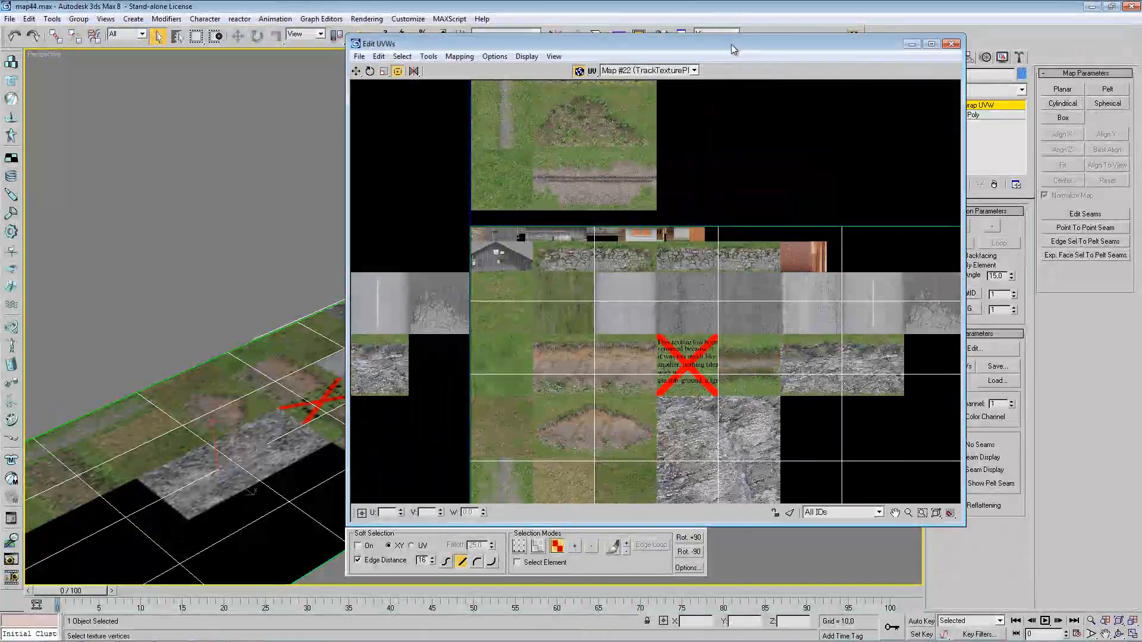
{"action": "left_click_drag", "start_coordinate": [732, 43], "coordinate": [626, 65]}
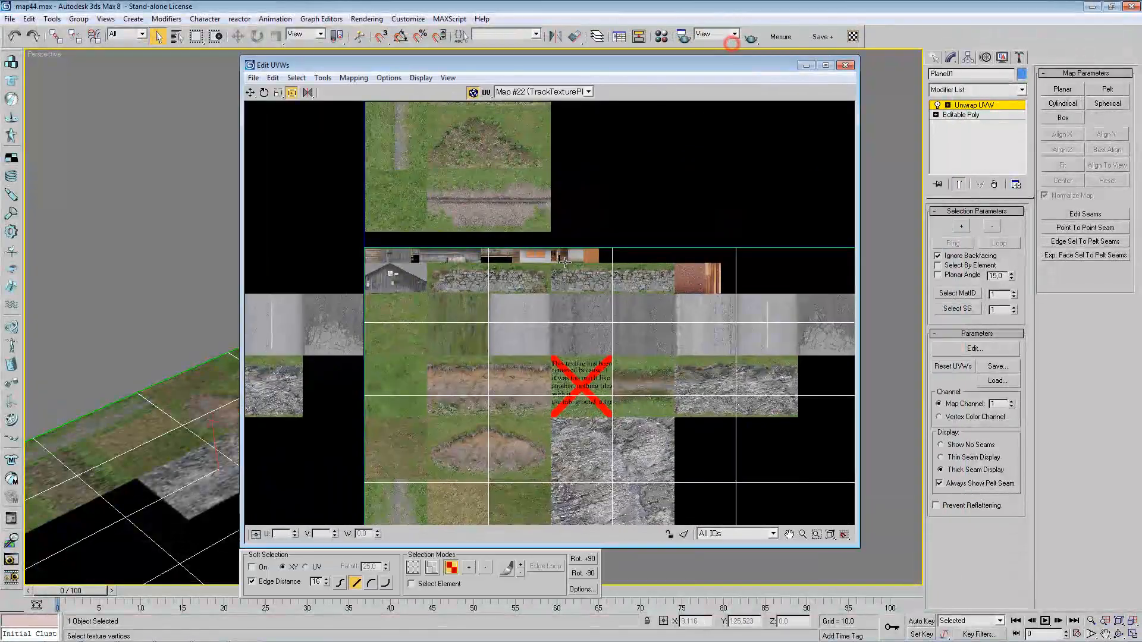
- In vertex mode, break the UV vertex at U 0.25 on the grid's upper edge and deselect it
{"action": "left_click", "coordinate": [412, 568]}
{"action": "right_click", "coordinate": [507, 264]}
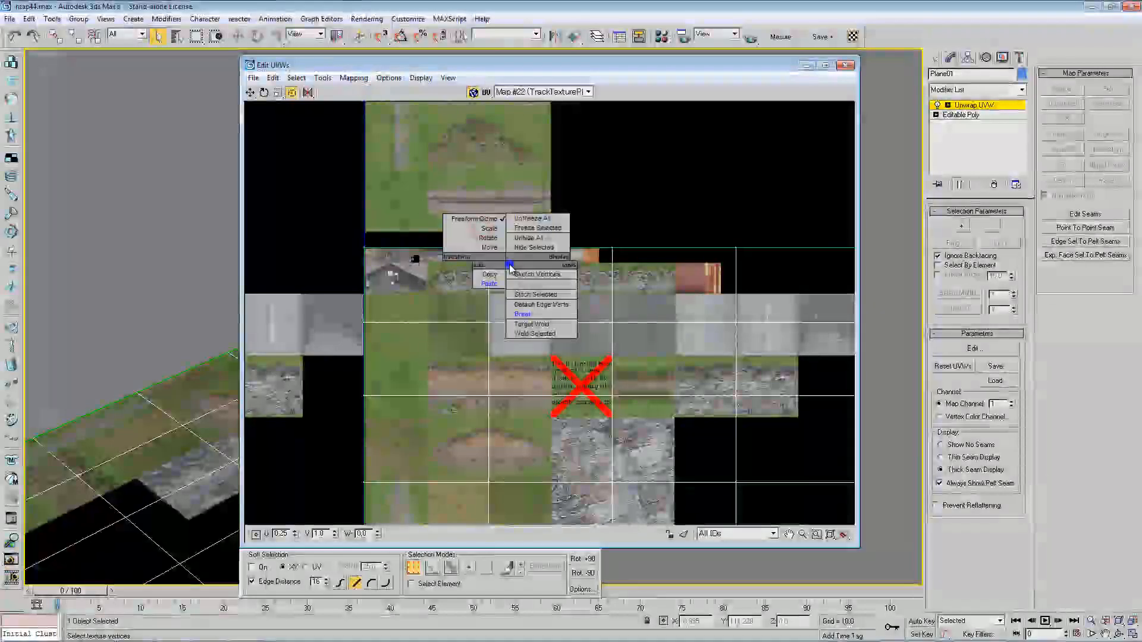
{"action": "left_click", "coordinate": [519, 313]}
{"action": "left_click", "coordinate": [467, 263]}
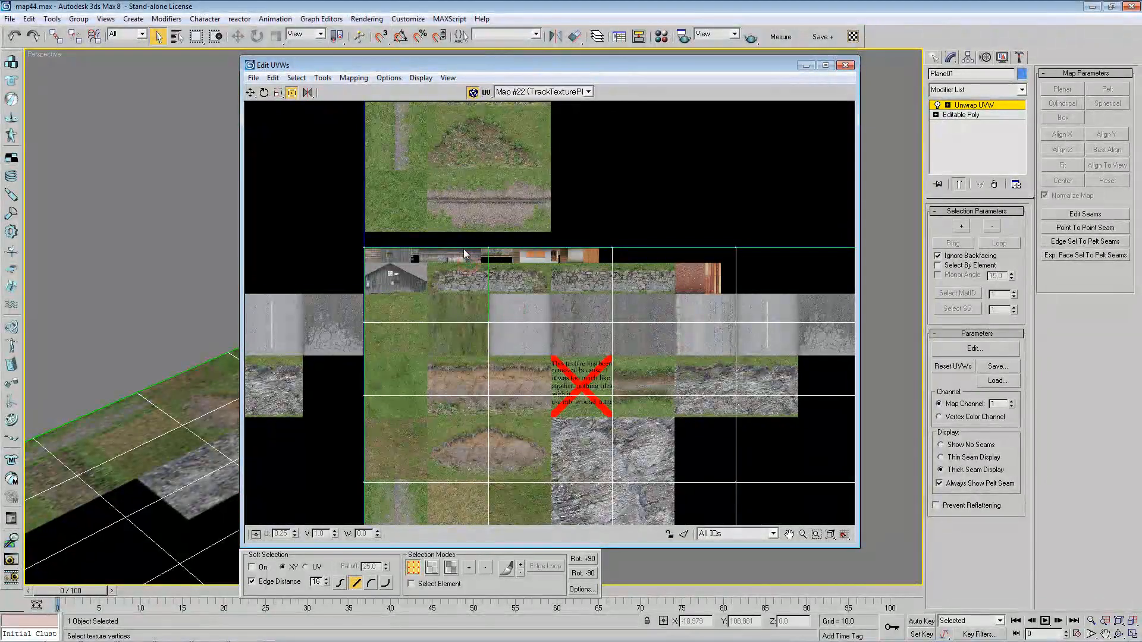
- Pull the two broken vertices apart along the upper edge, one to U 0.347, and undo a trial move of the vertex below
{"action": "left_click", "coordinate": [487, 248]}
{"action": "left_click_drag", "start_coordinate": [488, 250], "coordinate": [541, 252]}
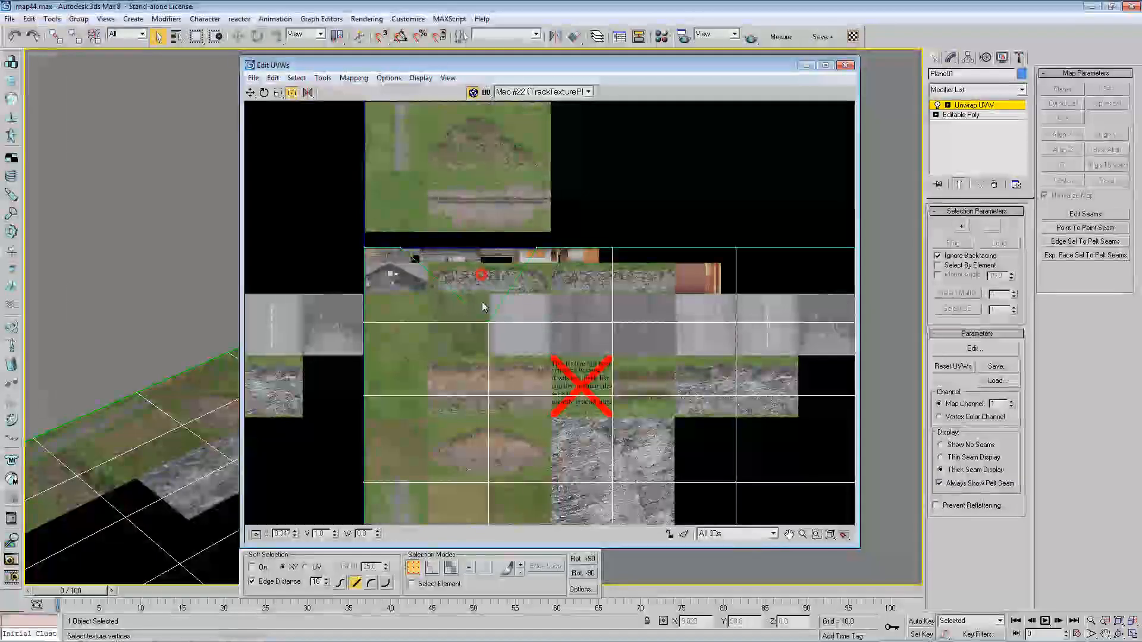
{"action": "mouse_move", "coordinate": [489, 323]}
{"action": "left_mouse_down"}
{"action": "mouse_move", "coordinate": [479, 333]}
{"action": "mouse_move", "coordinate": [490, 330]}
{"action": "left_mouse_up"}
{"action": "key", "text": "ctrl+z"}
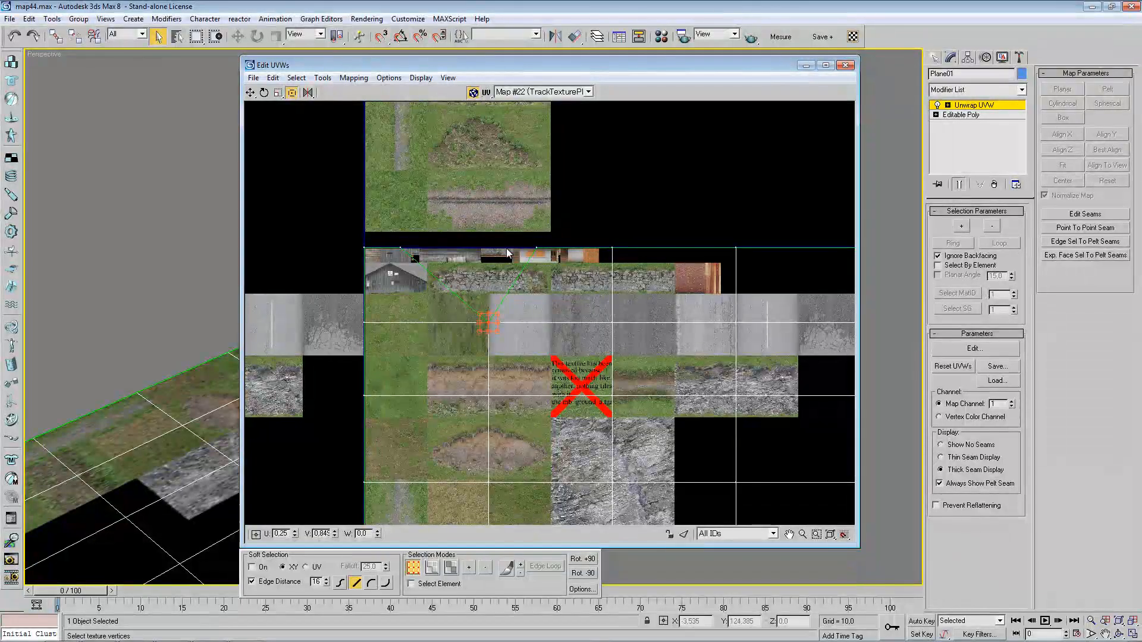
- Select both separated vertices on the UV grid's upper edge and try to merge them with Weld Selected
{"action": "left_click_drag", "start_coordinate": [387, 233], "coordinate": [407, 259]}
{"action": "left_click_drag", "start_coordinate": [557, 261], "coordinate": [534, 231]}
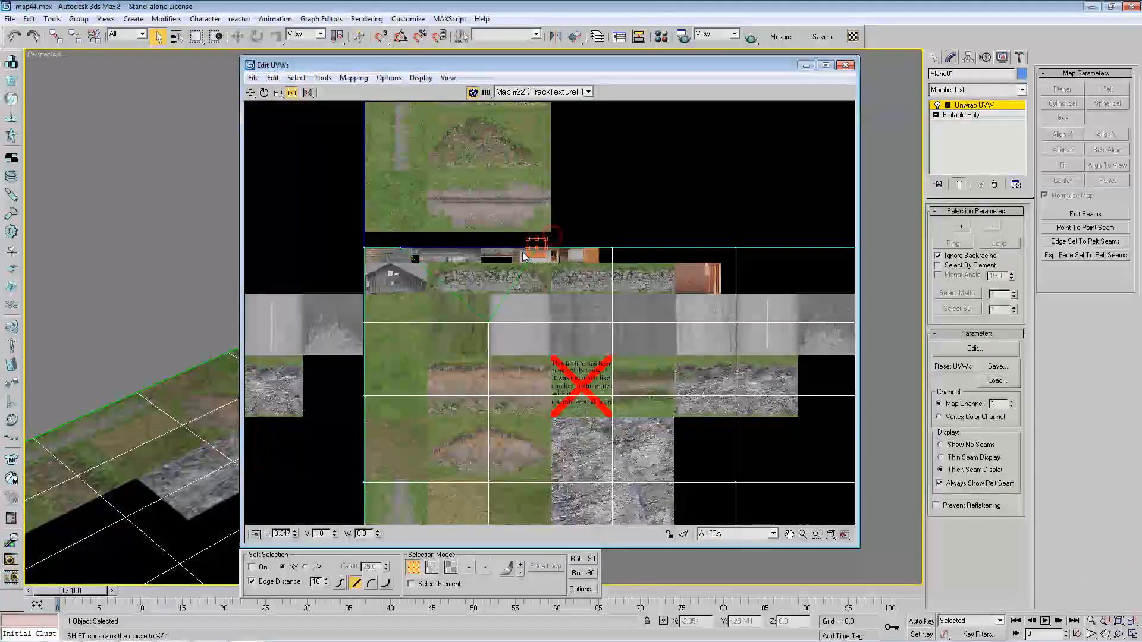
{"action": "left_click_drag", "start_coordinate": [443, 234], "coordinate": [404, 251]}
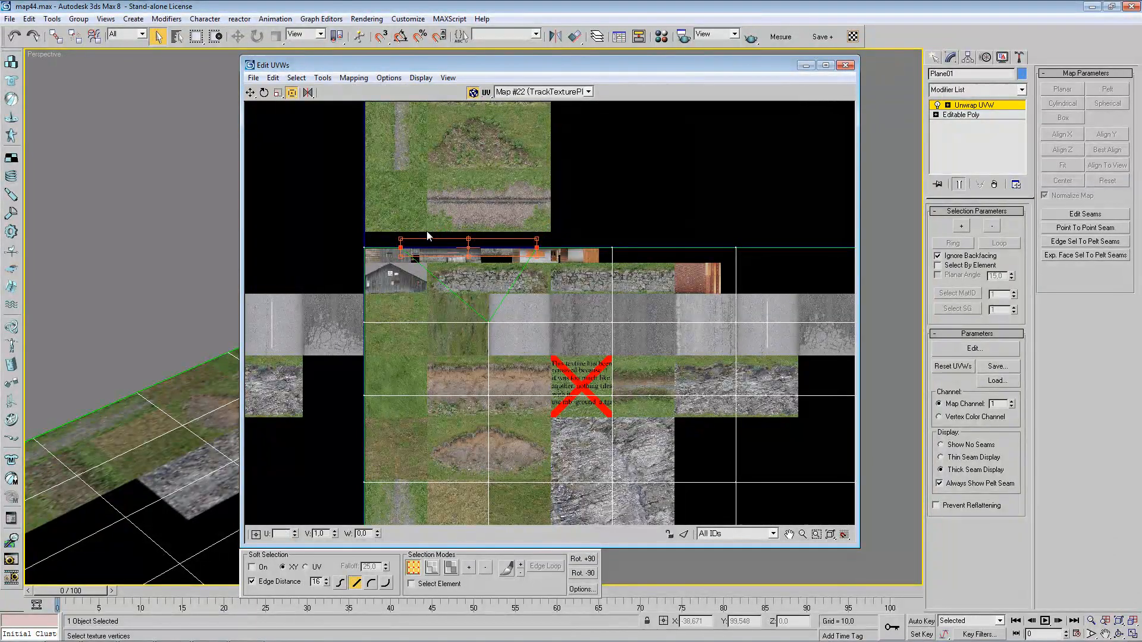
{"action": "right_click", "coordinate": [471, 221]}
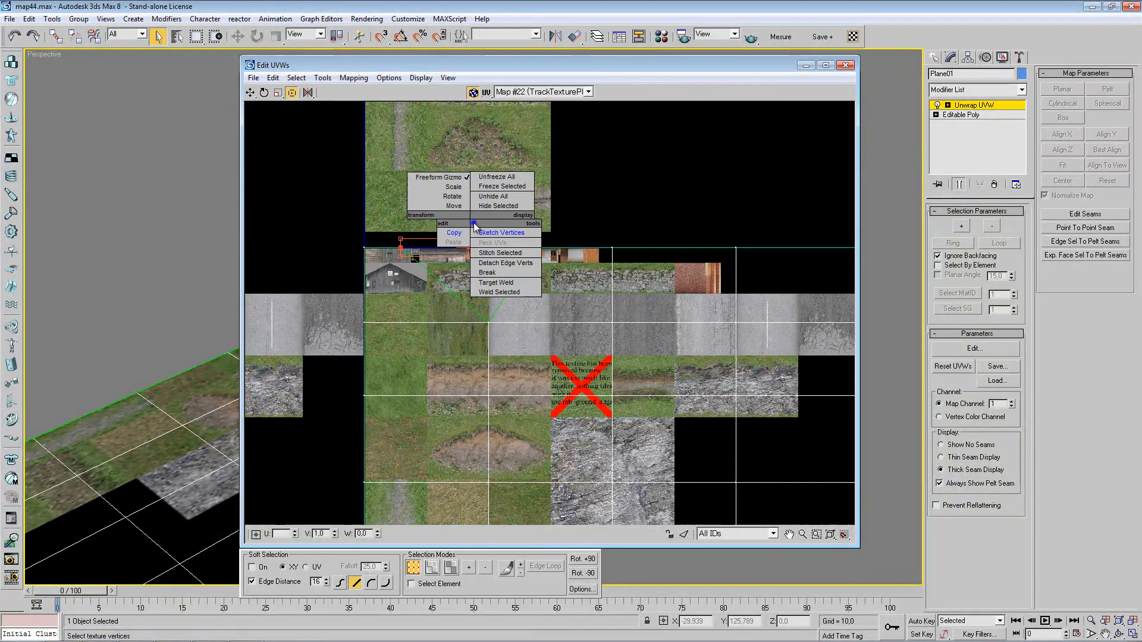
{"action": "left_click", "coordinate": [483, 292]}
- Use Target Weld to join the left separated vertex to the one at U 0.347 and leave the weld mode
{"action": "left_click", "coordinate": [395, 234]}
{"action": "left_click_drag", "start_coordinate": [393, 230], "coordinate": [536, 247]}
{"action": "right_click", "coordinate": [410, 249]}
{"action": "left_click", "coordinate": [431, 308]}
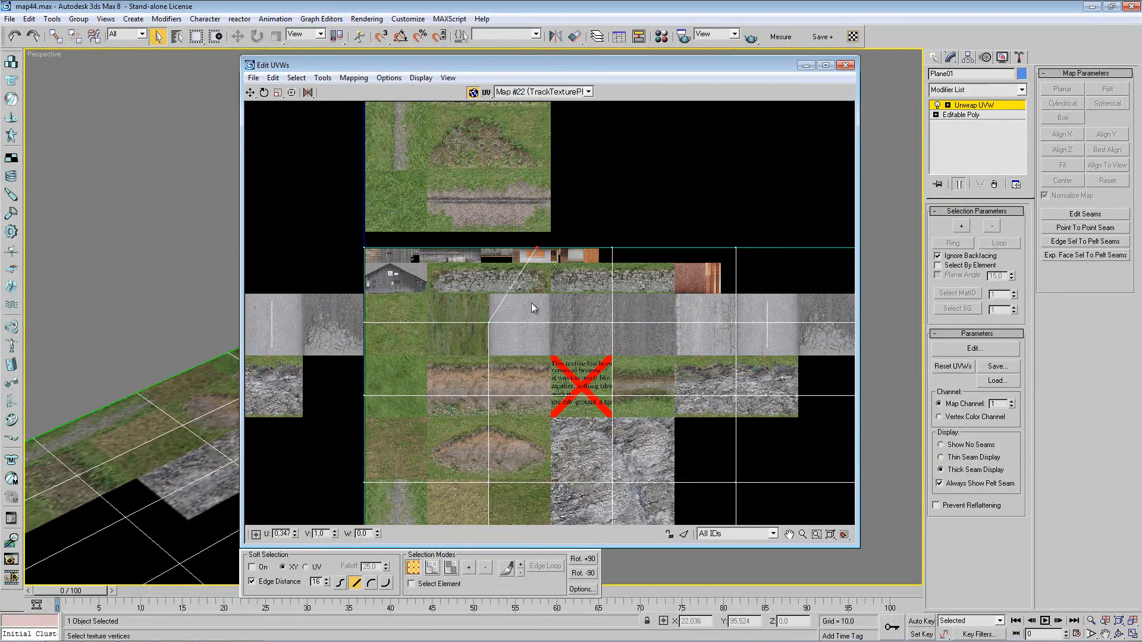
{"action": "middle_click_drag", "start_coordinate": [524, 279], "coordinate": [523, 262]}
{"action": "right_click", "coordinate": [524, 261]}
{"action": "middle_click_drag", "start_coordinate": [533, 335], "coordinate": [485, 249]}
{"action": "scroll", "coordinate": [486, 254], "scroll_direction": "down", "scroll_amount": 4}
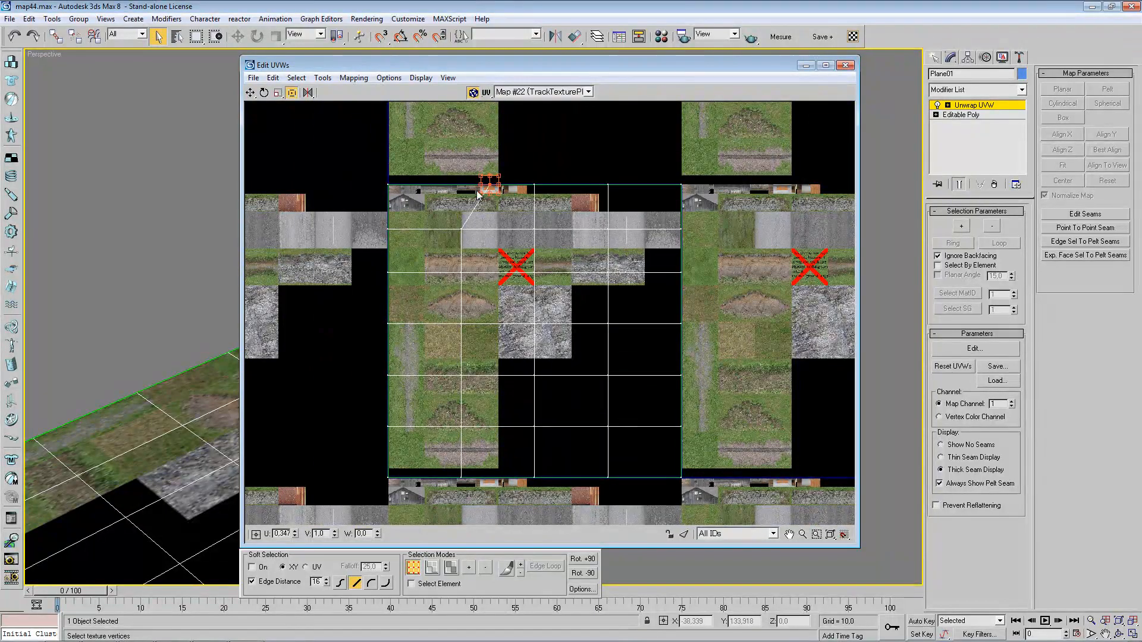
- Select the UV column containing the welded vertex, scale it horizontally into one straight vertical line, and clear the selection
{"action": "left_click_drag", "start_coordinate": [443, 455], "coordinate": [437, 501]}
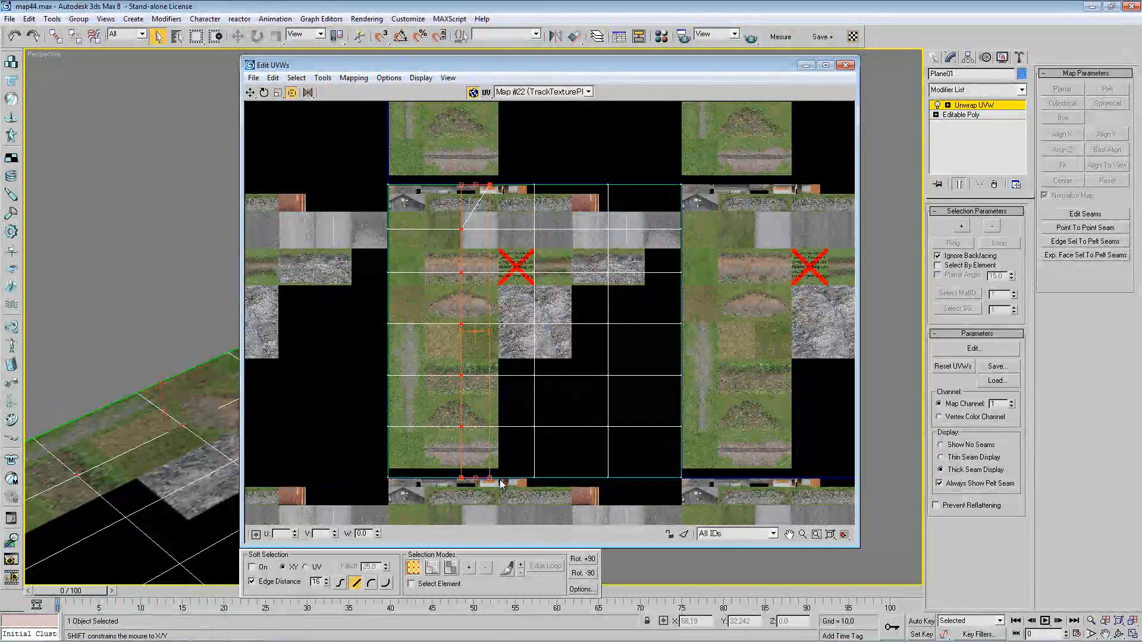
{"action": "left_click_drag", "start_coordinate": [490, 478], "coordinate": [461, 478], "text": "shift"}
{"action": "left_click", "coordinate": [503, 160]}
{"action": "scroll", "coordinate": [595, 259], "scroll_direction": "down", "scroll_amount": 5}
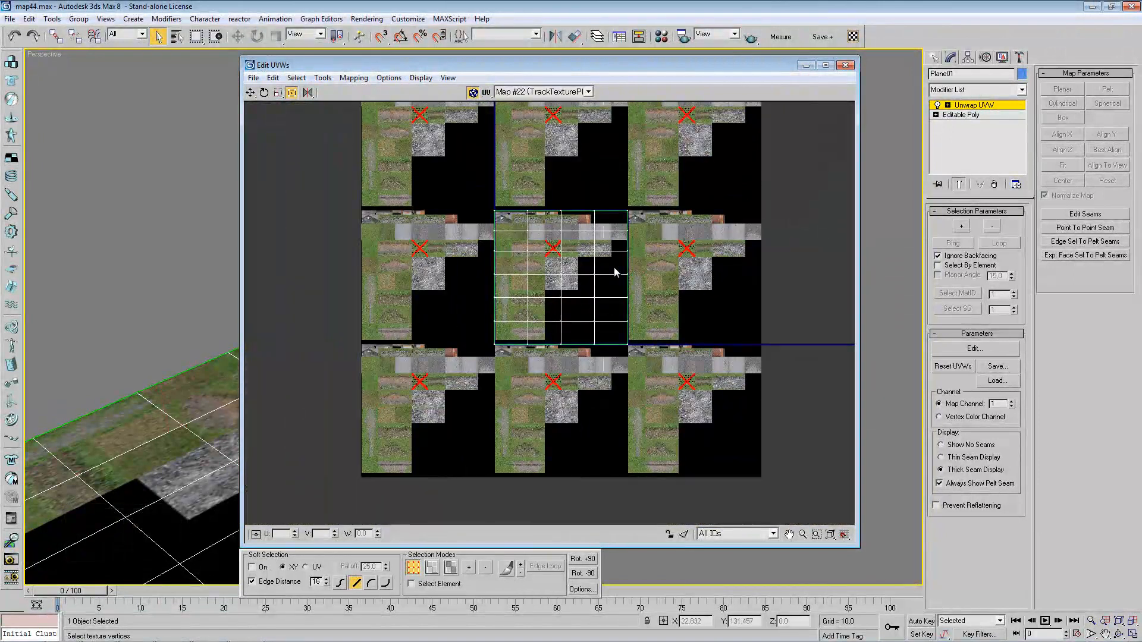